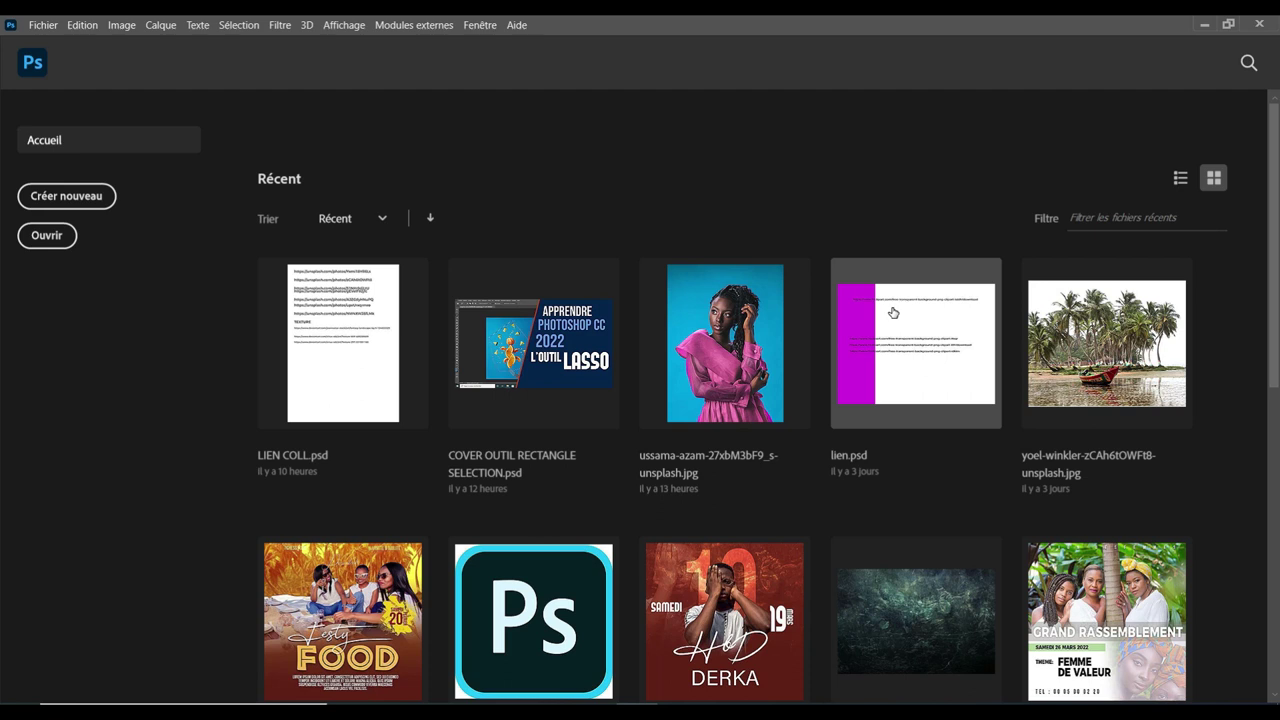
Create a new document named EVEBT from the custom 10 × 10 cm, 300 ppi preset
left_click(88, 207)
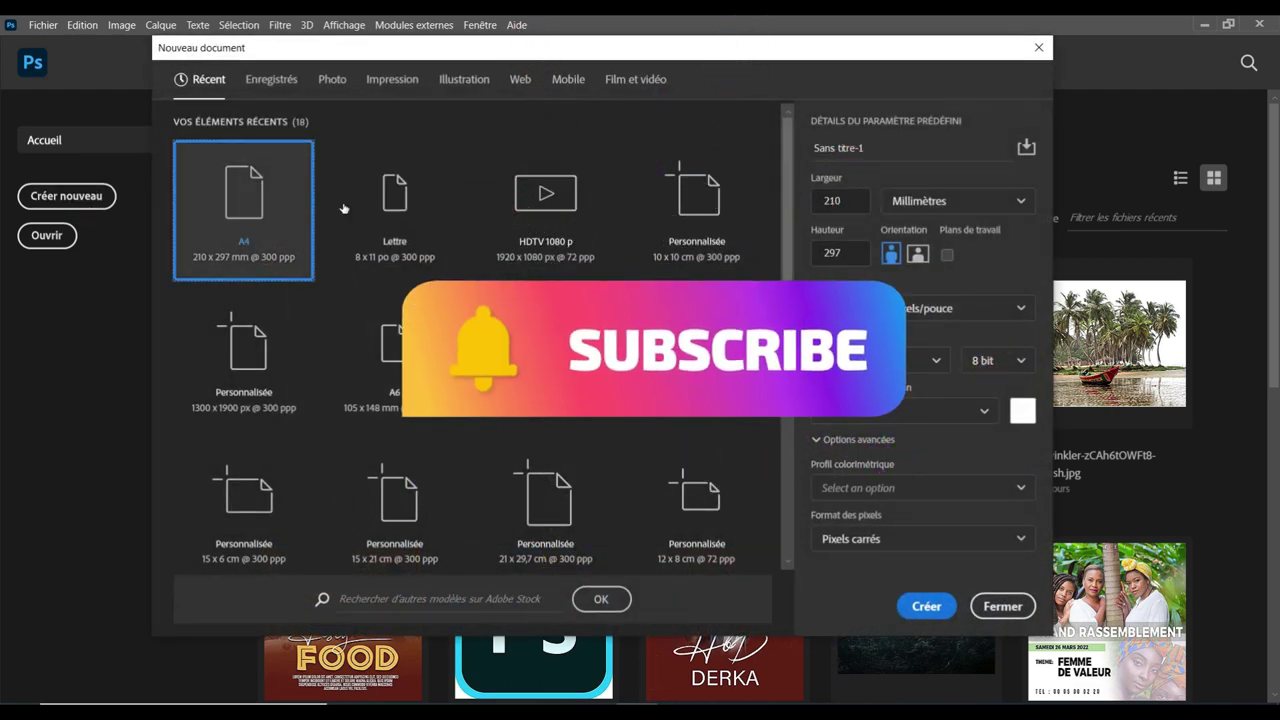
left_click(698, 212)
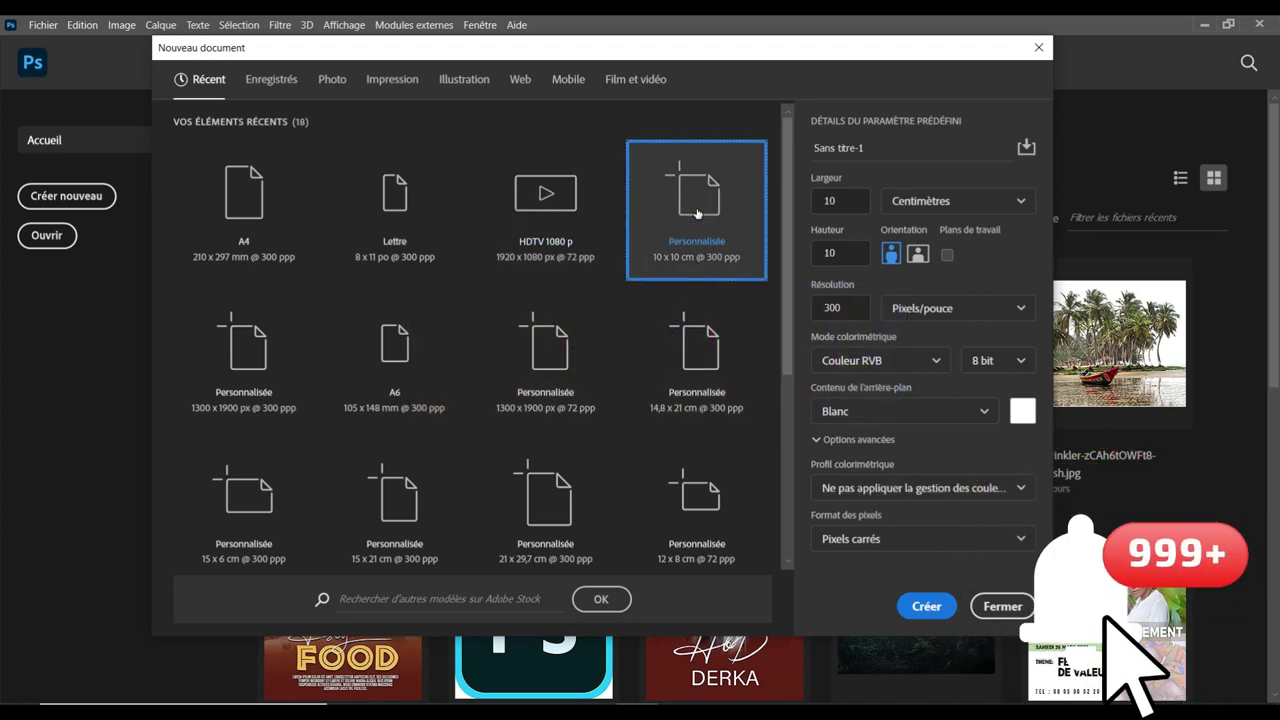
left_click(878, 151)
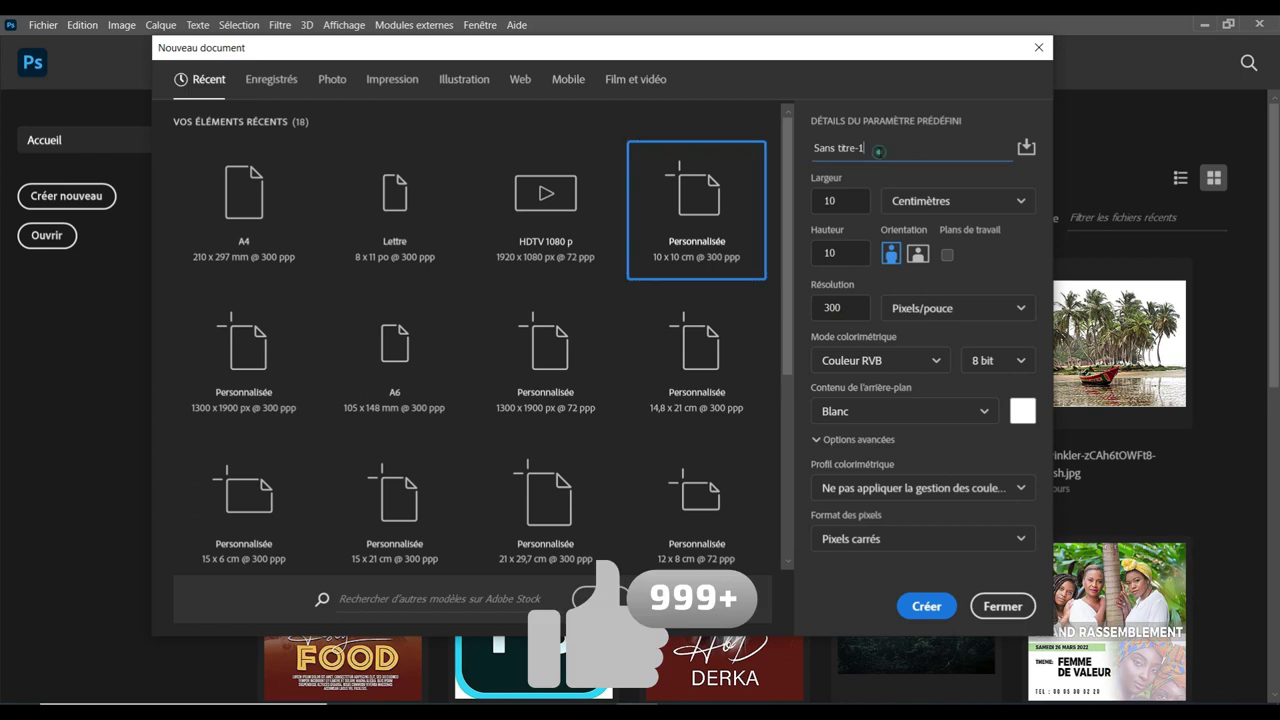
key("ctrl+a")
type("EVEBT")
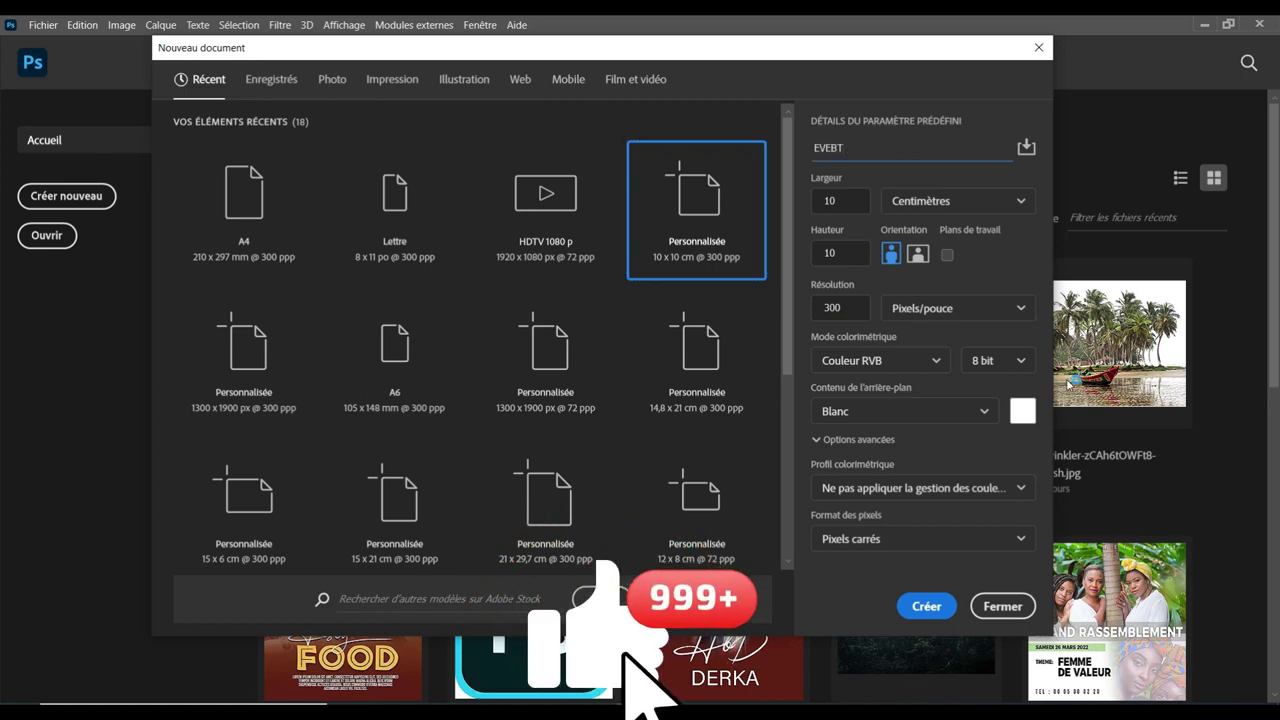
left_click(927, 607)
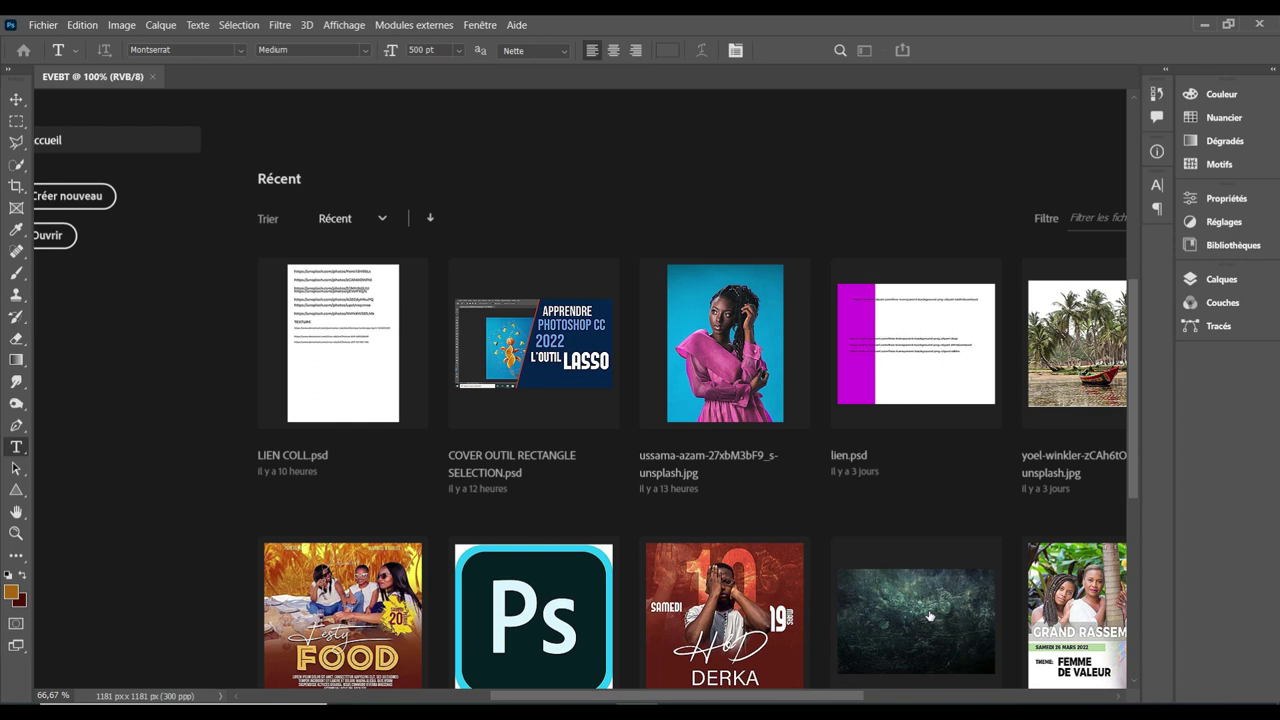
Close the Home screen and fit the blank EVEBT canvas to the window using the Hand tool
left_click(929, 616)
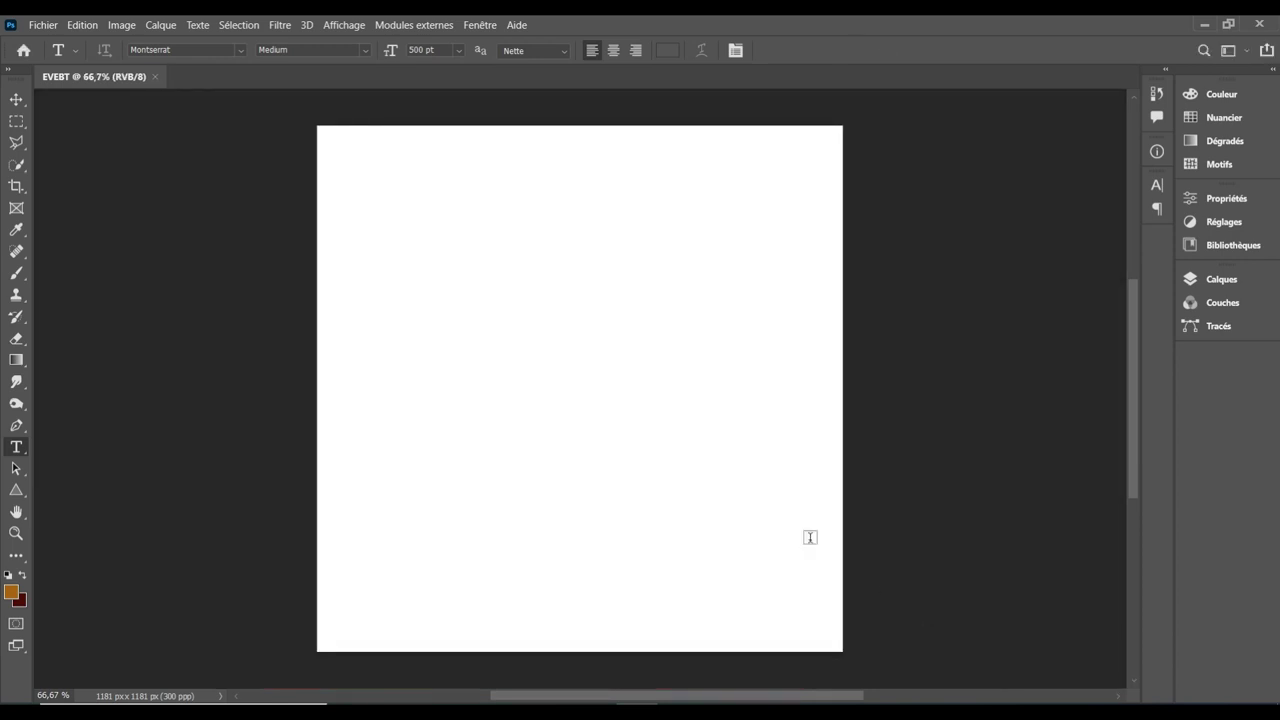
left_click(16, 514)
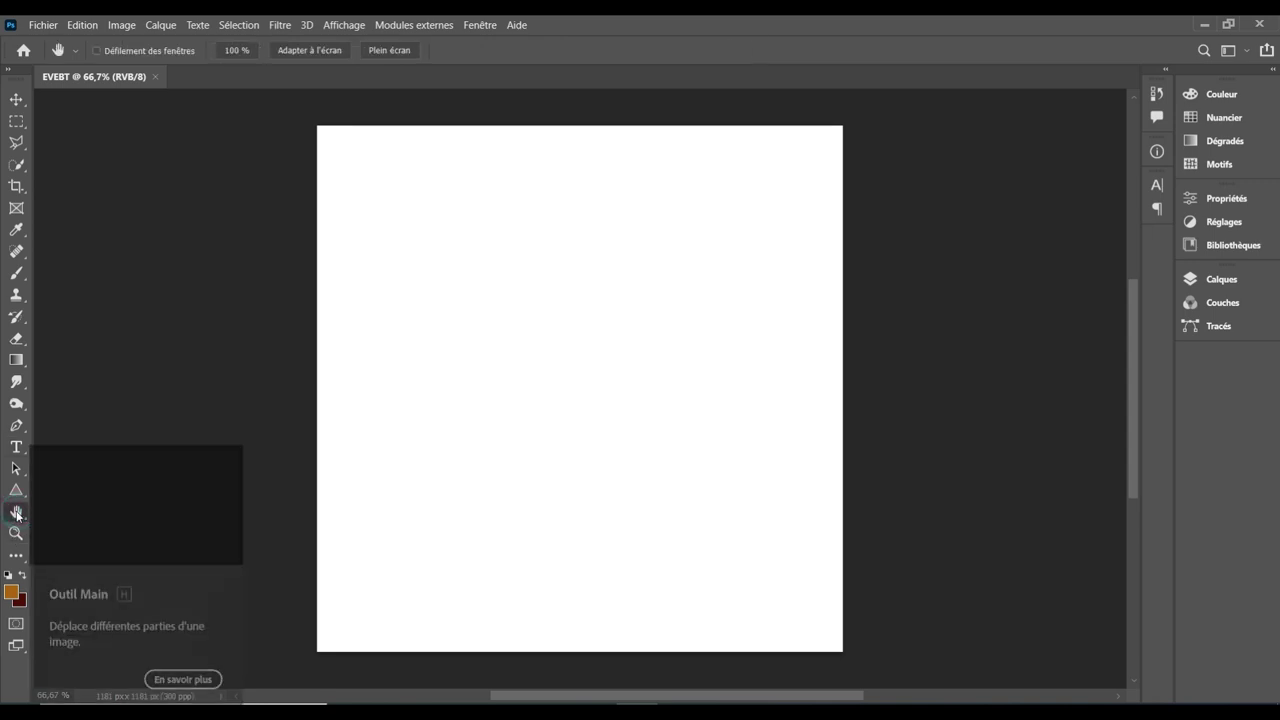
right_click(16, 514)
left_click(16, 514)
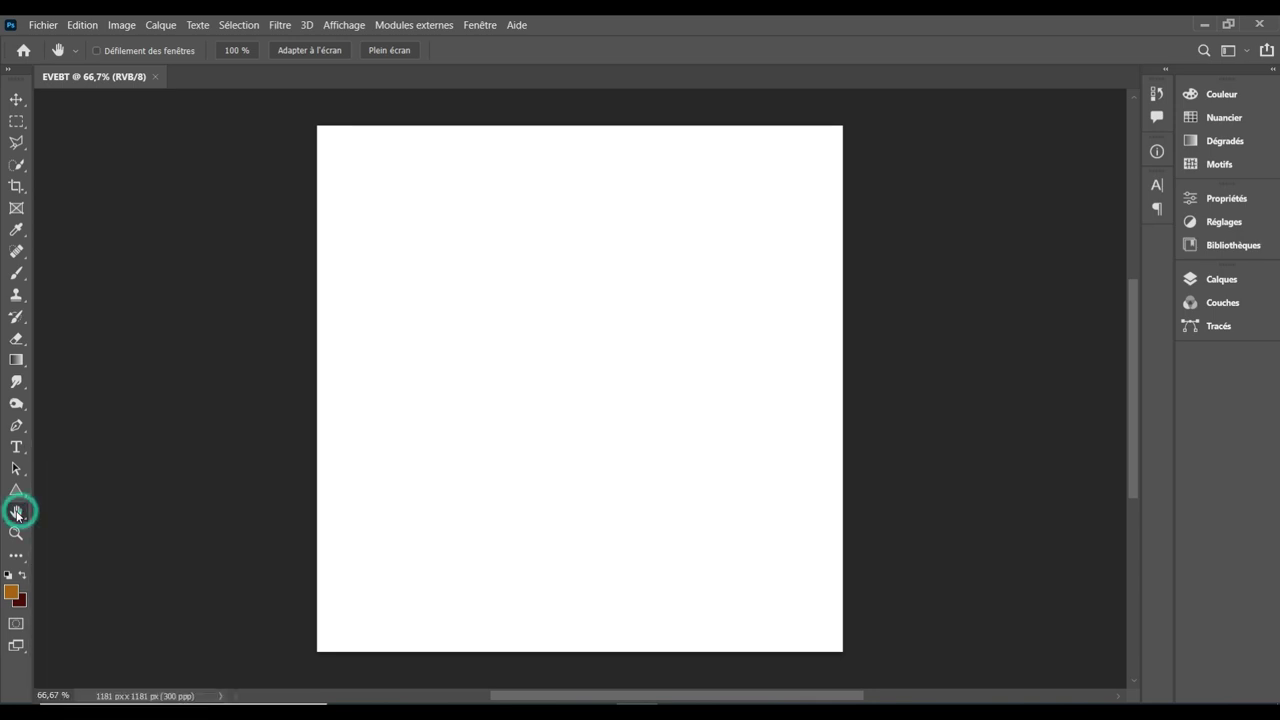
left_click(397, 360)
left_click(396, 360)
double_click(16, 514)
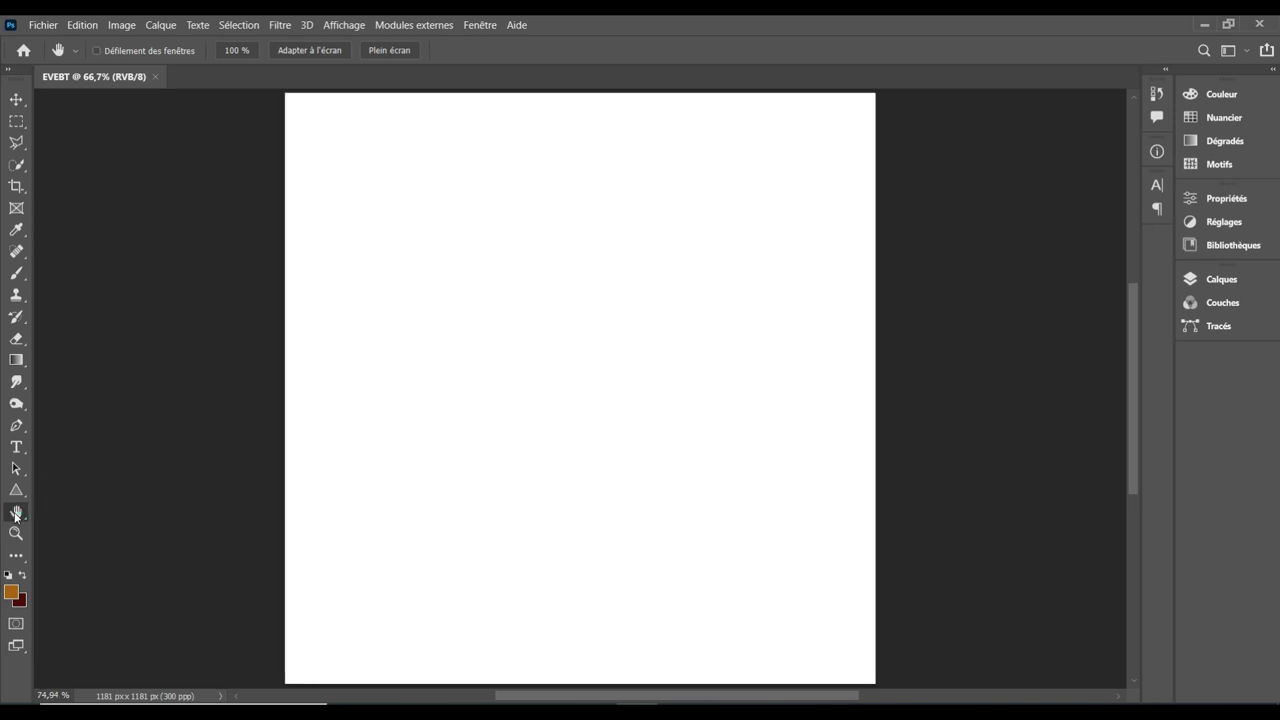
left_click(38, 25)
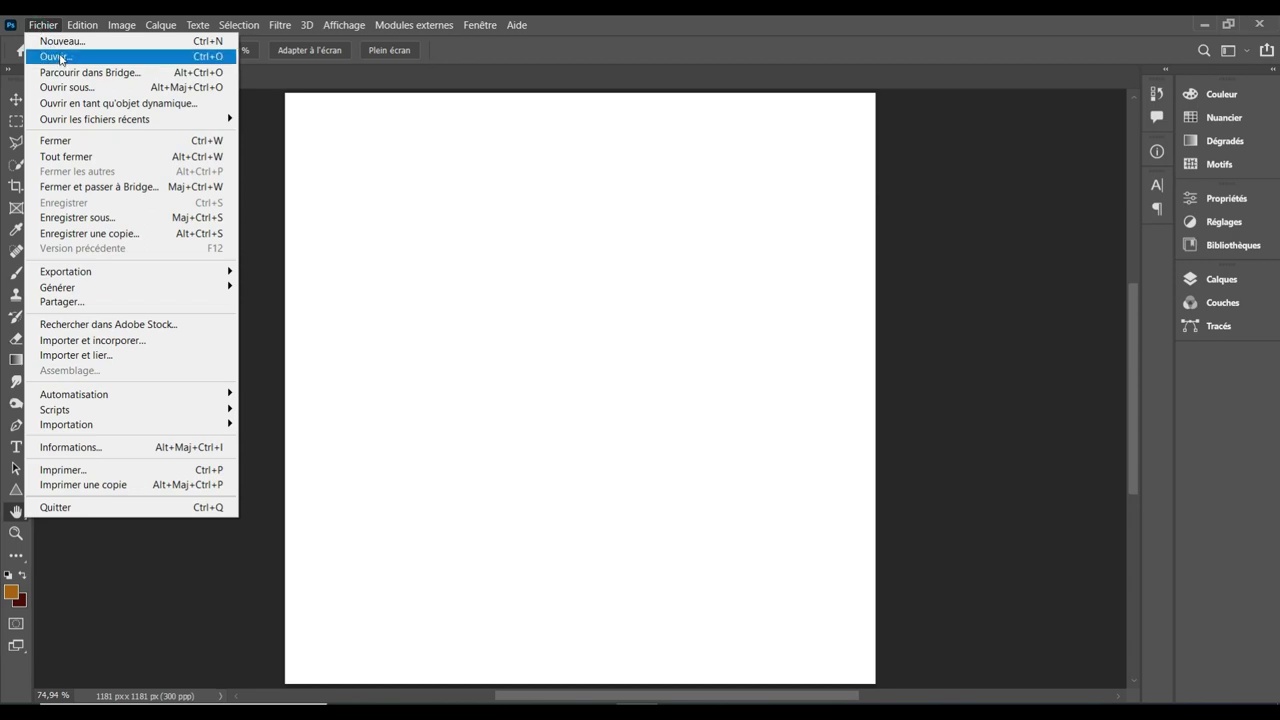
Open both images from the Bureau > dcom > Annive bb > FEVRIER > 16 fevrier folder
left_click(60, 57)
left_click(60, 57)
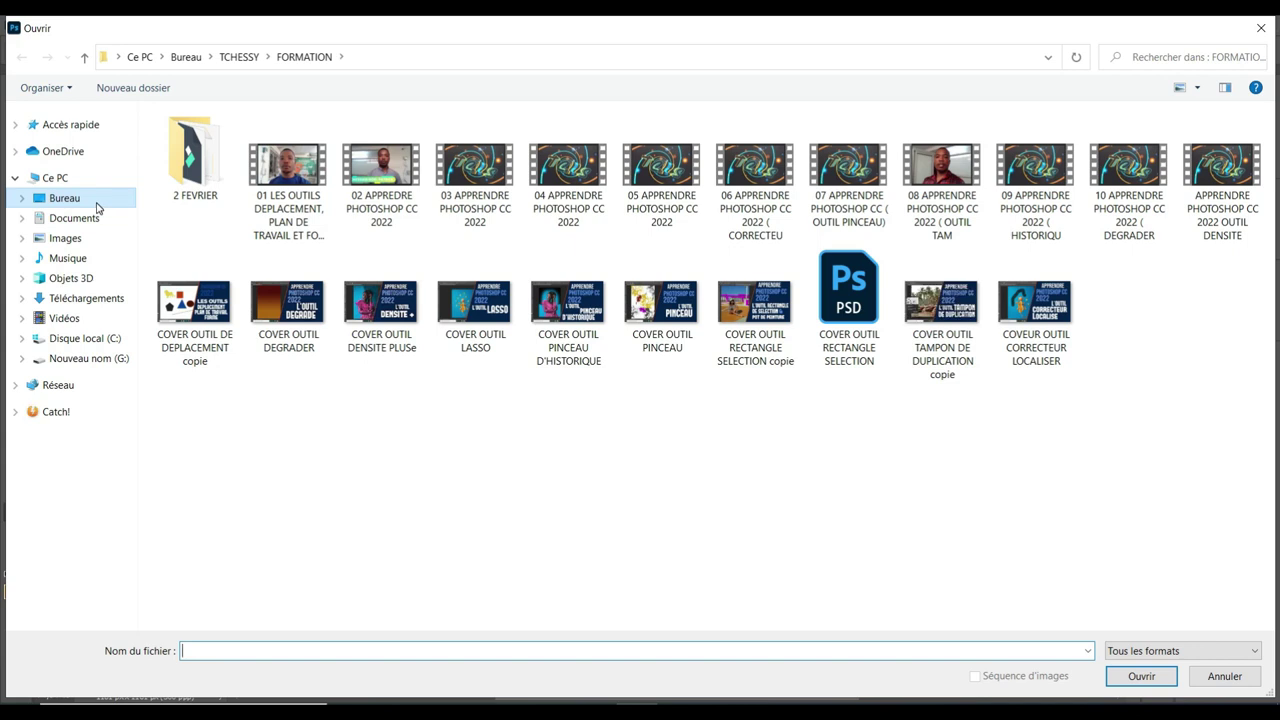
left_click(98, 207)
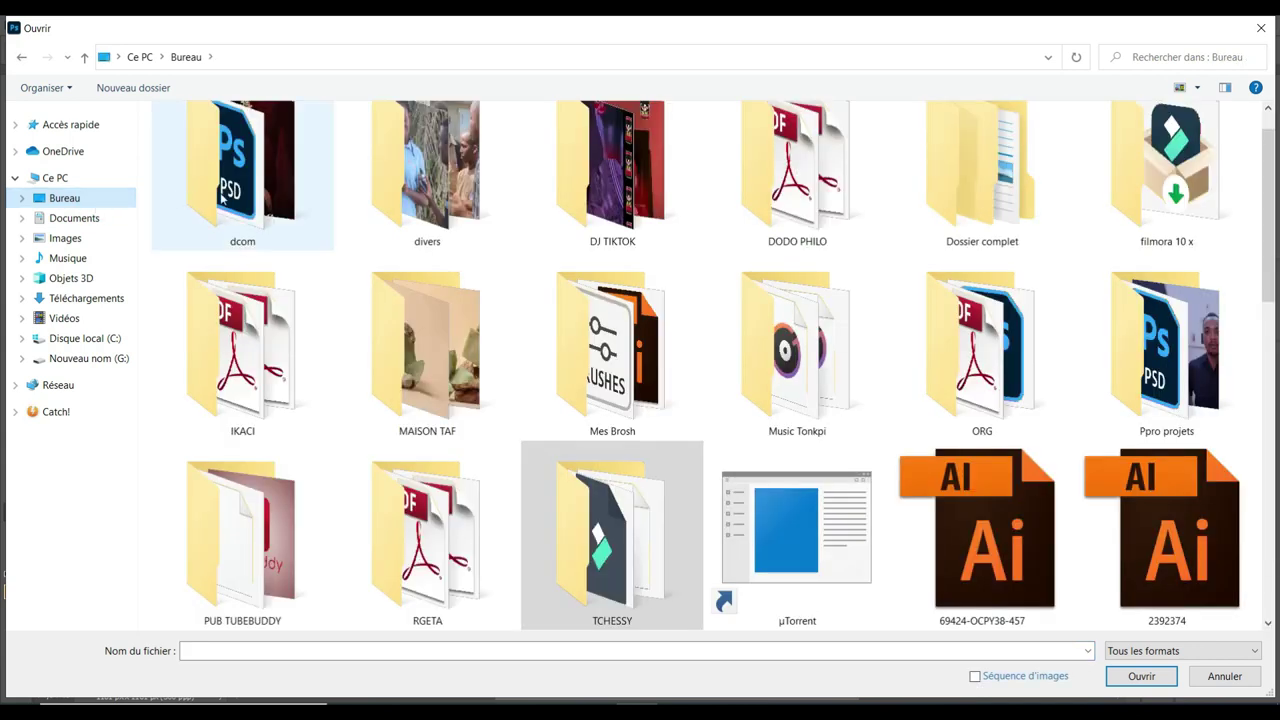
double_click(240, 197)
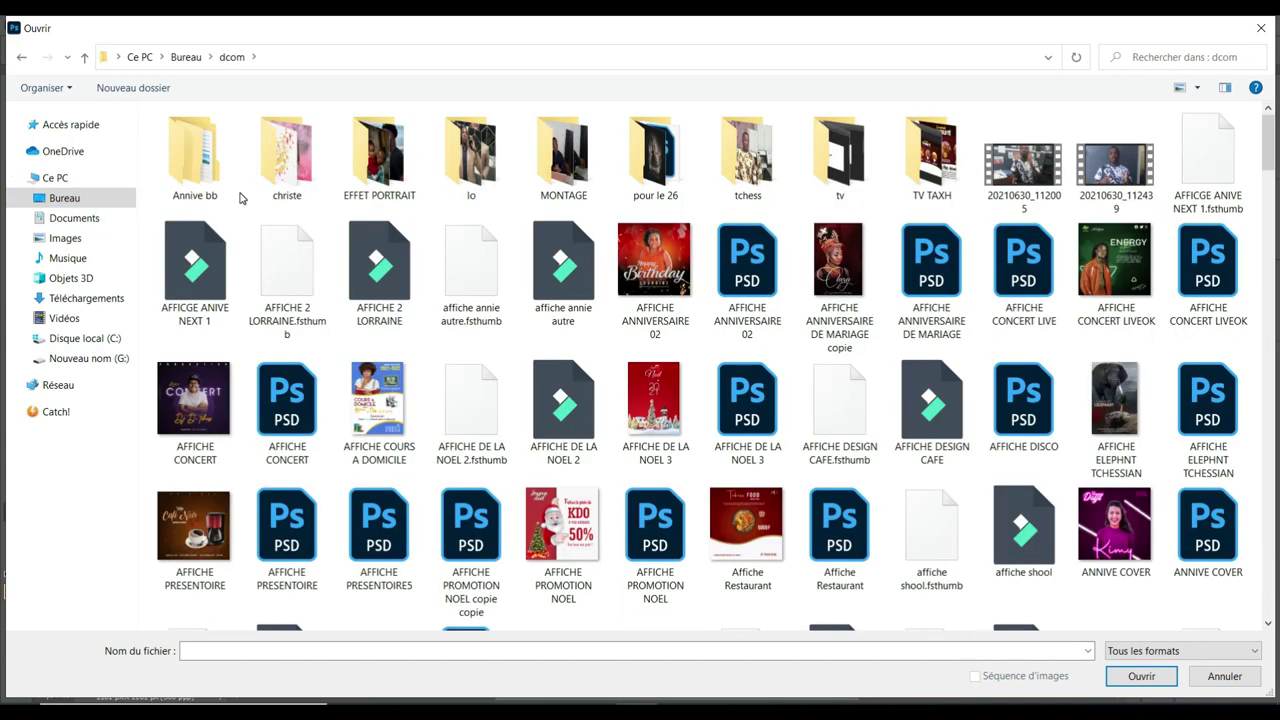
double_click(207, 177)
left_click(283, 177)
double_click(283, 177)
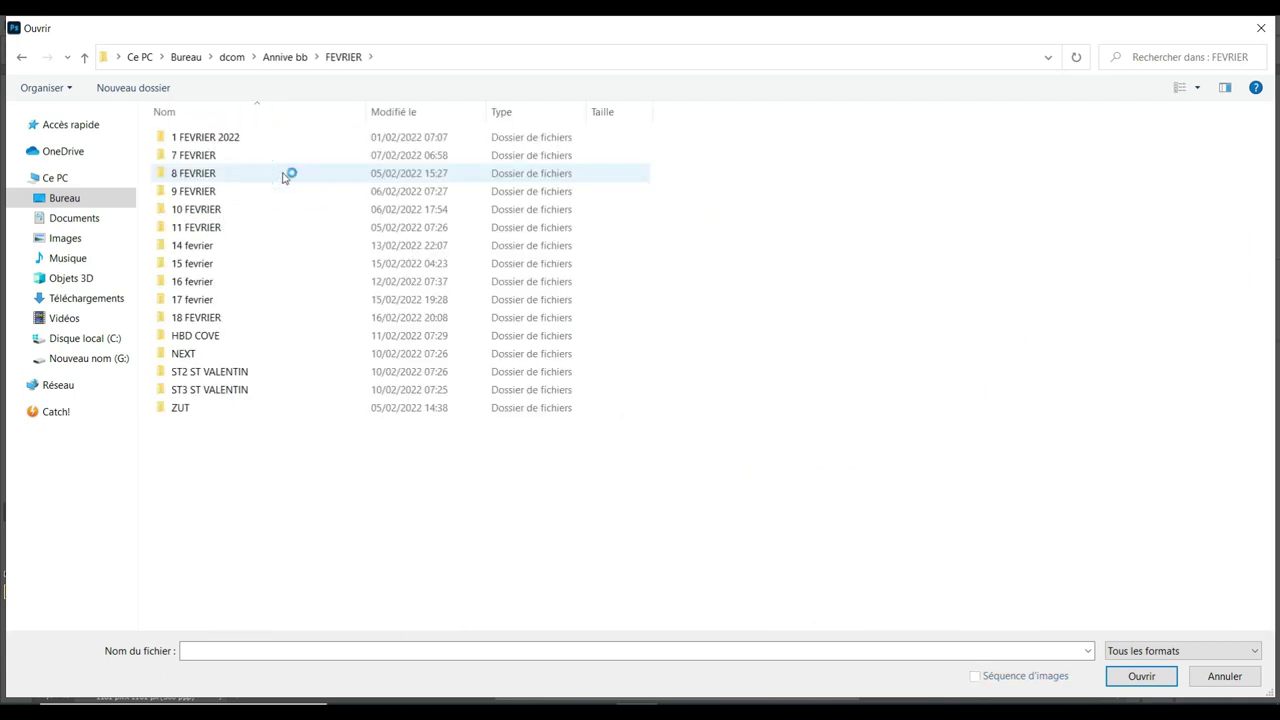
double_click(192, 281)
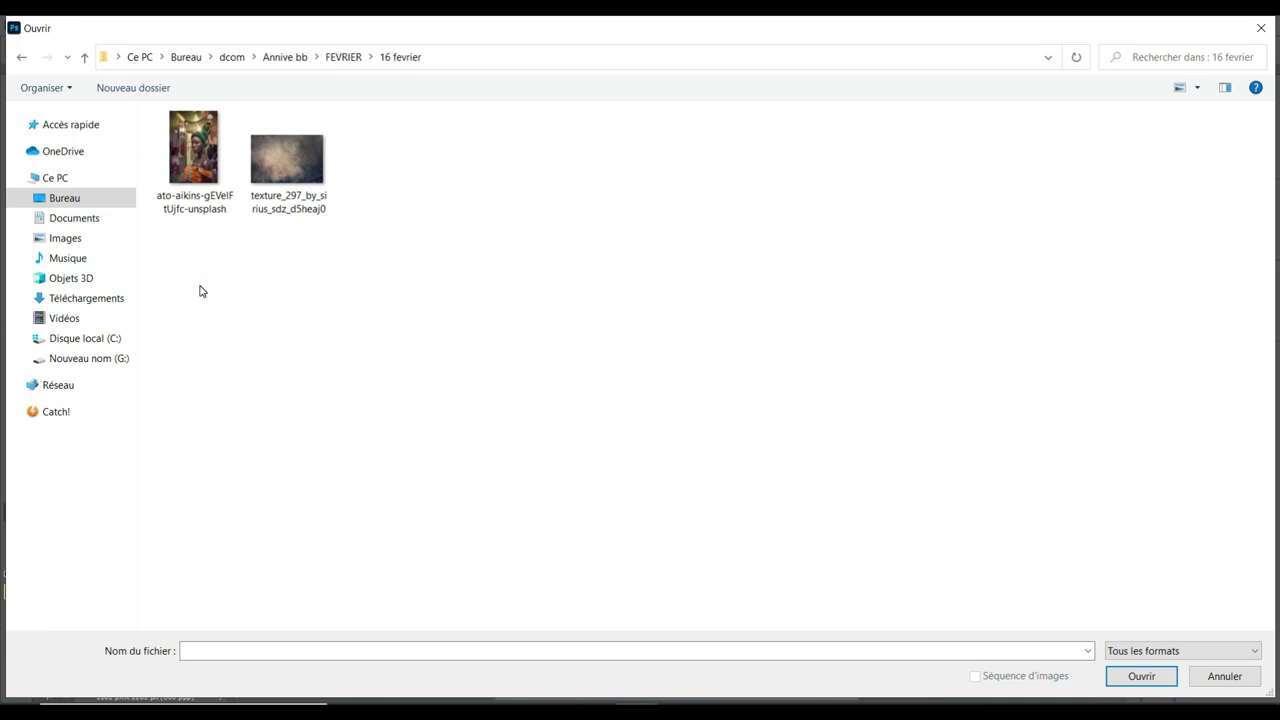
key("ctrl+a")
left_click(1148, 678)
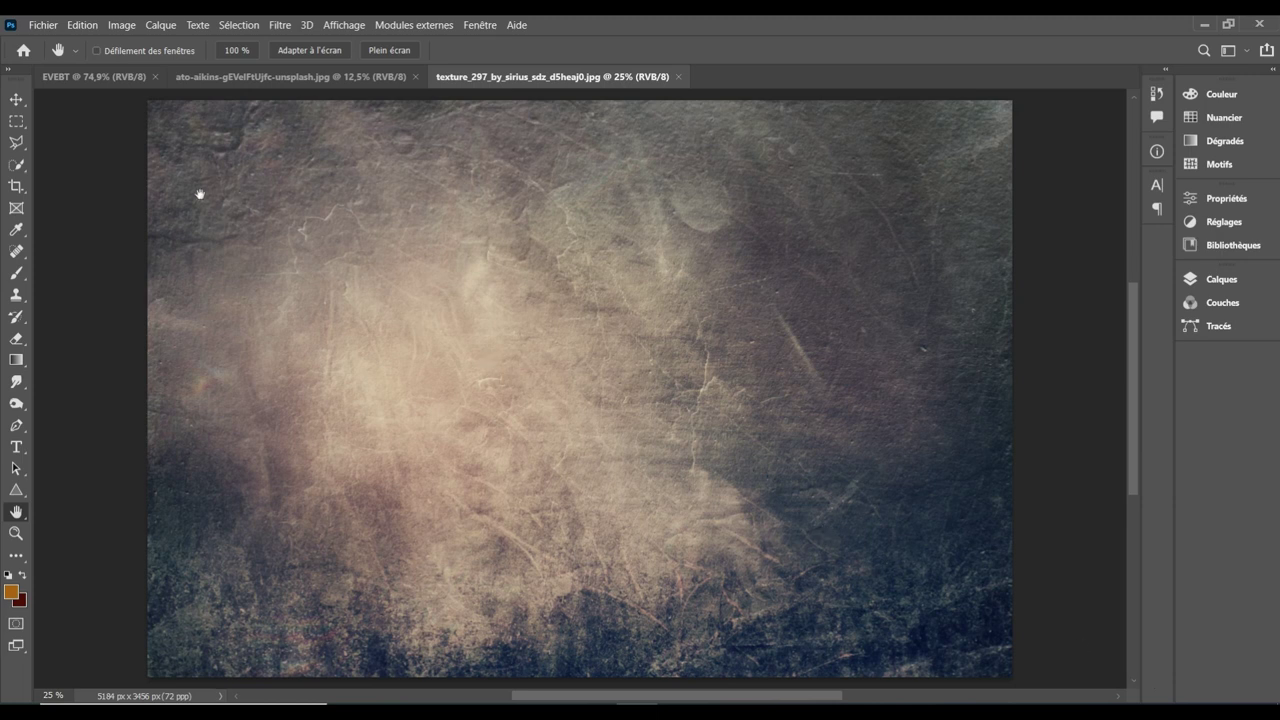
In the portrait, select the woman with Select Subject, refine it, and copy her to Calque 1
left_click(16, 100)
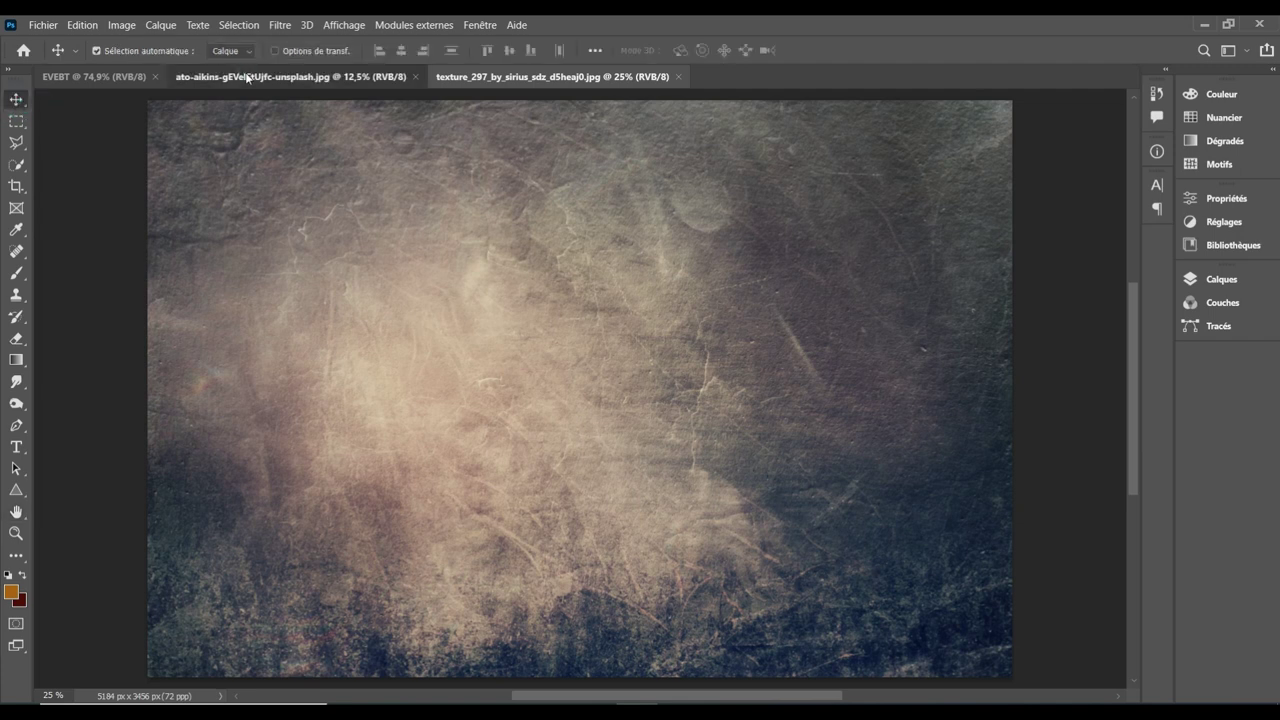
left_click(248, 77)
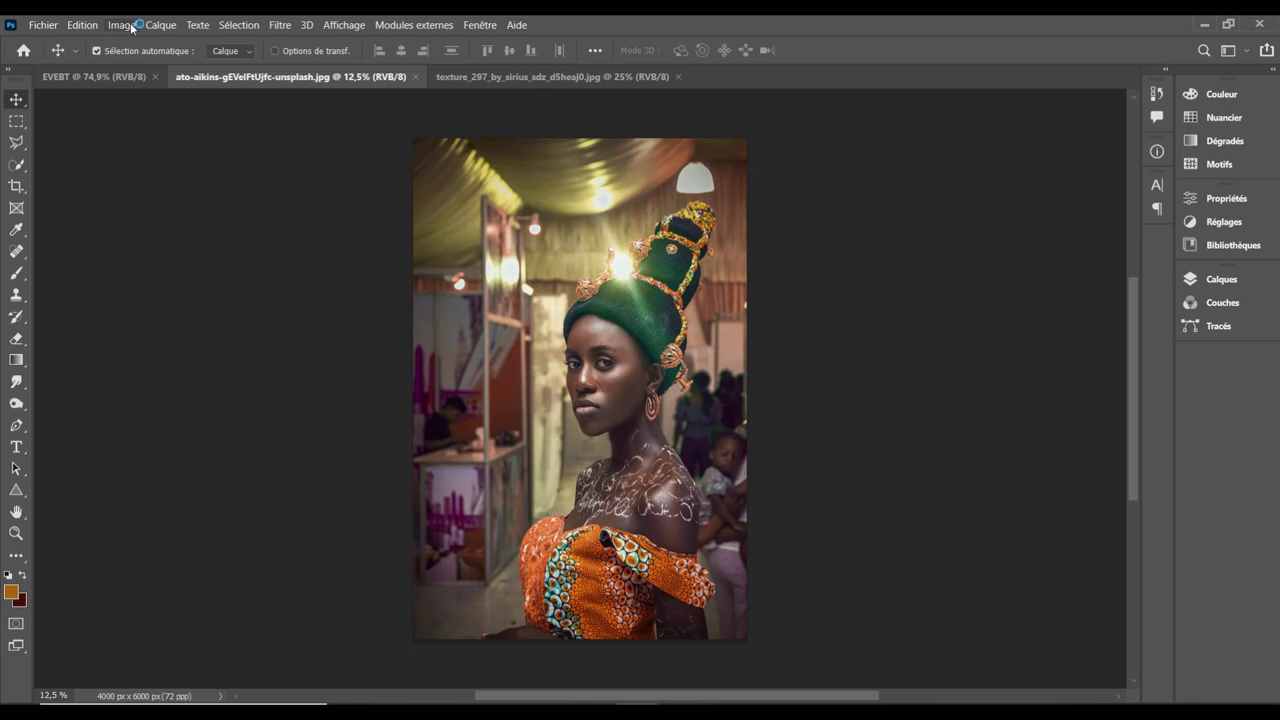
left_click(229, 24)
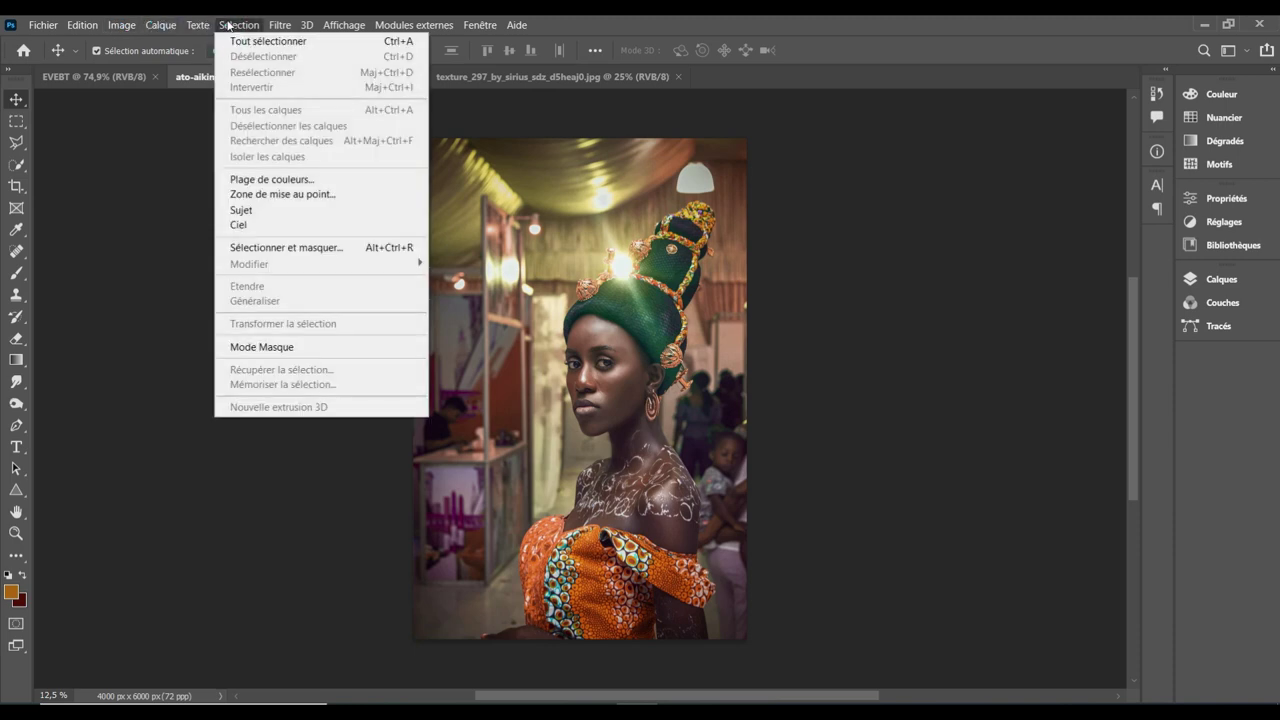
left_click(261, 213)
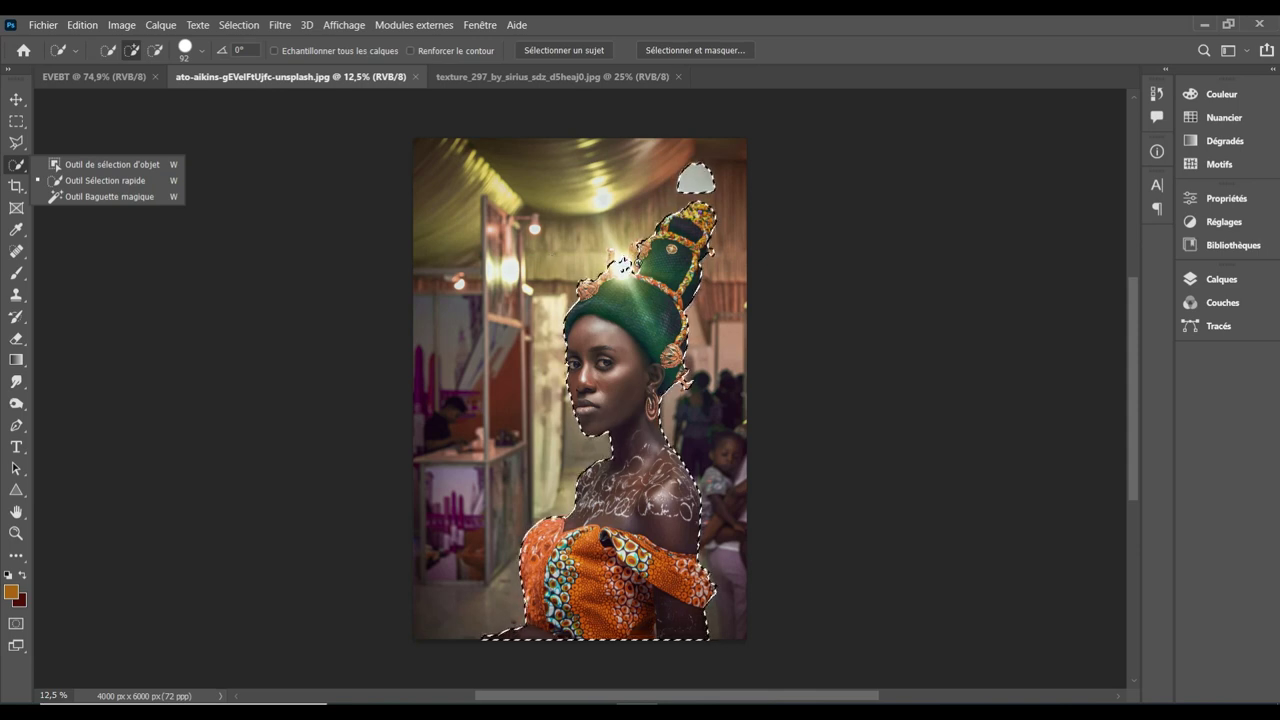
left_click(623, 264)
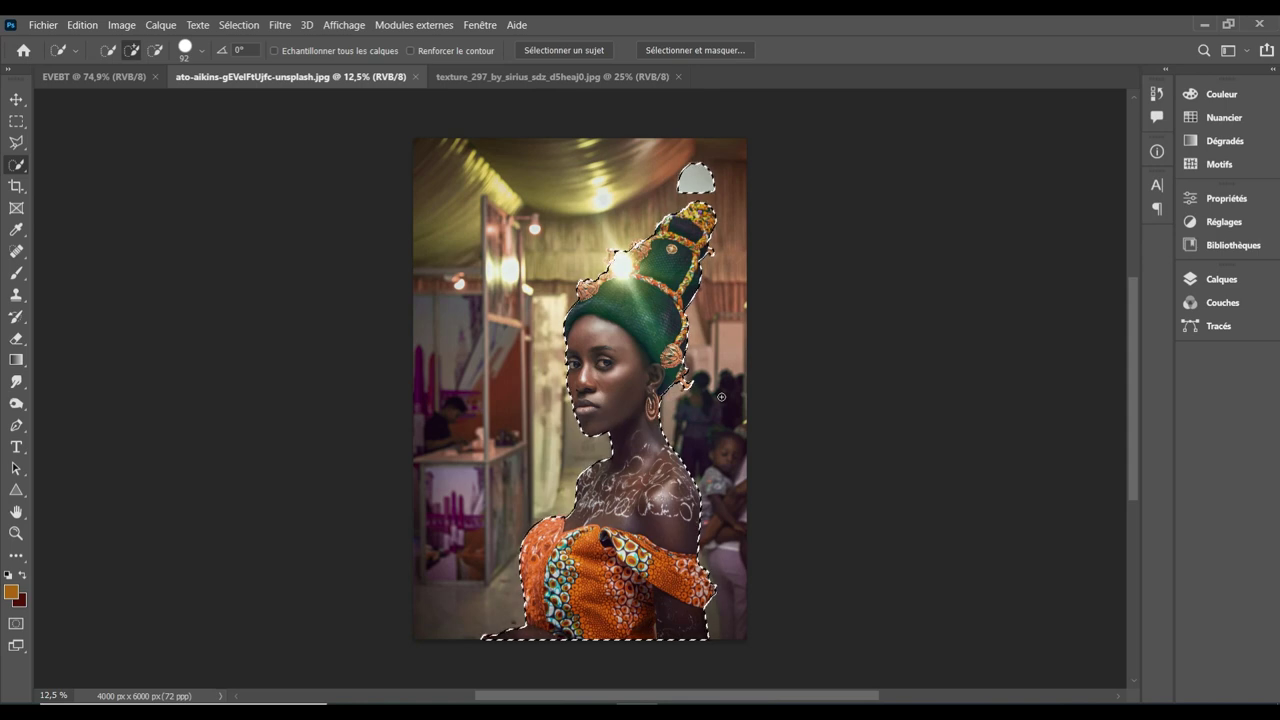
key("ctrl+j")
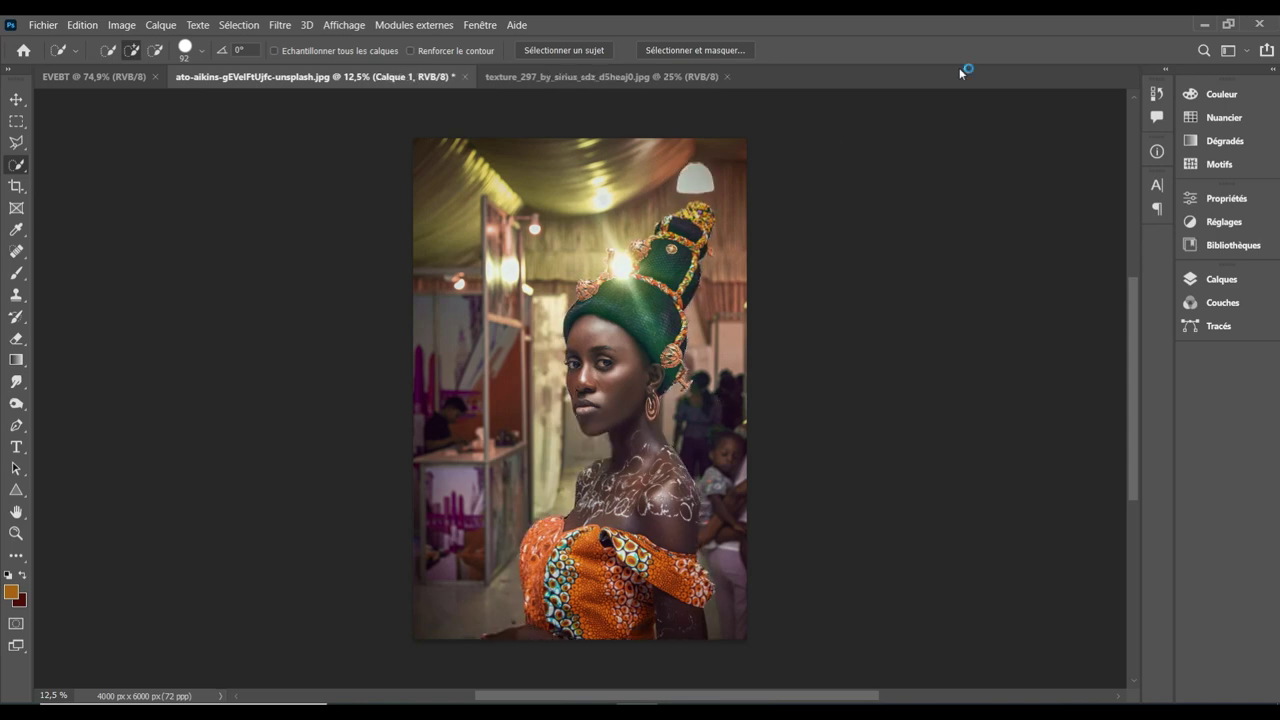
Drag the grunge texture from its document into the EVEBT poster
left_click(556, 79)
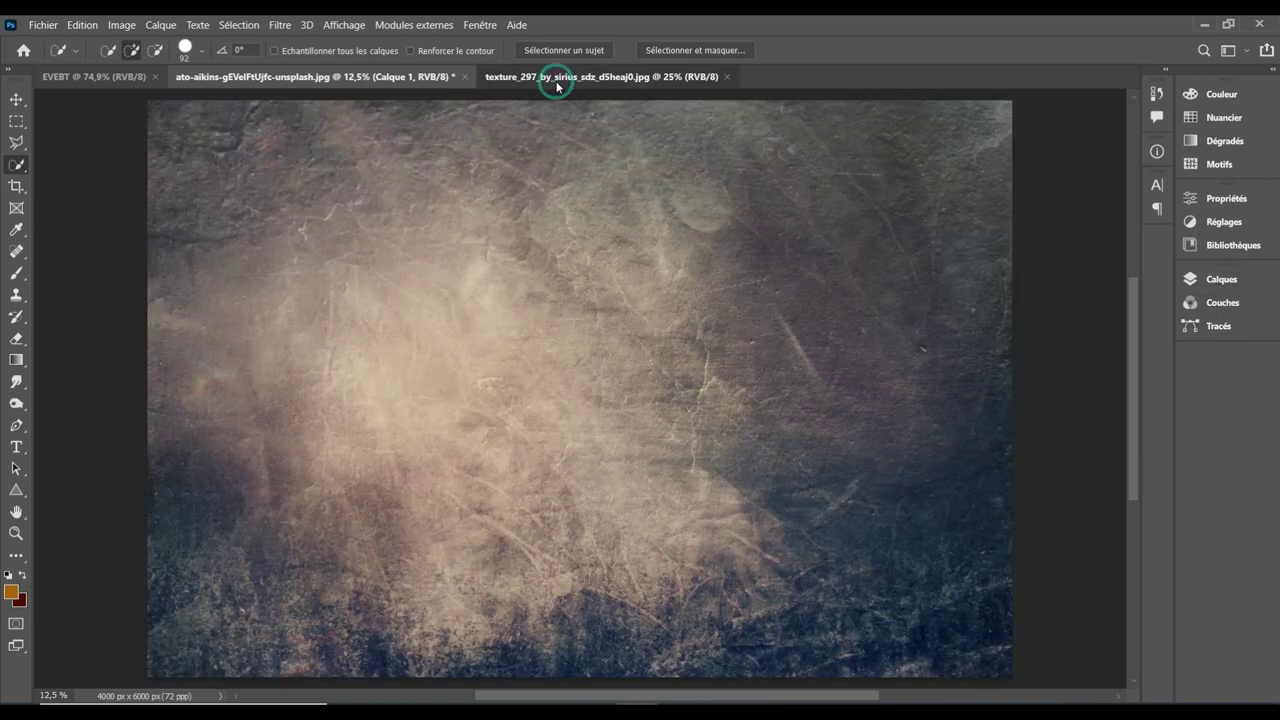
left_click(16, 99)
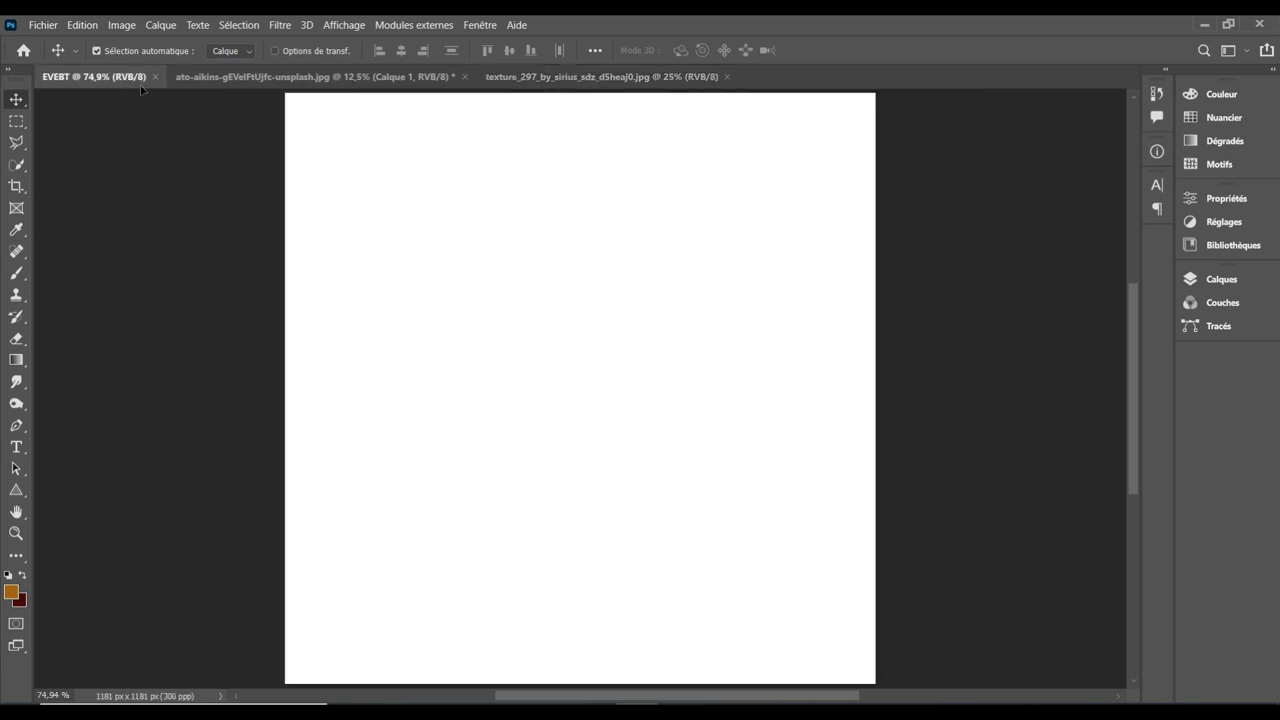
left_click_drag(127, 83, 559, 380)
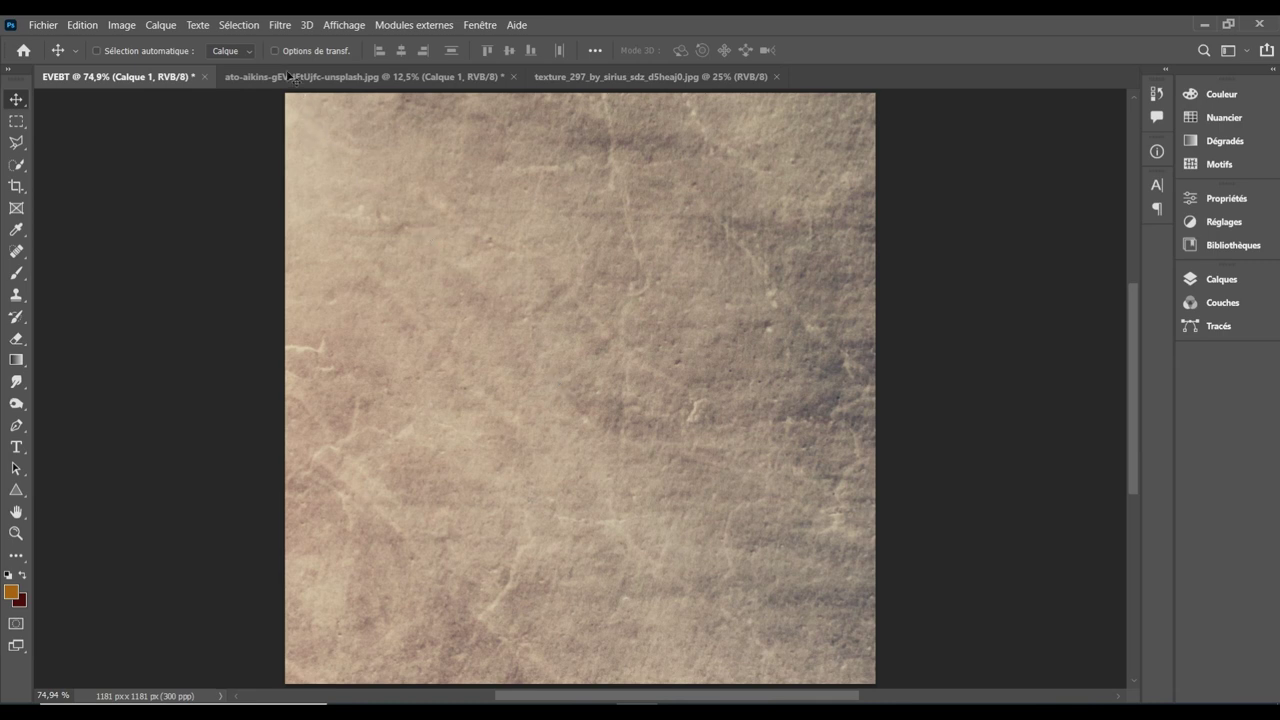
Free-transform the texture to 37% scale and commit it
key("ctrl+t")
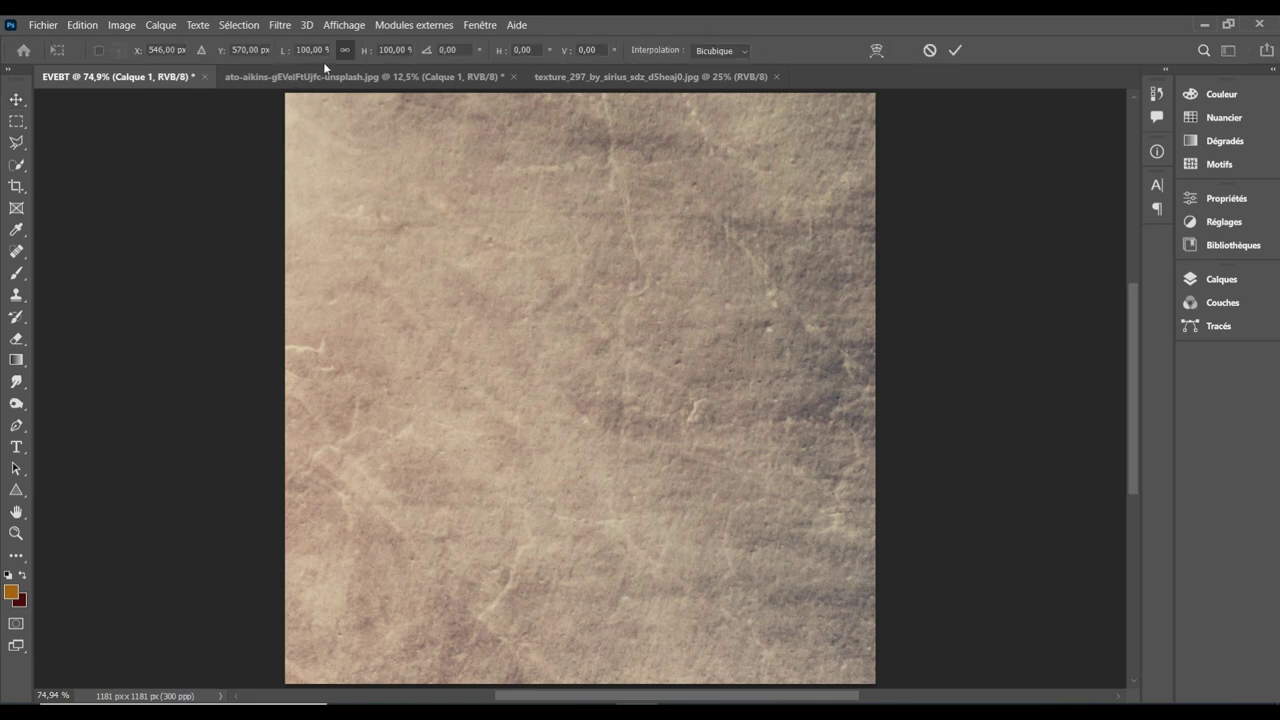
type("95")
key("Return")
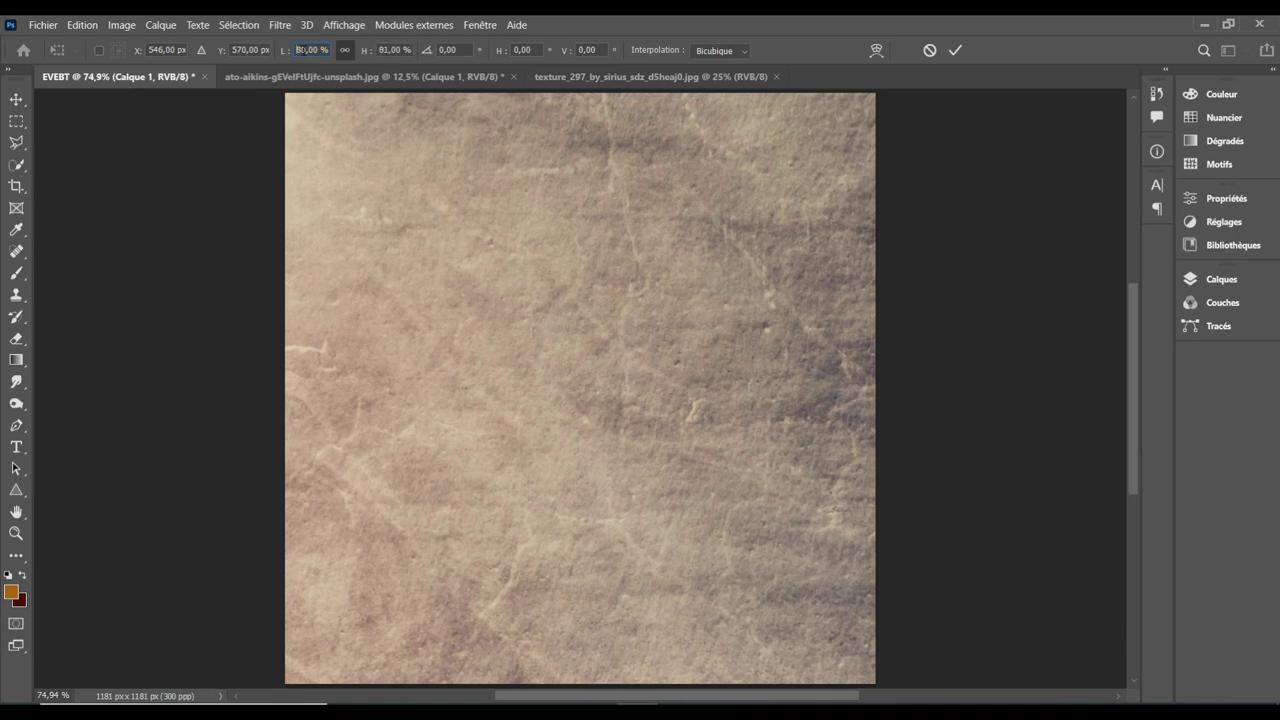
key("Down")
key("Down")
key("Down")
key("Down")
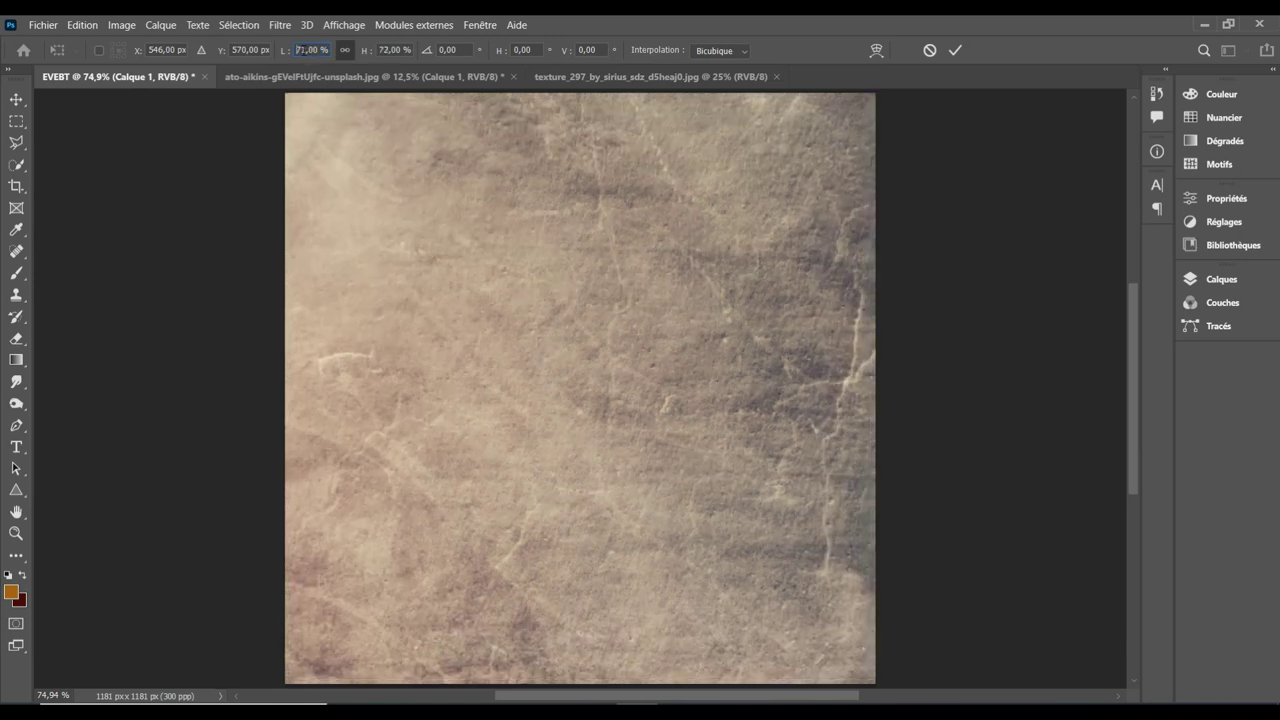
type("39")
key("Return")
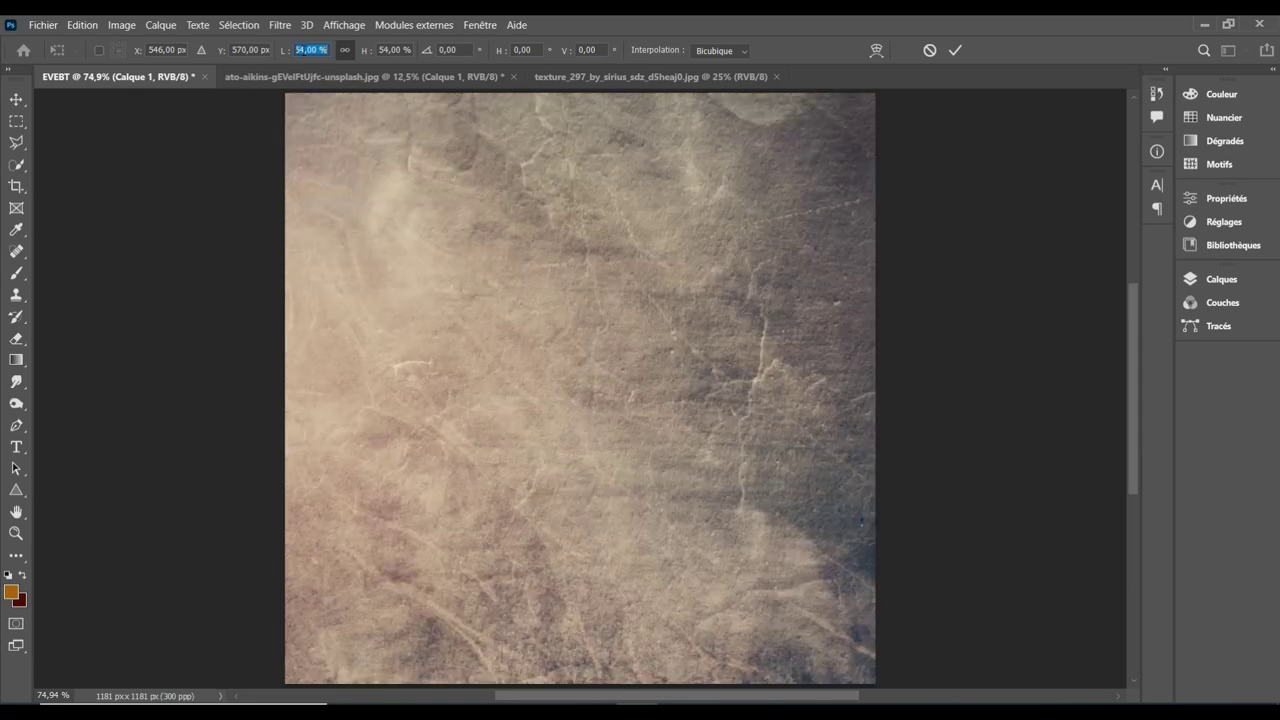
type("29")
key("Return")
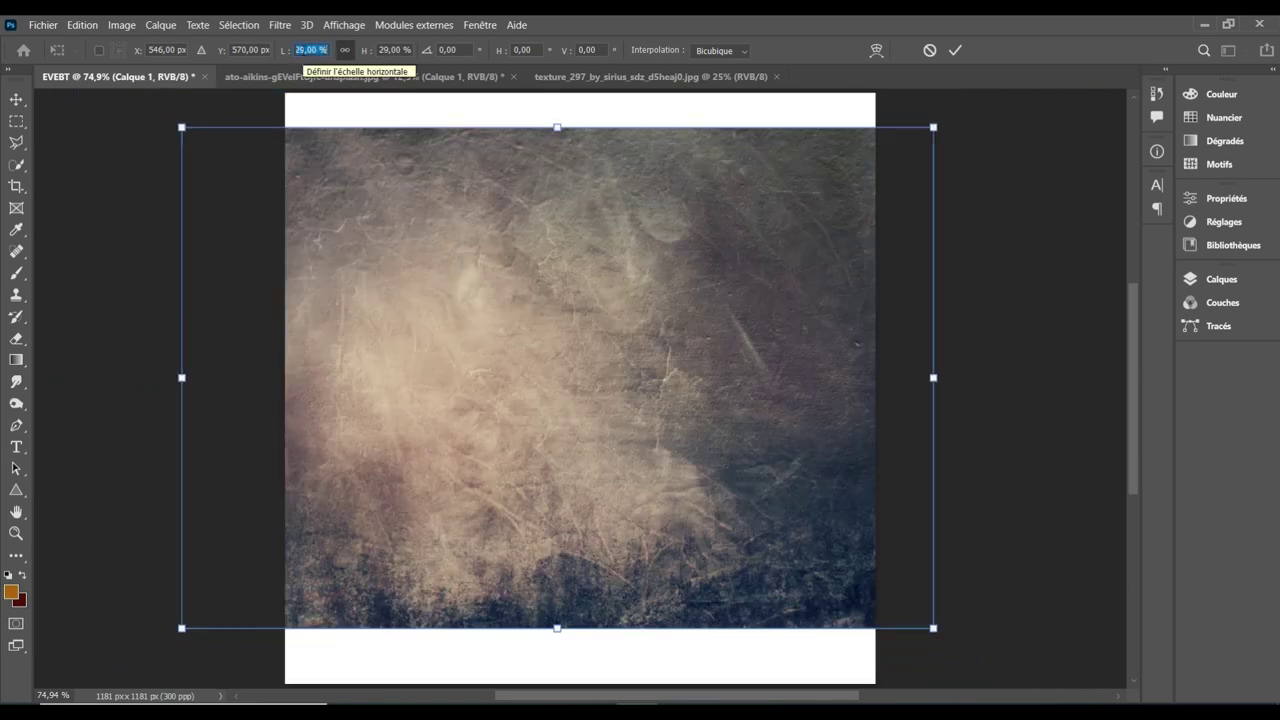
key("Up")
key("Up")
key("Up")
key("Up")
key("Up")
key("Up")
key("Up")
key("Up")
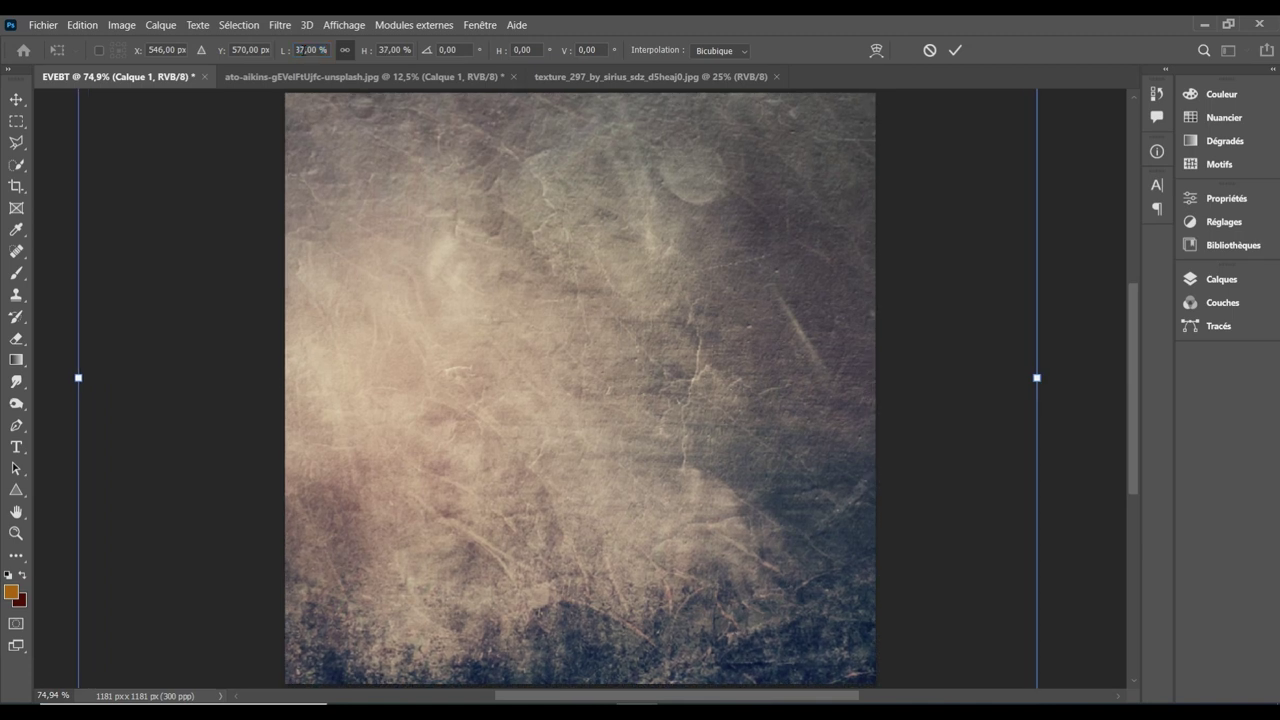
left_click(955, 52)
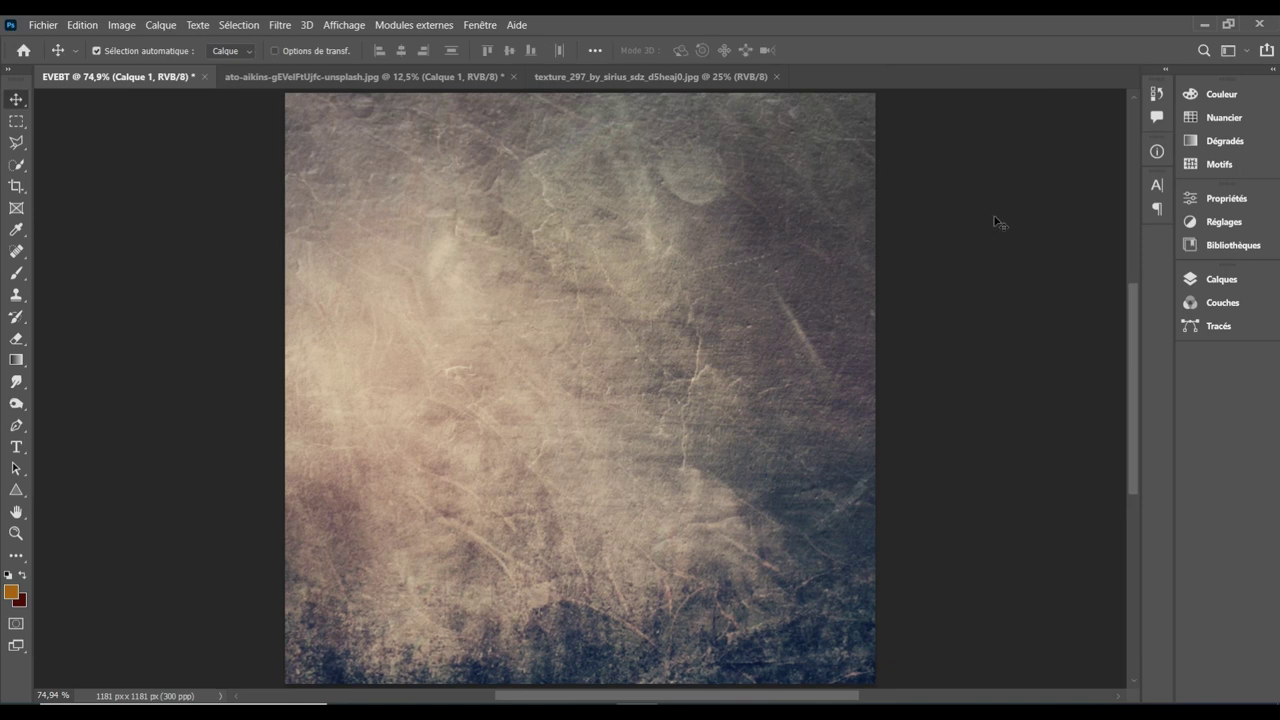
Add a gradient fill layer directly above the texture layer Calque 1
left_click(1212, 281)
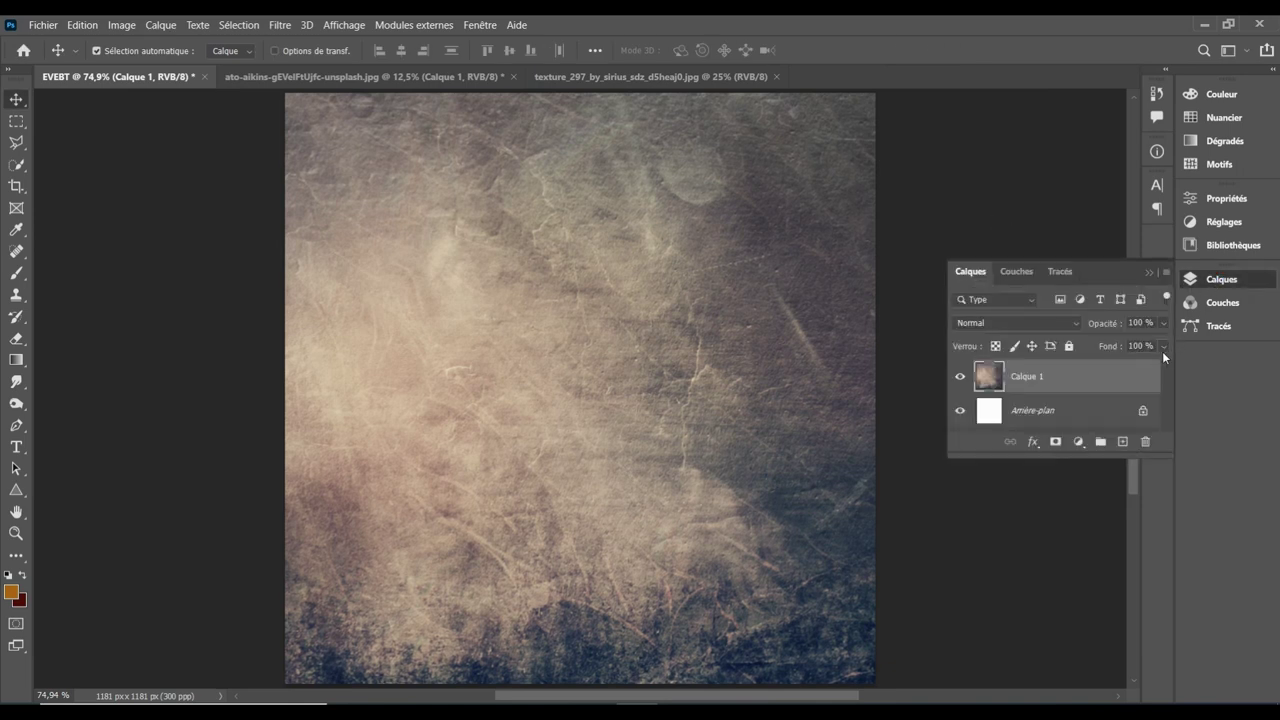
left_click(1071, 415)
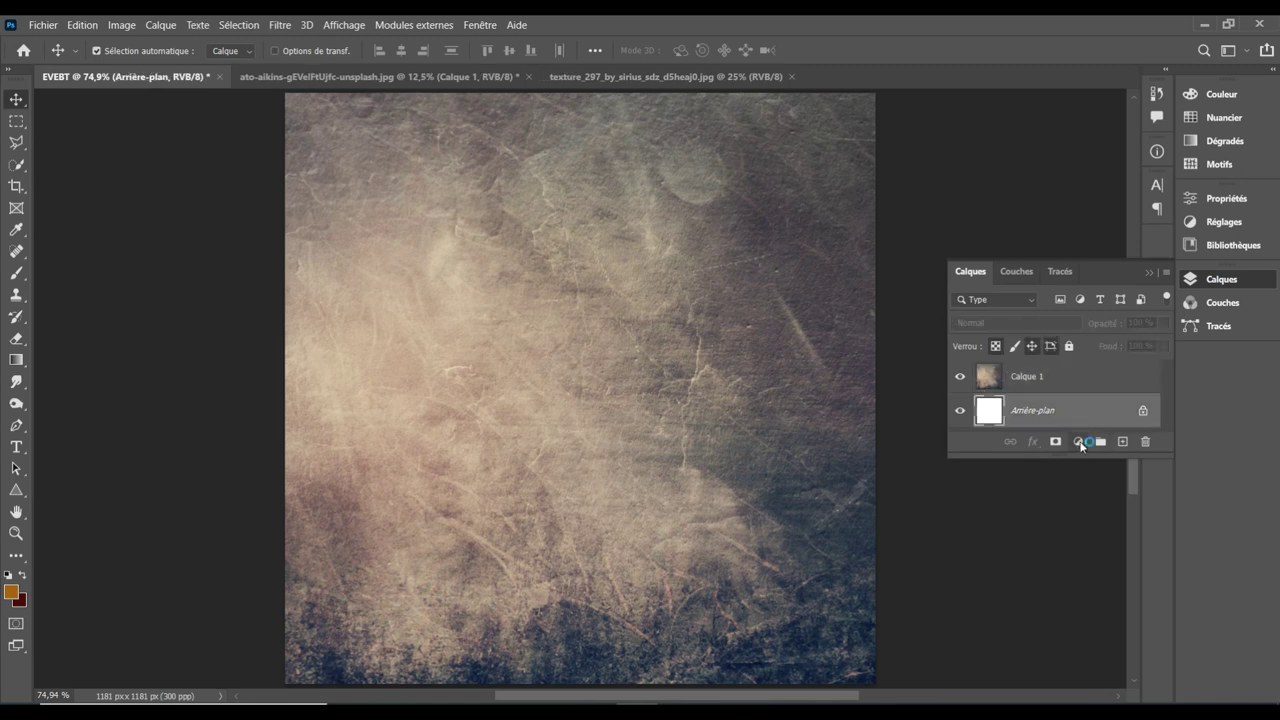
left_click(1079, 443)
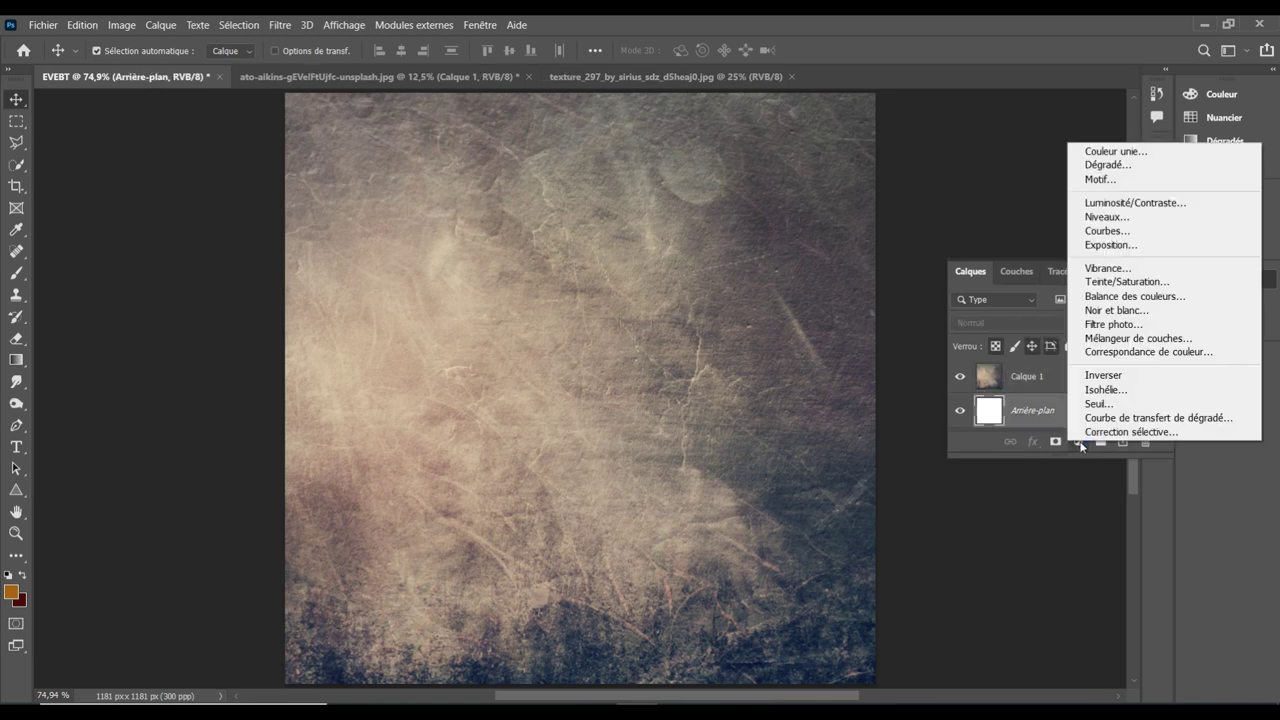
left_click(1120, 166)
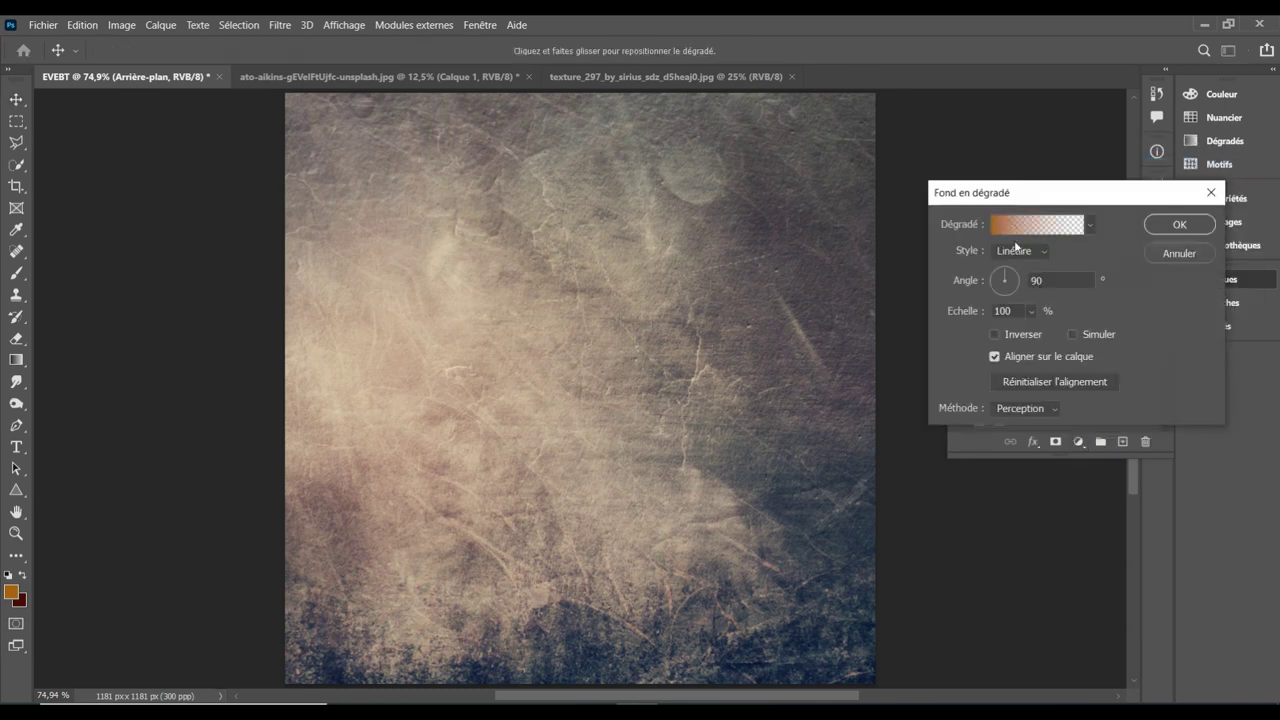
left_click(1208, 191)
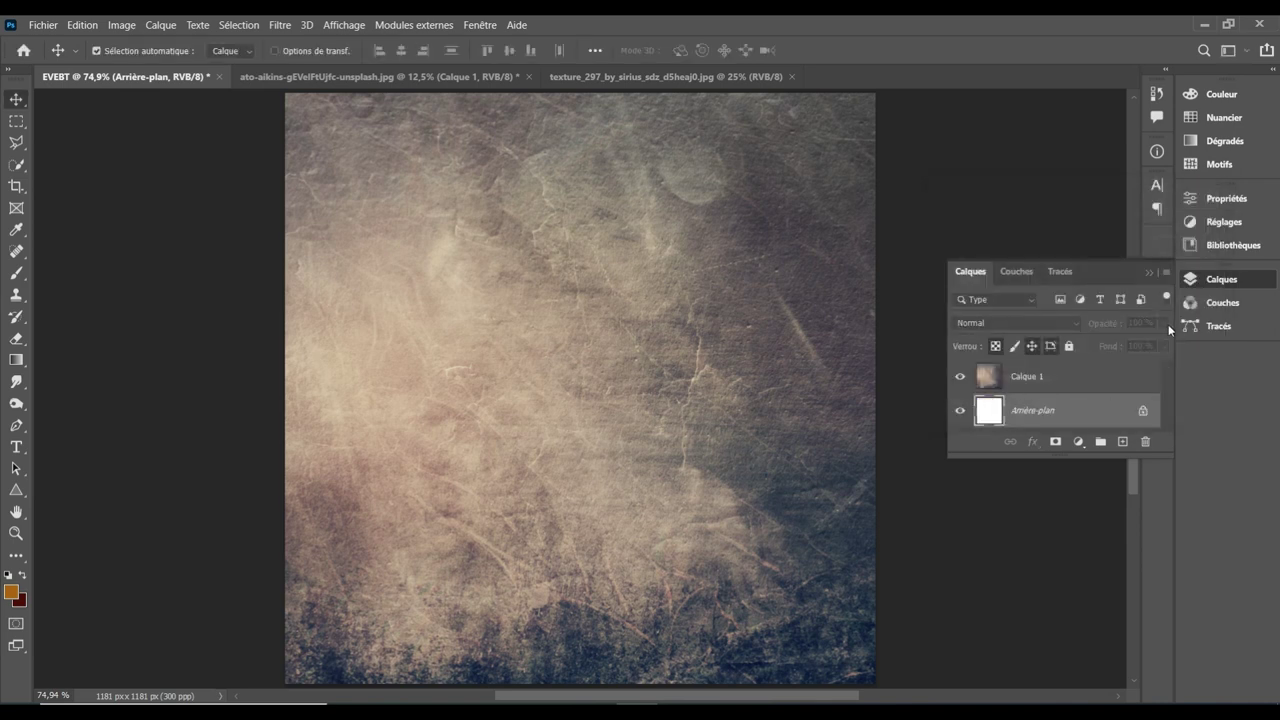
left_click(1043, 380)
left_click(1078, 441)
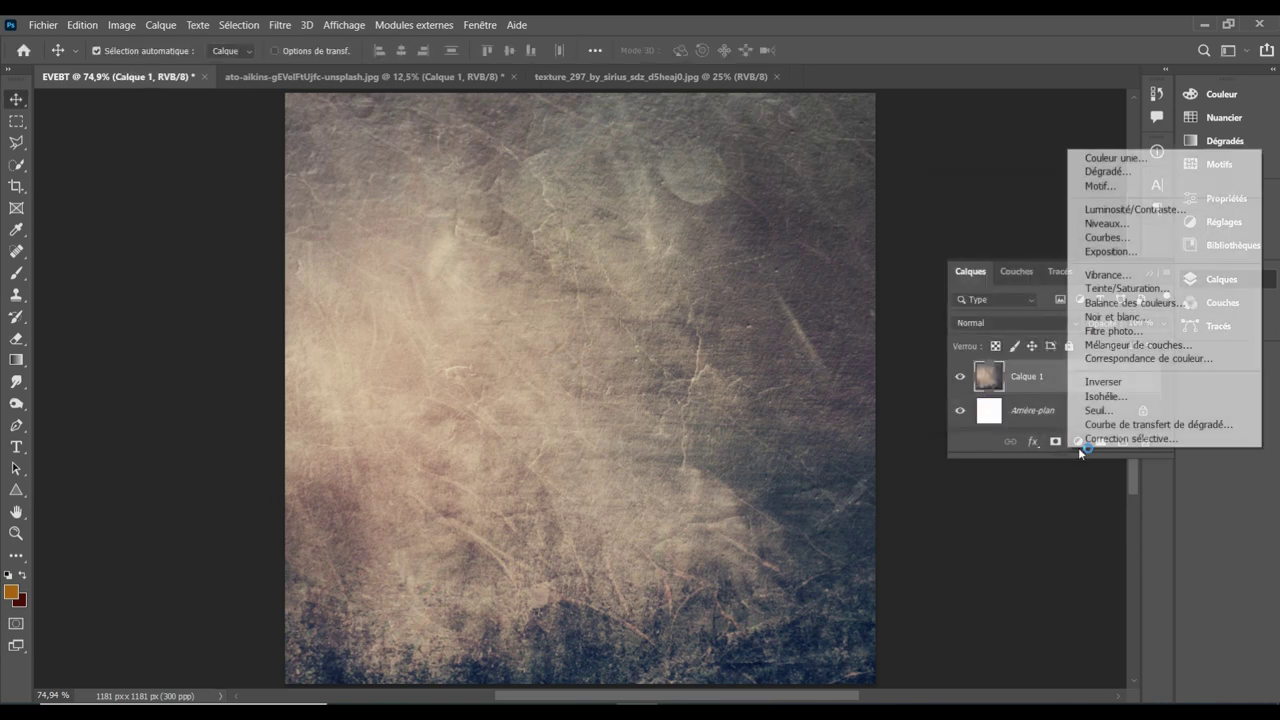
left_click(1133, 172)
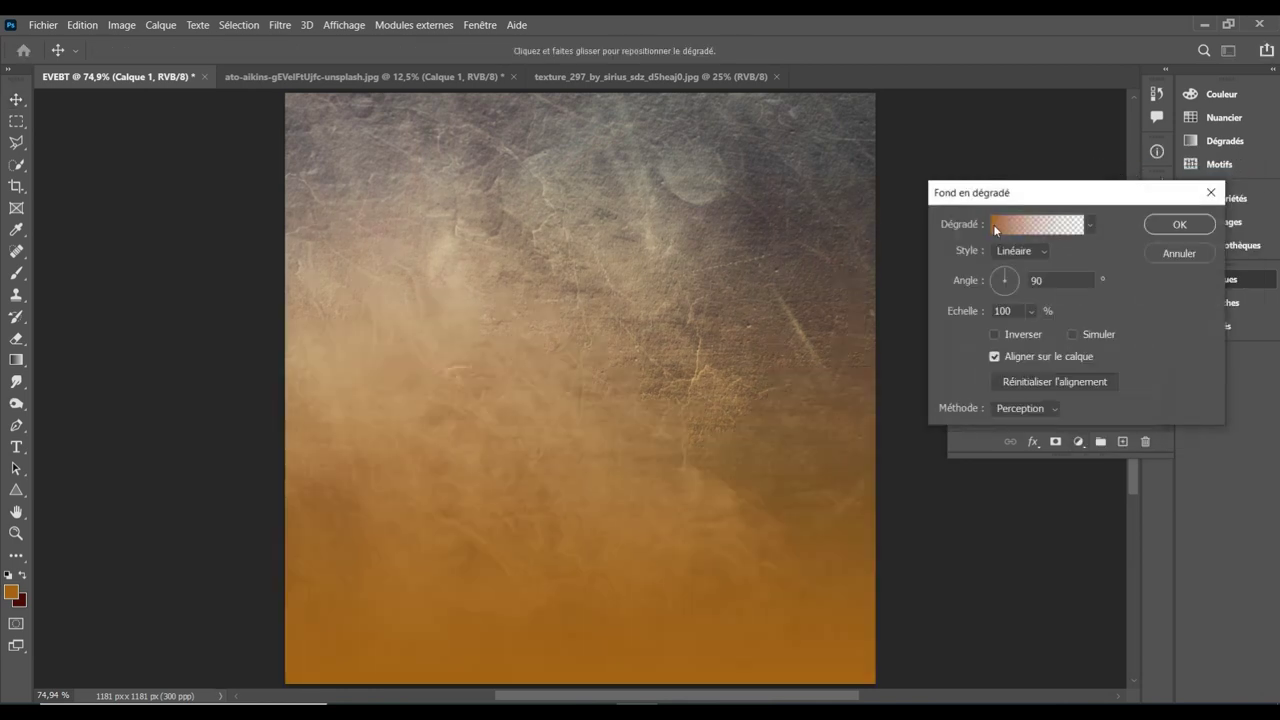
Set the gradient's left colour stop to near-black #201f1f
left_click(993, 224)
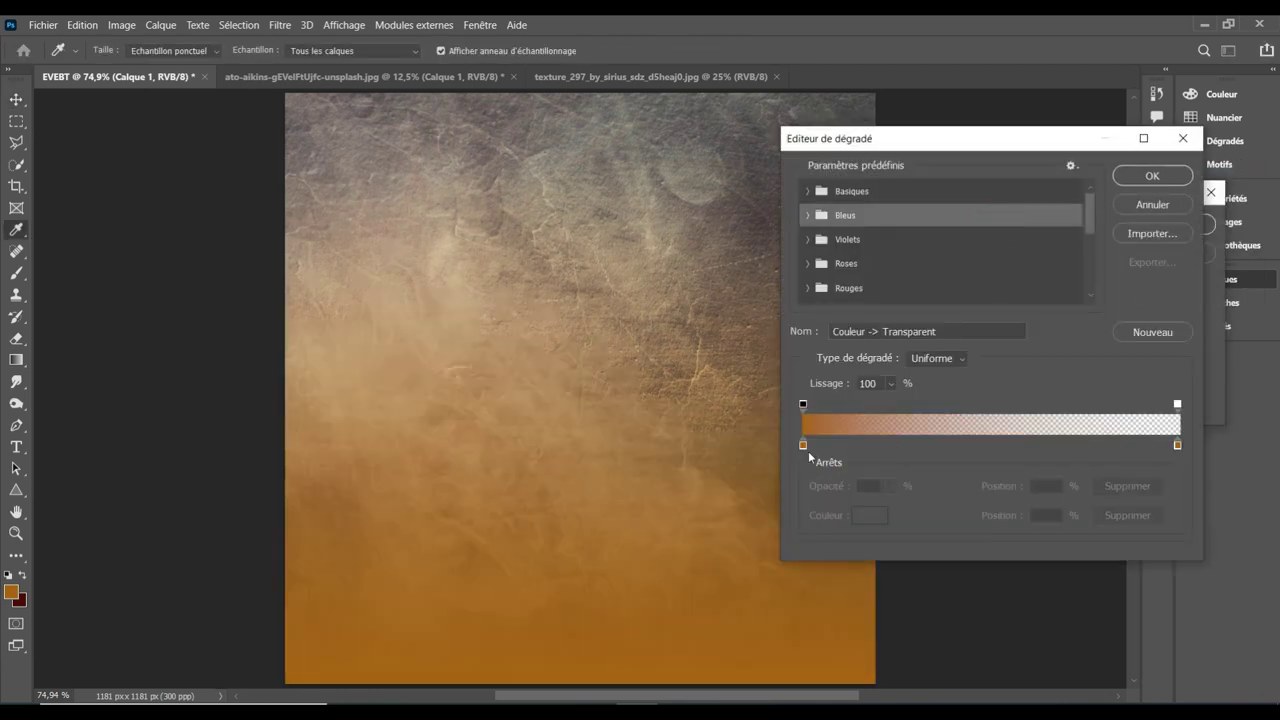
left_click(803, 444)
double_click(803, 444)
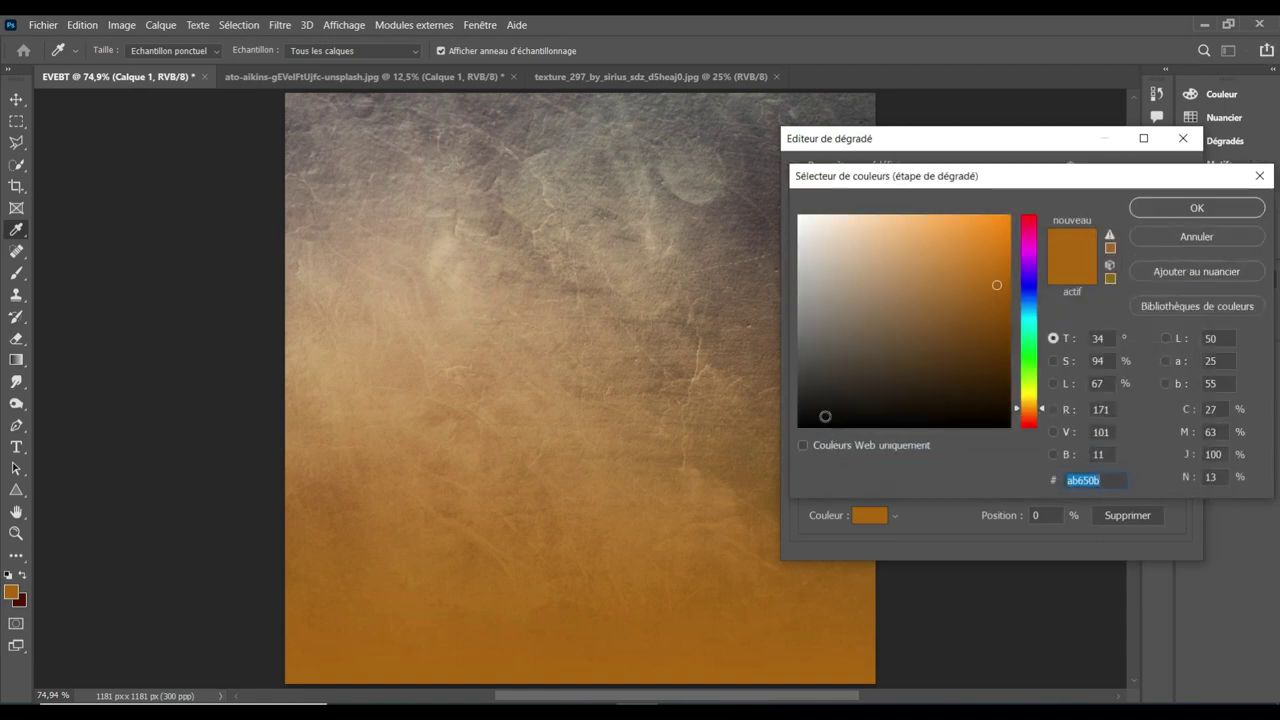
left_click(819, 404)
left_click(808, 382)
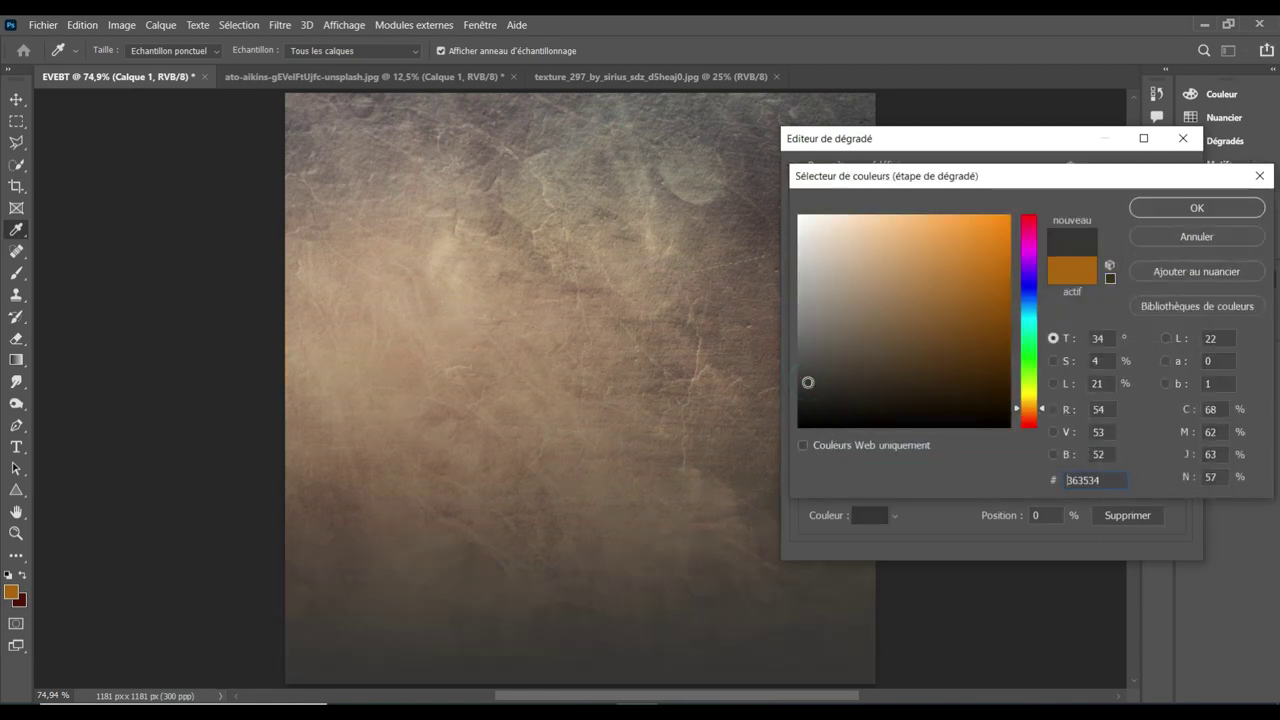
left_click(803, 386)
left_click(819, 392)
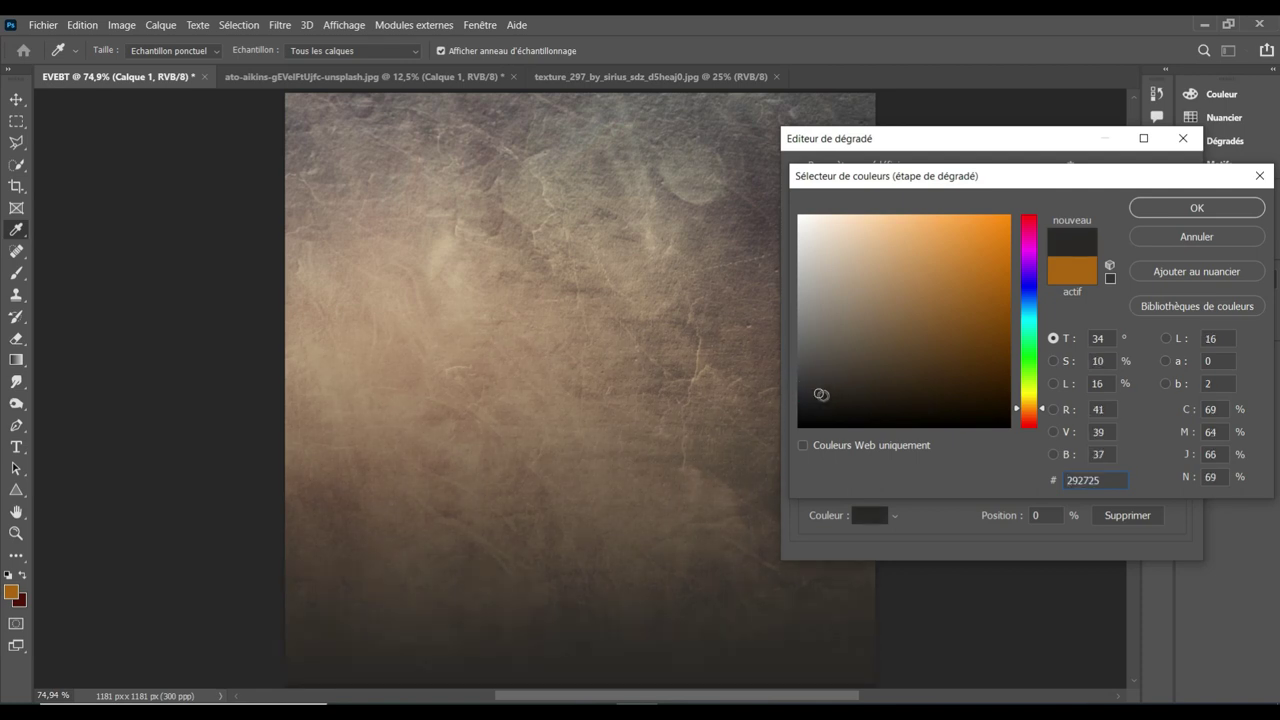
left_click(809, 387)
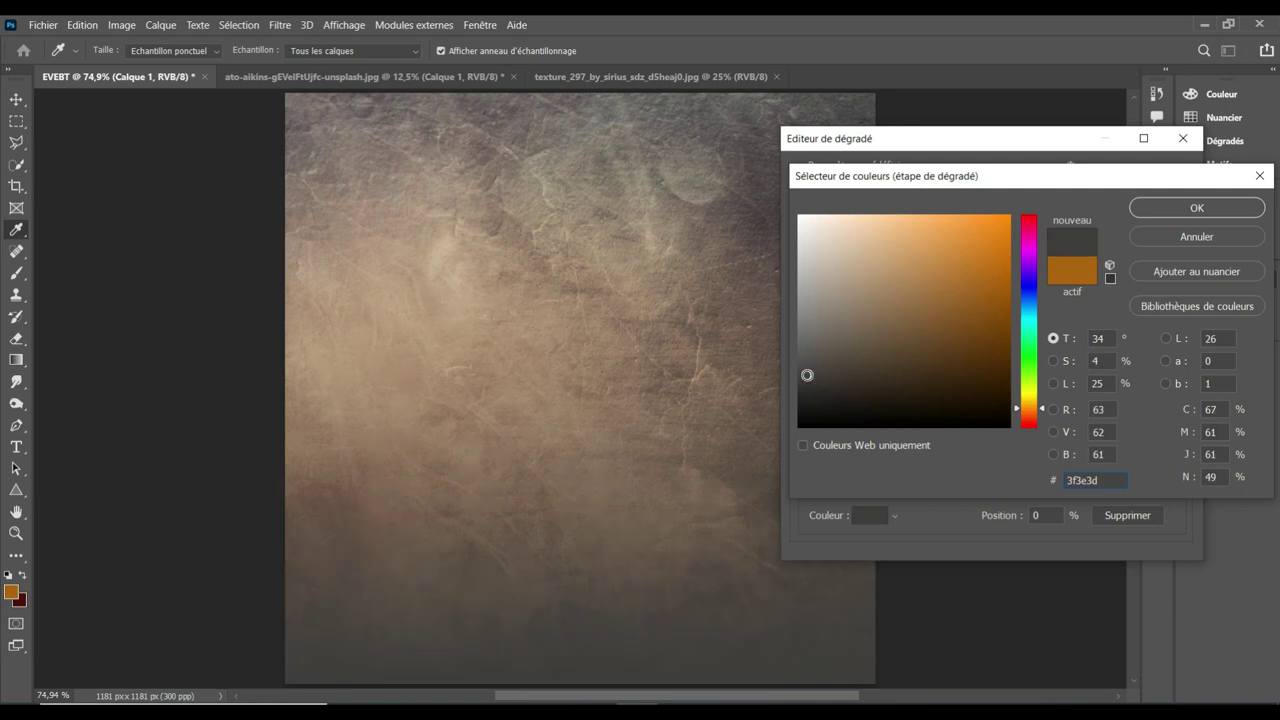
left_click(806, 401)
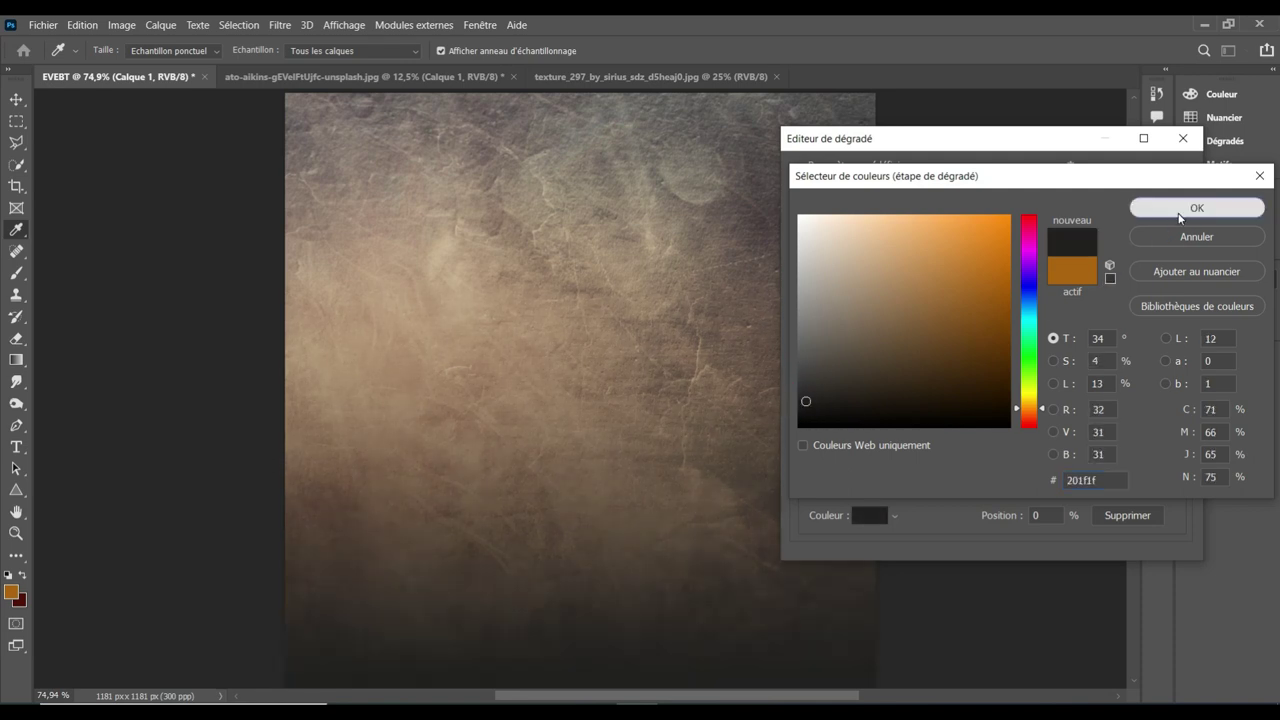
left_click(1182, 215)
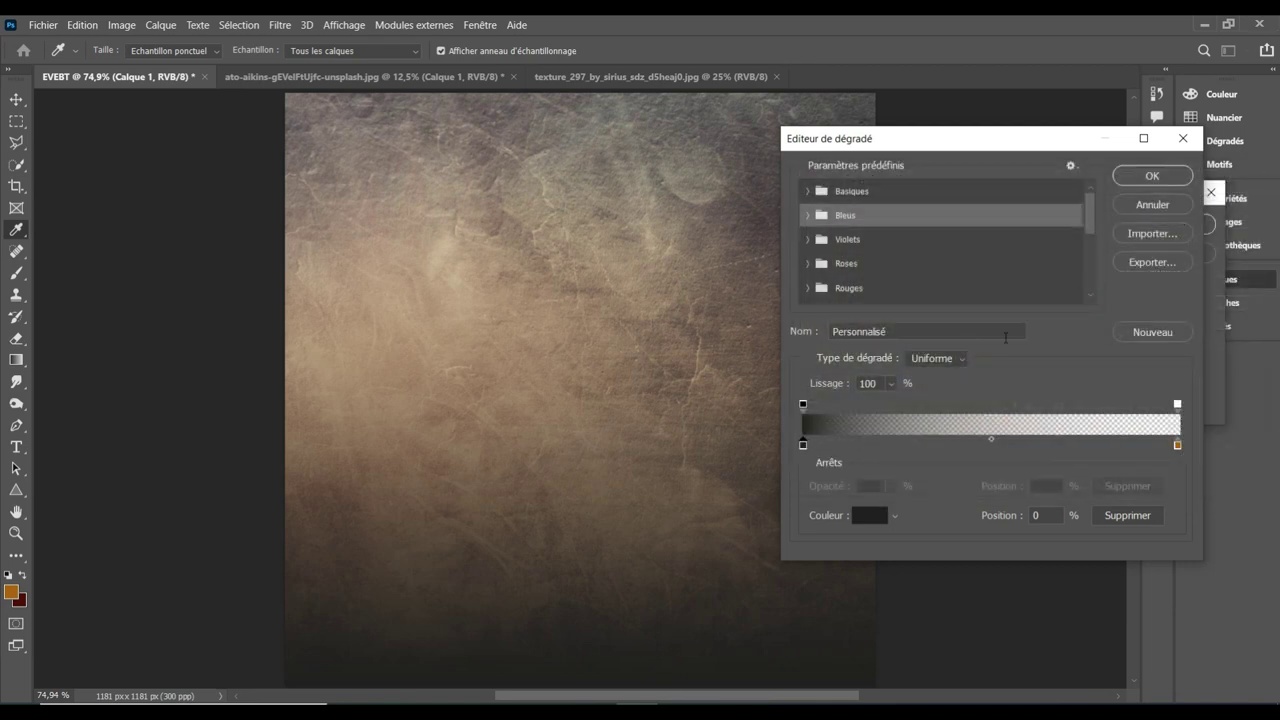
Shift the gradient upward to darken the poster bottom and confirm the fill layer
left_click(1150, 177)
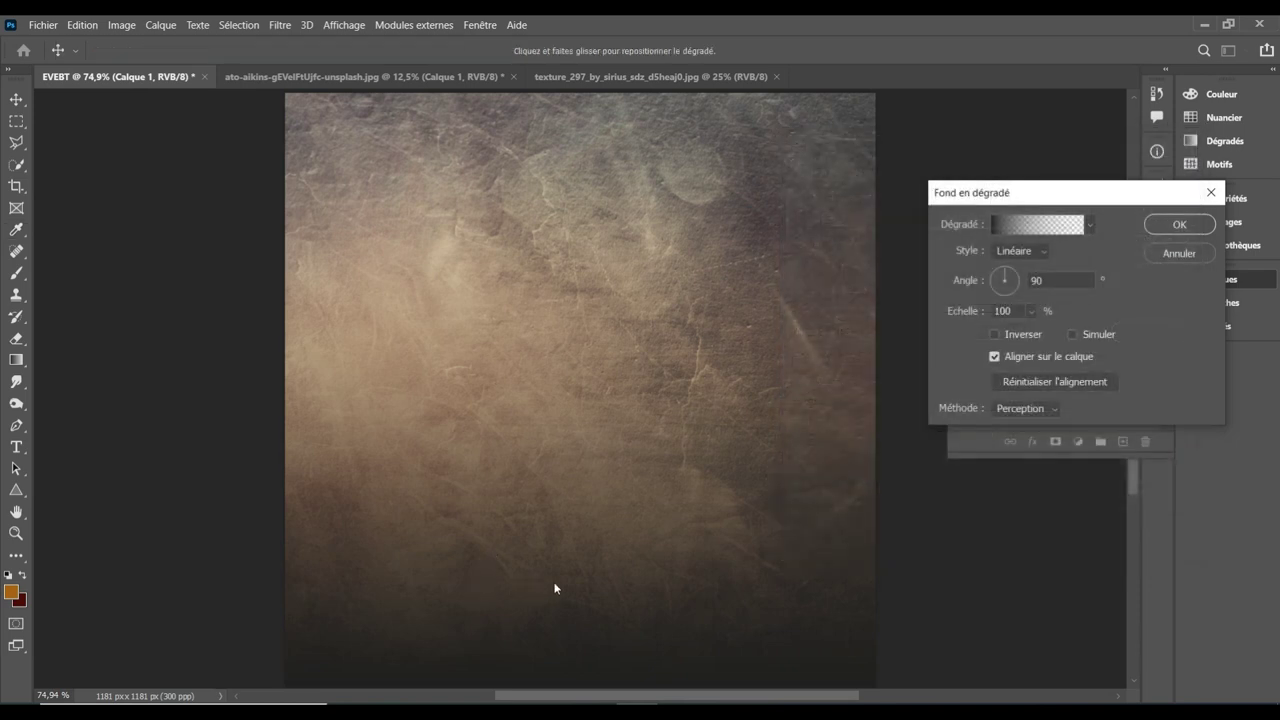
left_click_drag(560, 590, 566, 475)
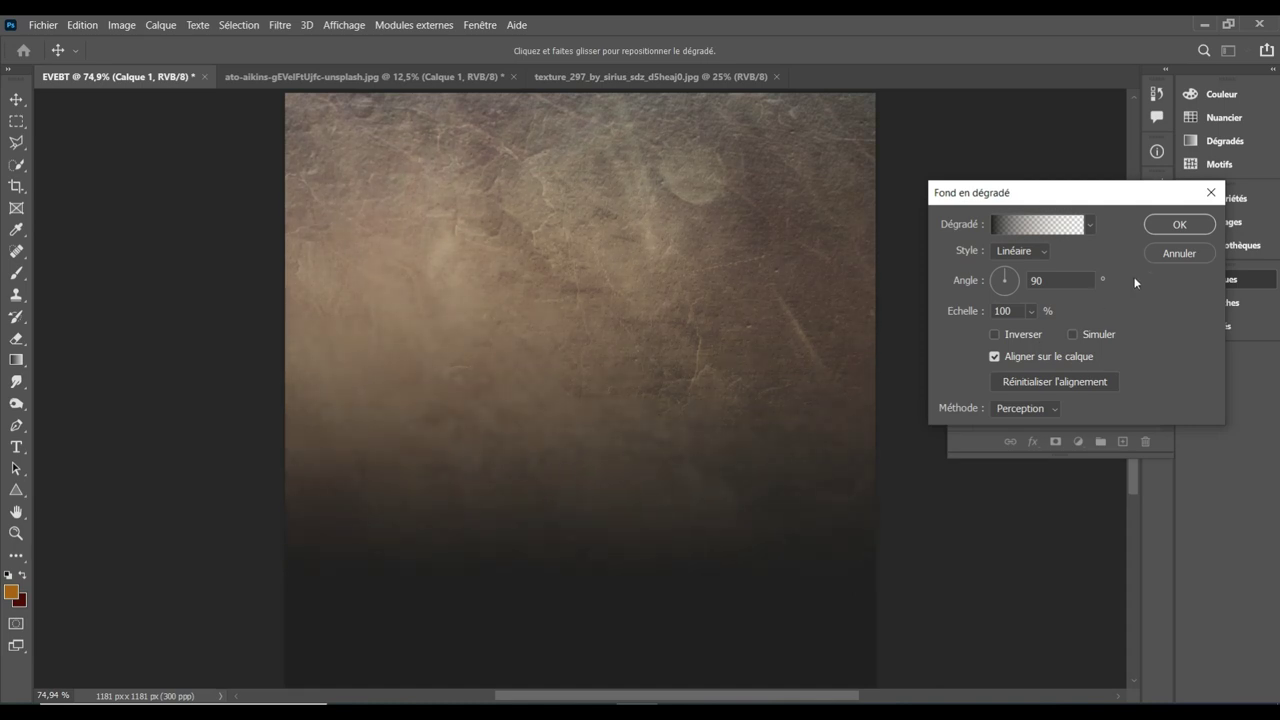
left_click(1183, 227)
left_click(1183, 227)
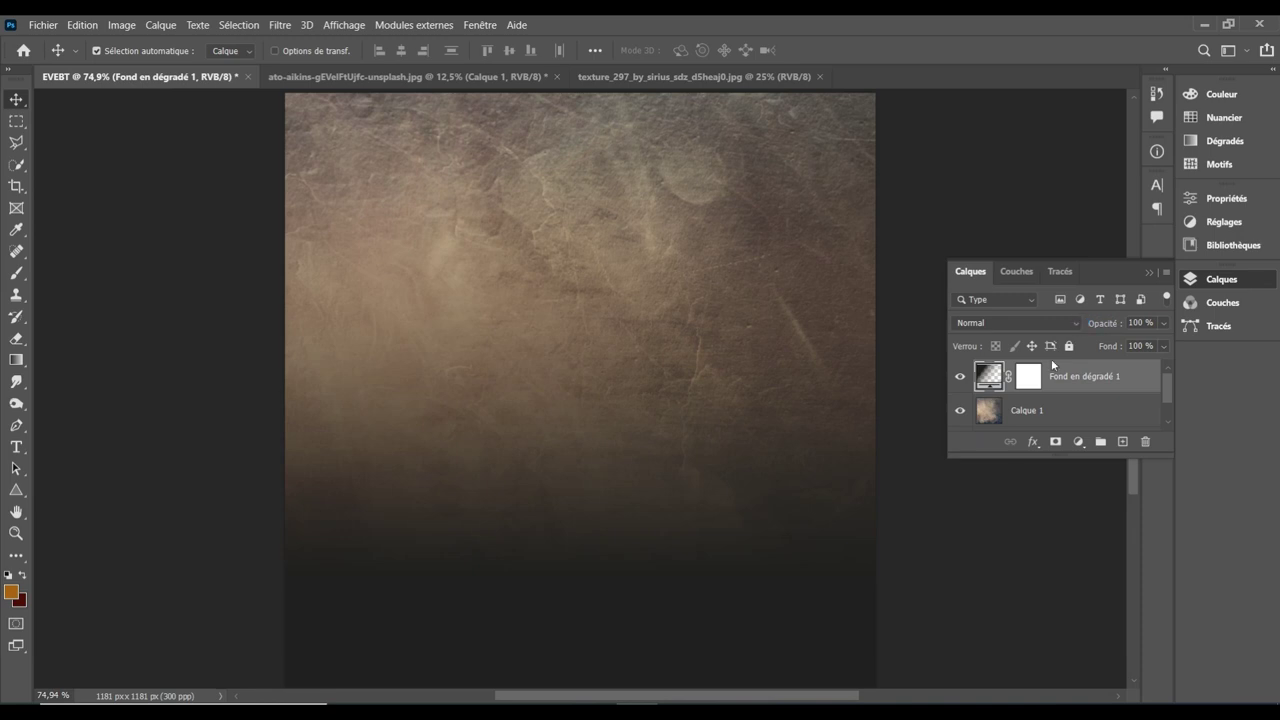
Leave the texture's blend mode at Normal and switch to the ato-aikins portrait document
left_click(1039, 410)
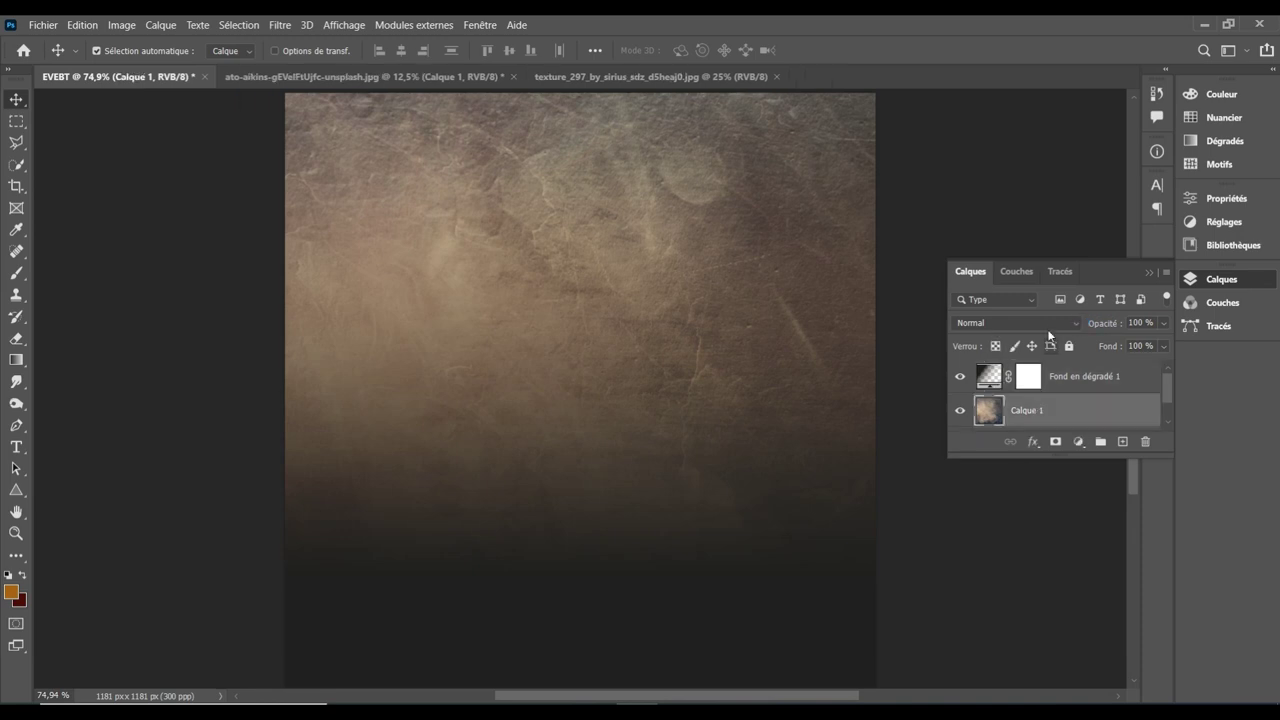
left_click(1047, 322)
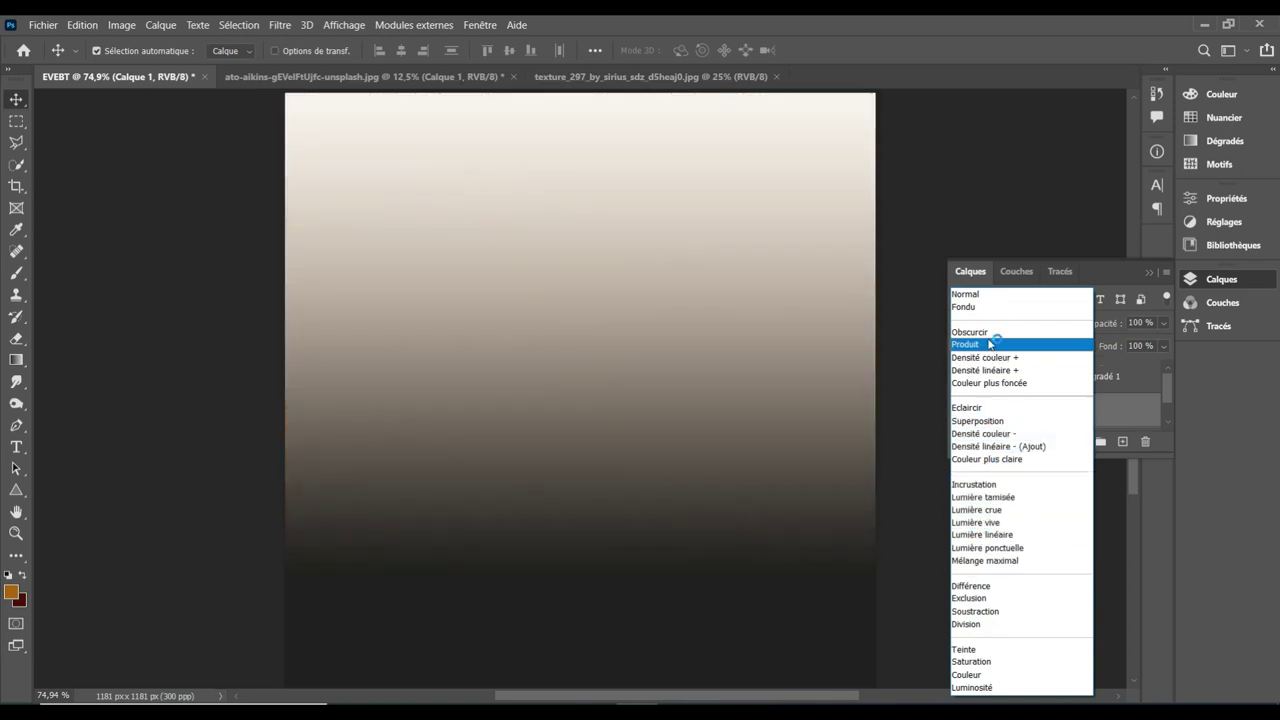
left_click(966, 295)
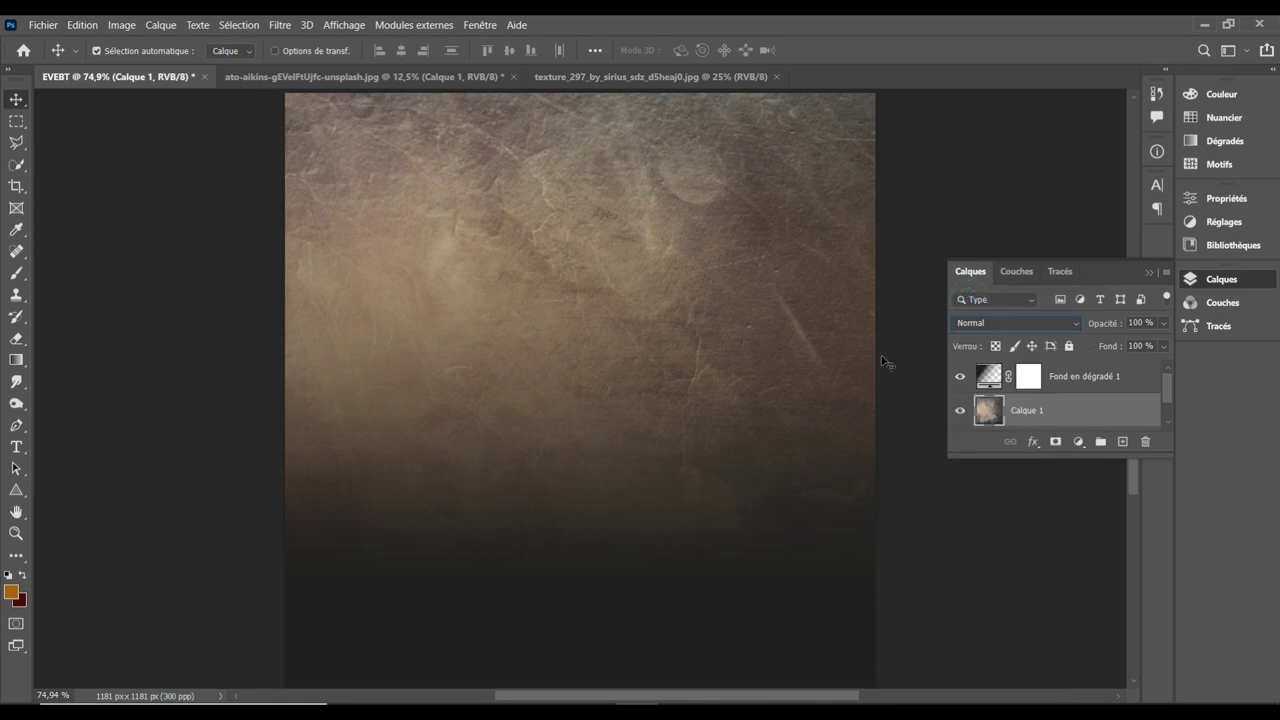
left_click(445, 76)
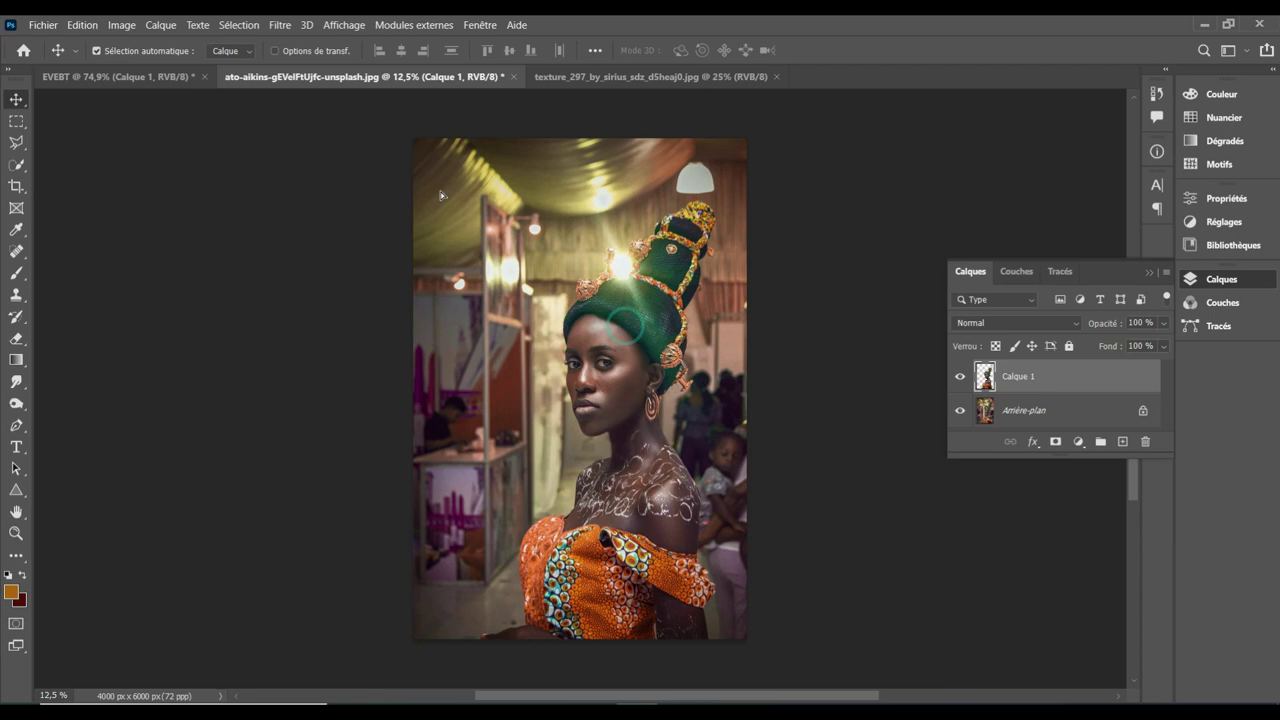
Drag the cut-out woman into the EVEBT poster and scale her to 52%
left_click(142, 78)
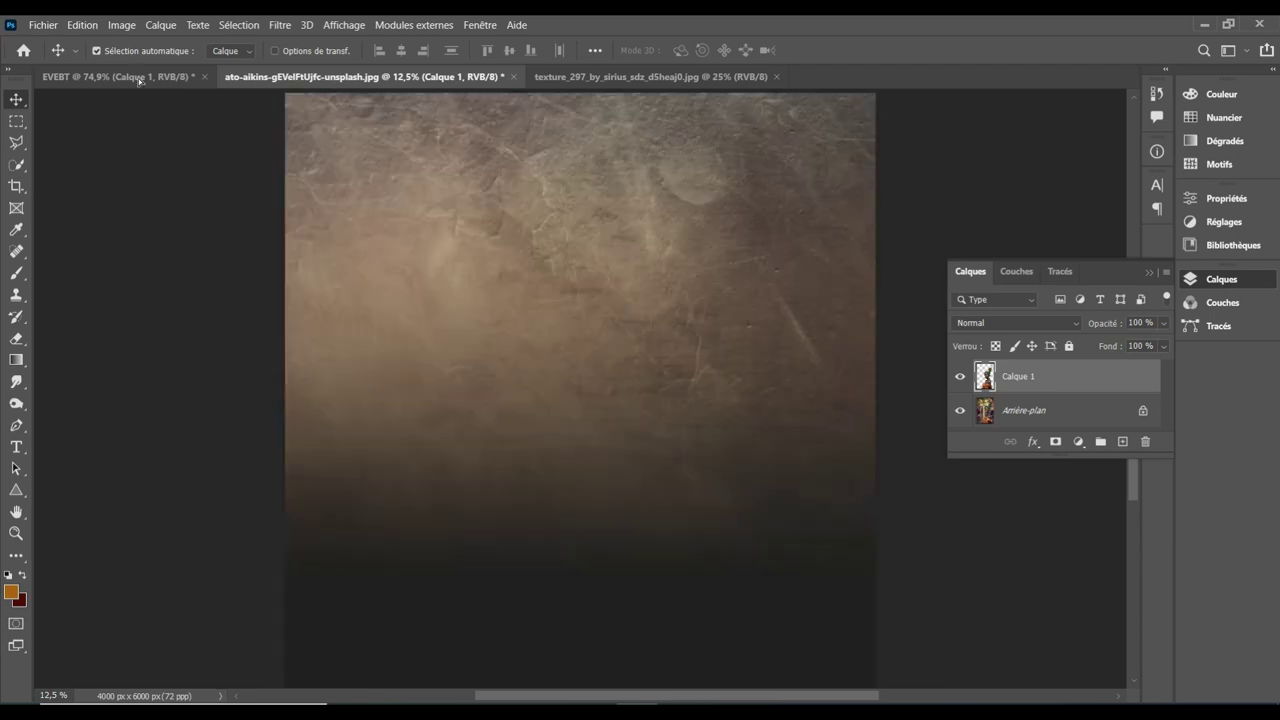
left_click_drag(422, 319, 513, 376)
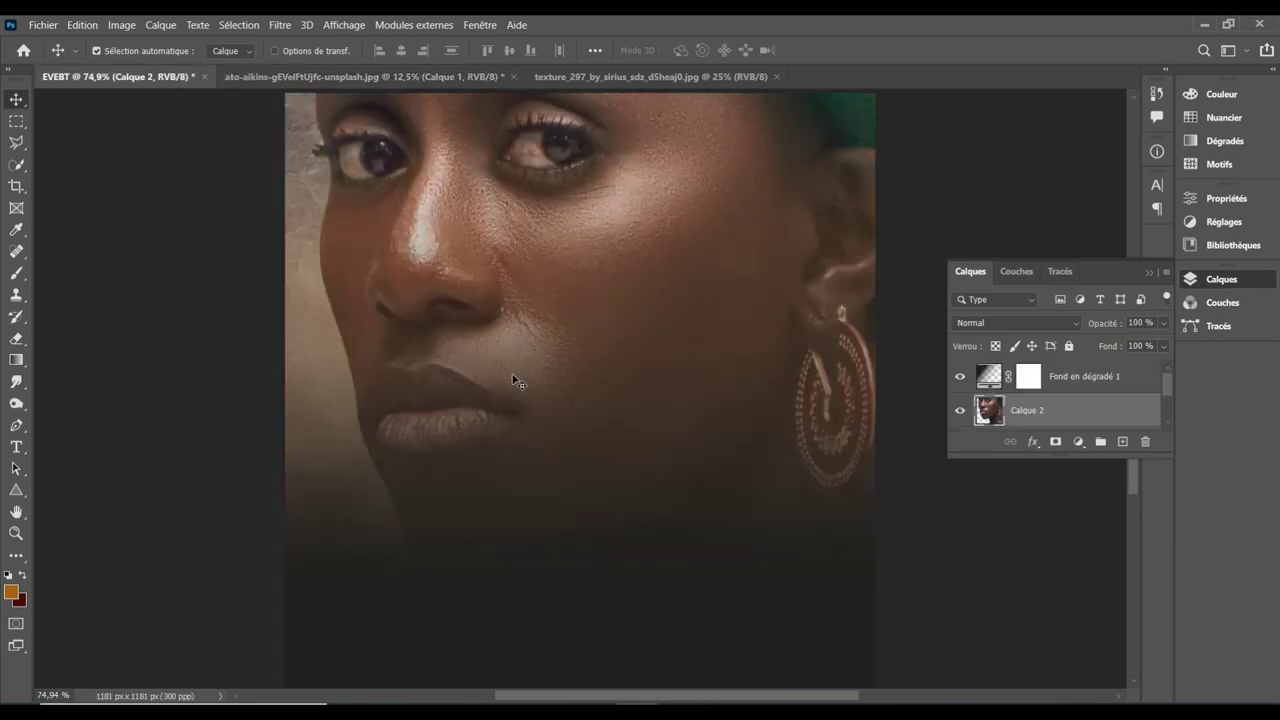
key("ctrl+t")
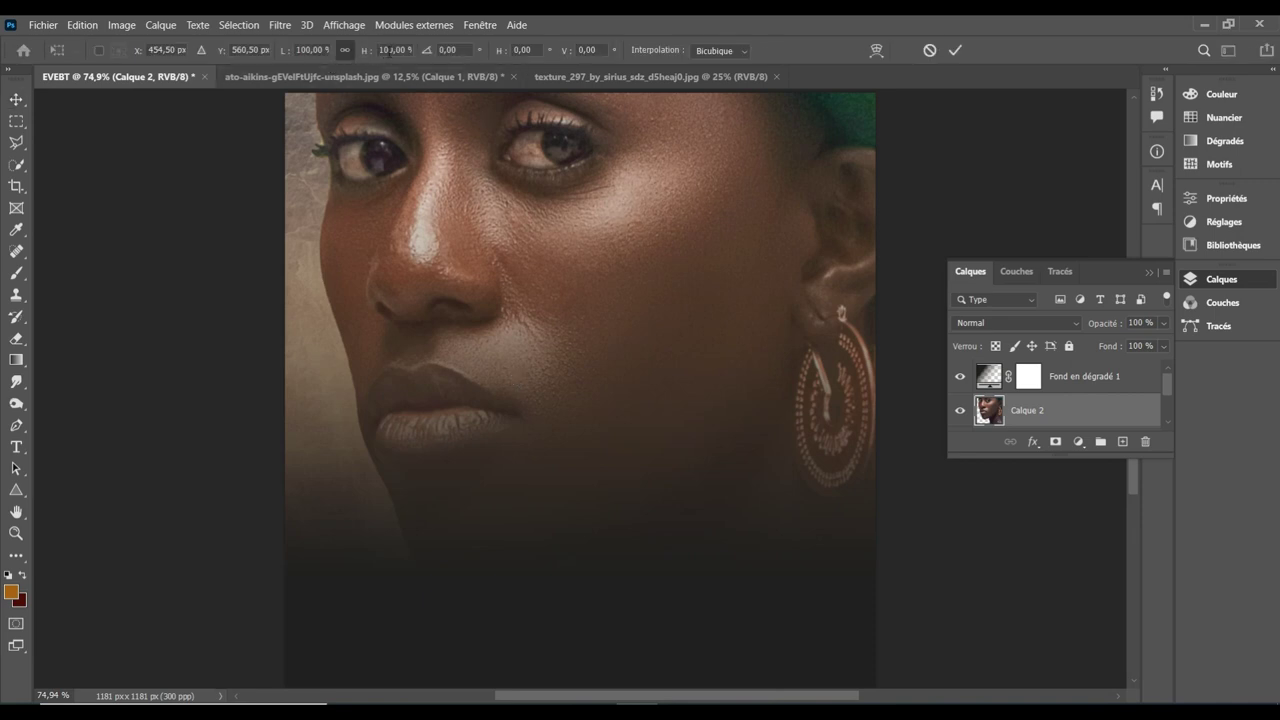
left_click(316, 49)
type("94")
key("Return")
key("Down")
key("Down")
key("Down")
key("Down")
key("Down")
key("Down")
key("Down")
key("Down")
key("Down")
key("Down")
key("Down")
key("Down")
key("Down")
key("Down")
key("Down")
key("Down")
key("Down")
key("Down")
key("Down")
key("Down")
key("Down")
key("Down")
key("Down")
key("Down")
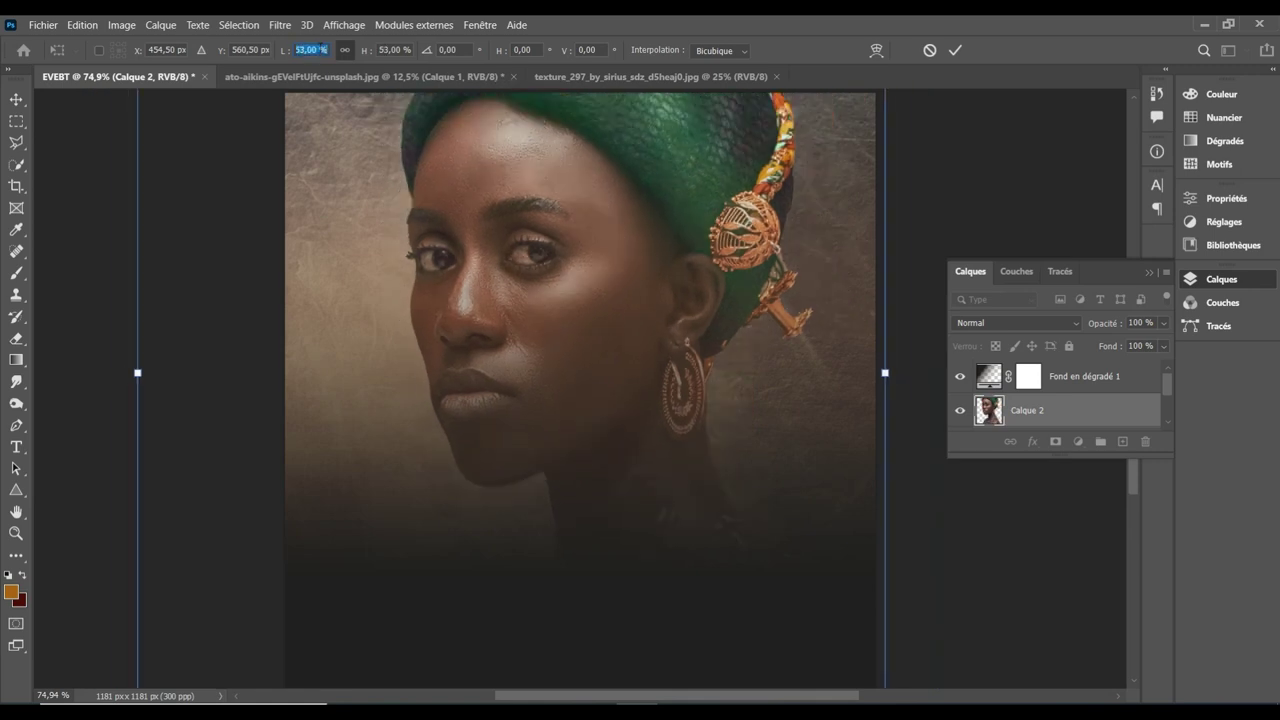
key("Down")
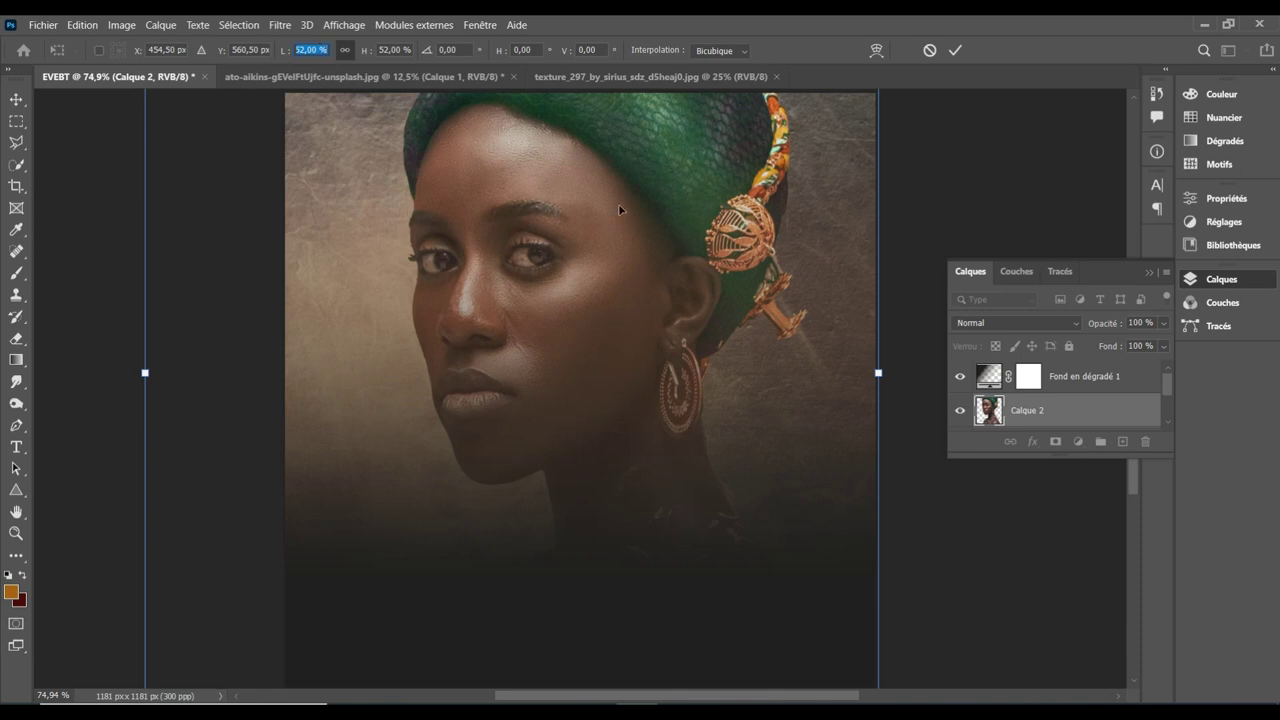
Position the portrait vertically, commit the transform, and duplicate the layer
left_click_drag(617, 111, 685, 223)
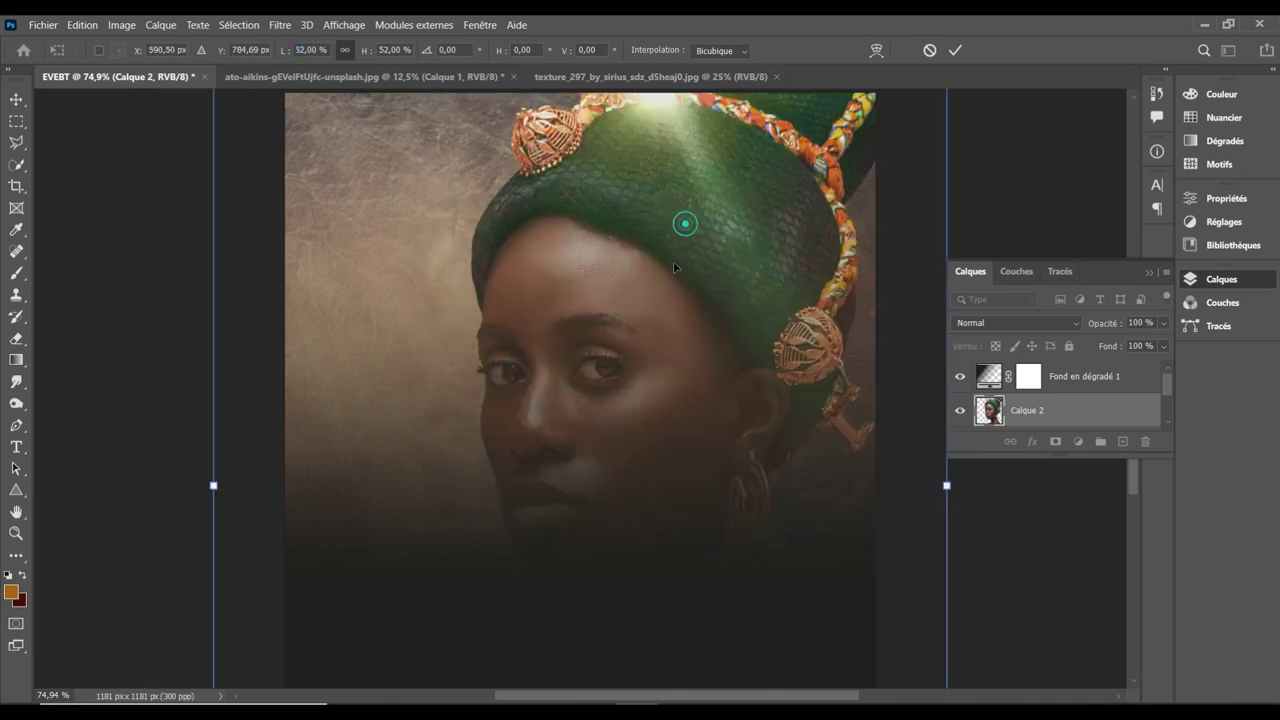
left_click_drag(674, 267, 662, 301)
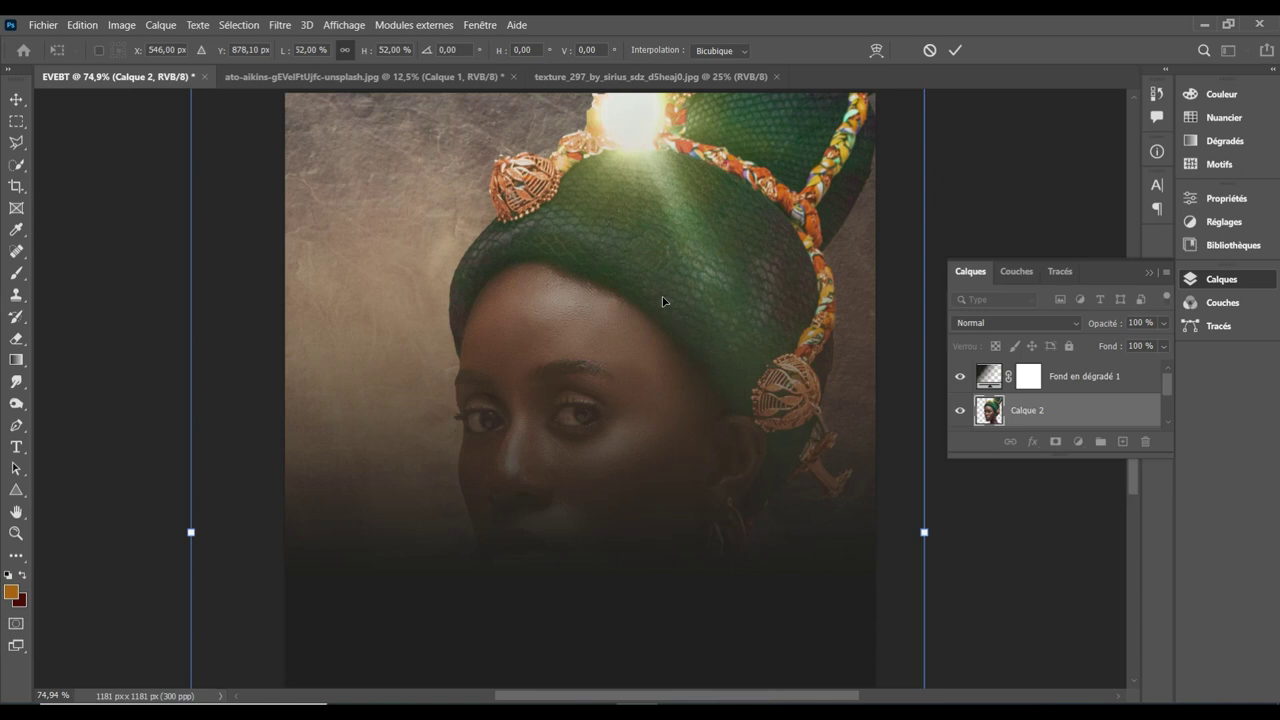
key("shift+Down")
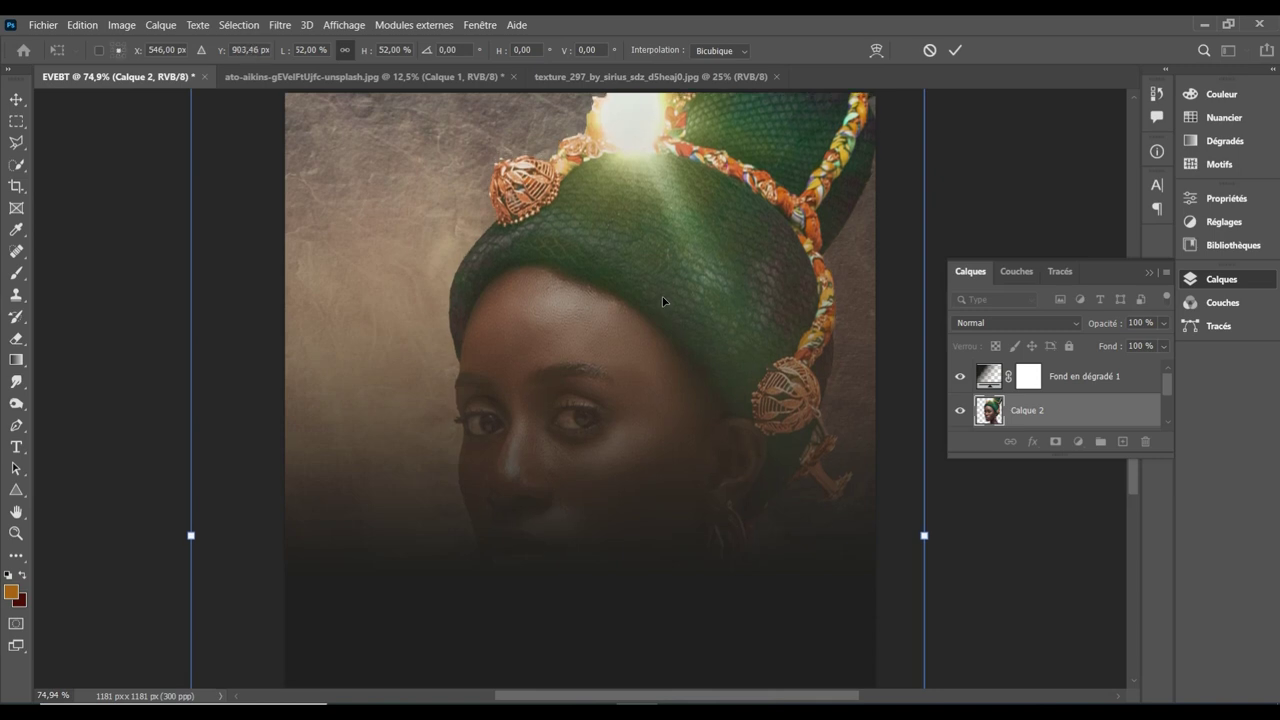
key("Down")
key("Down")
key("Down")
key("Up")
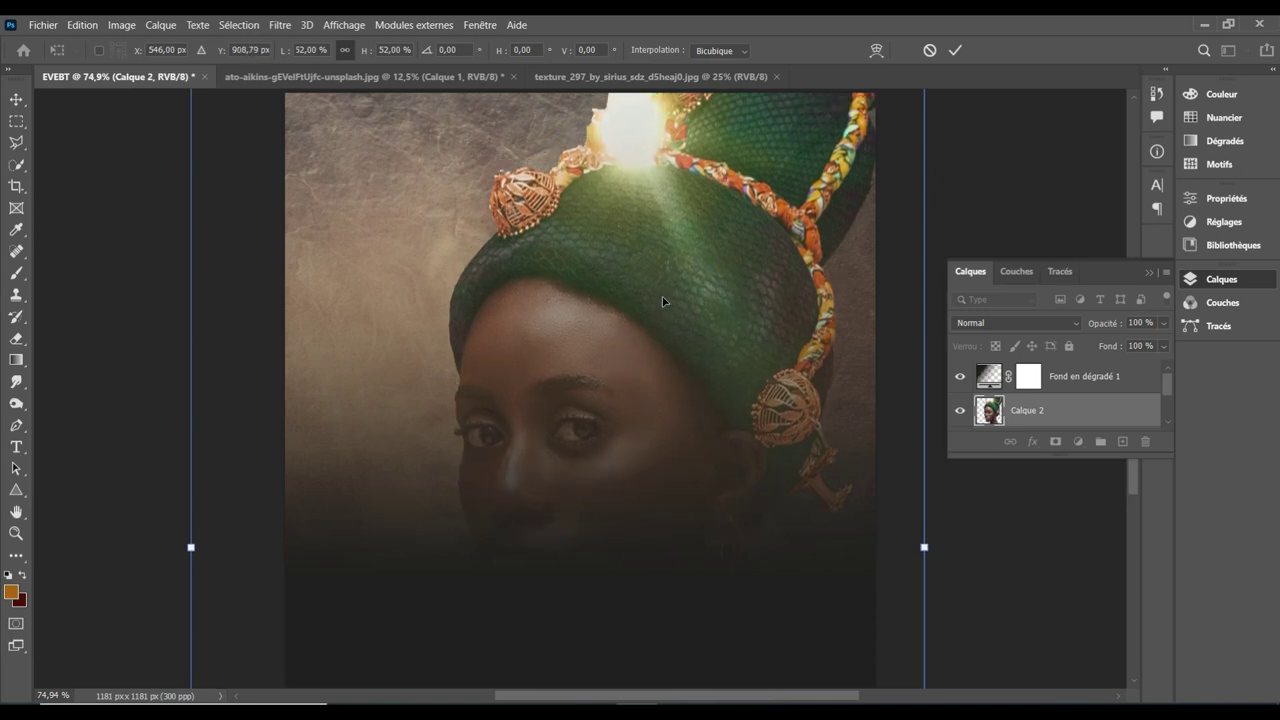
key("shift+Up")
key("shift+Up")
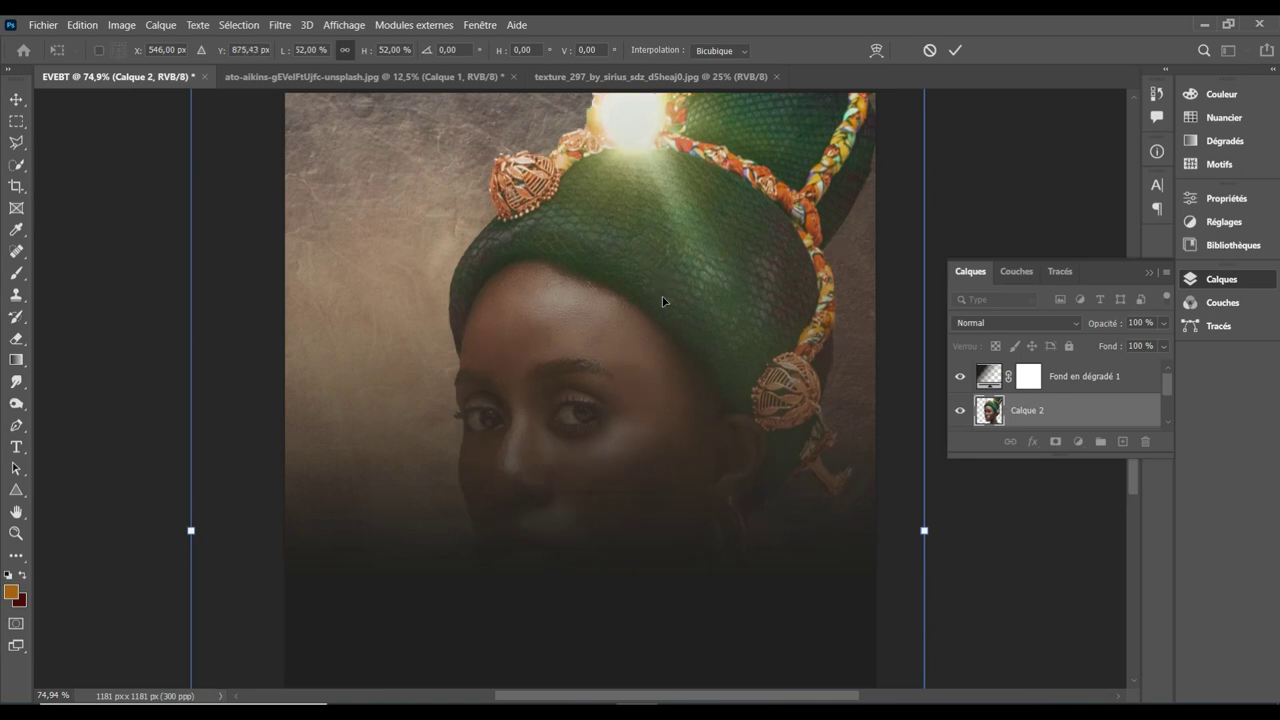
key("Return")
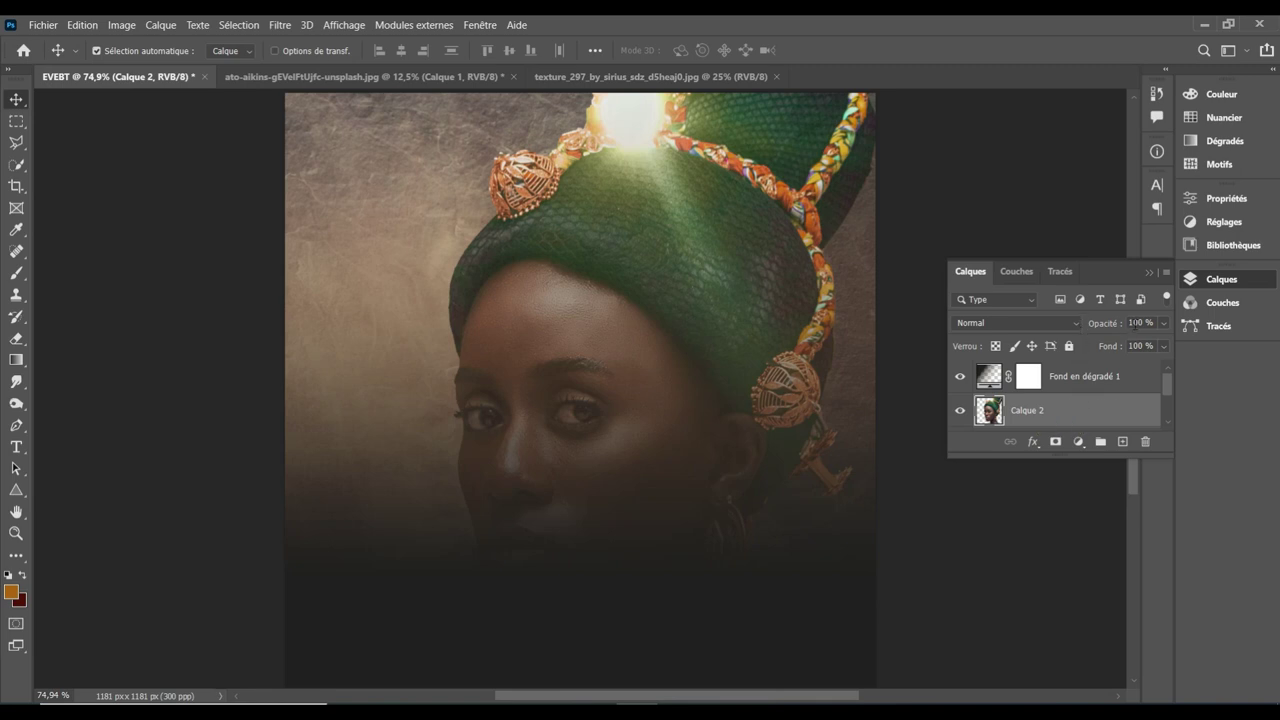
key("ctrl+j")
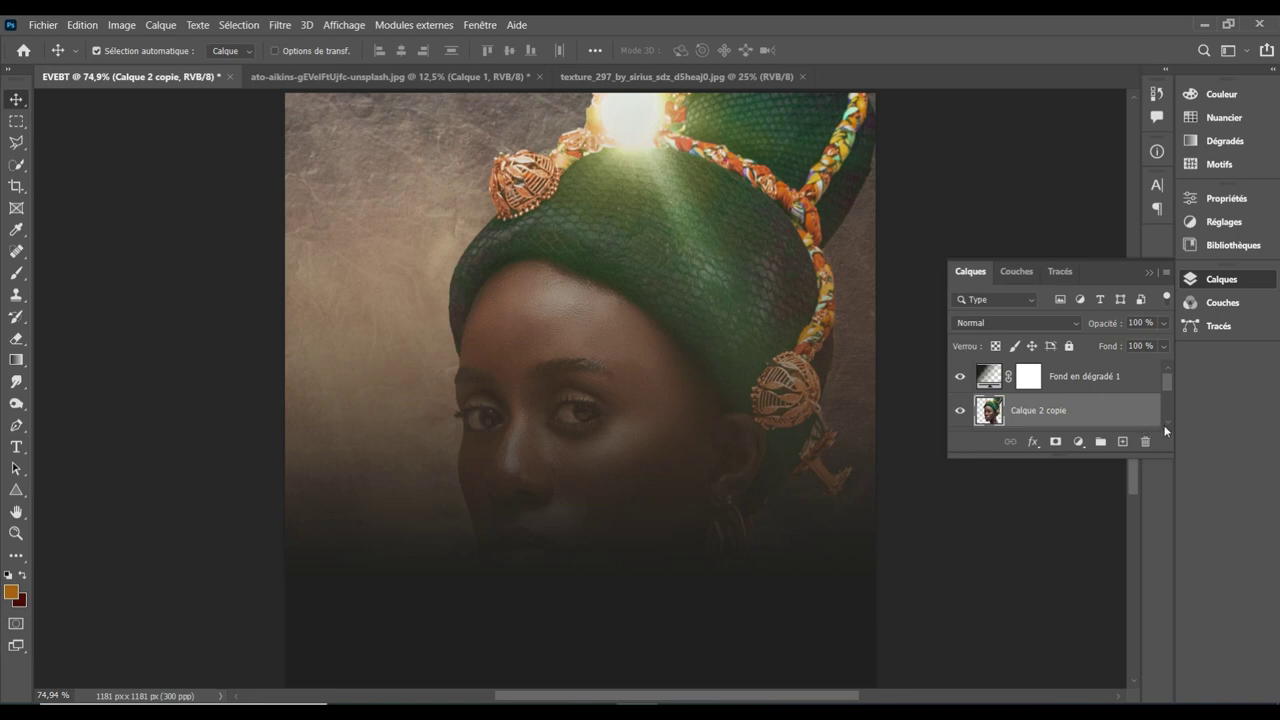
Scale the portrait copy to 52% and move it up and to the left
scroll(1166, 425, "down", 2)
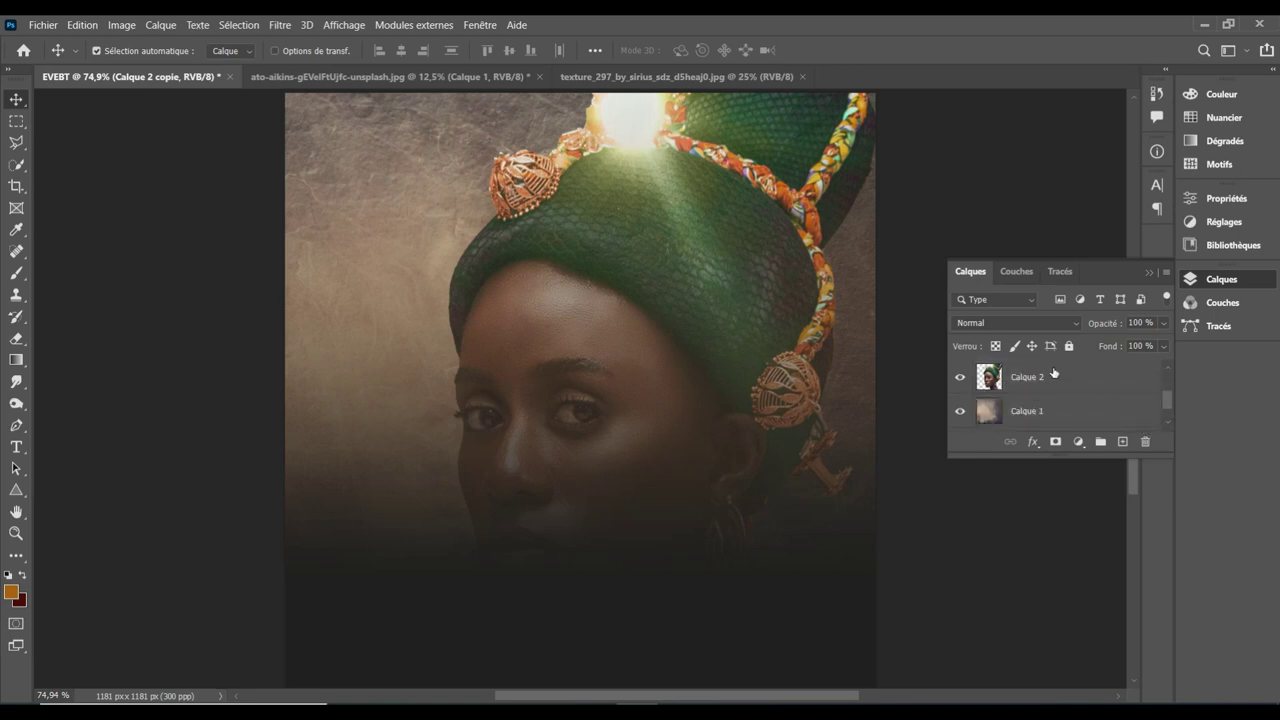
scroll(1167, 372, "up", 1)
scroll(1169, 373, "up", 1)
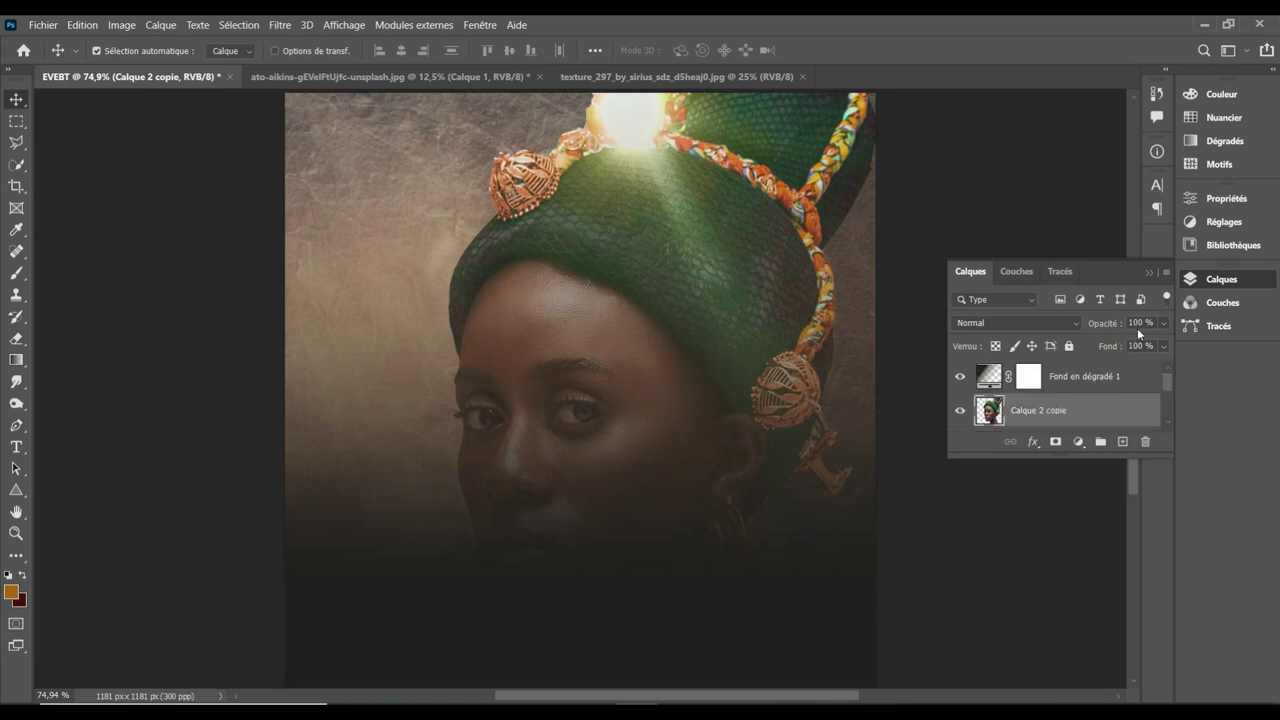
key("ctrl+t")
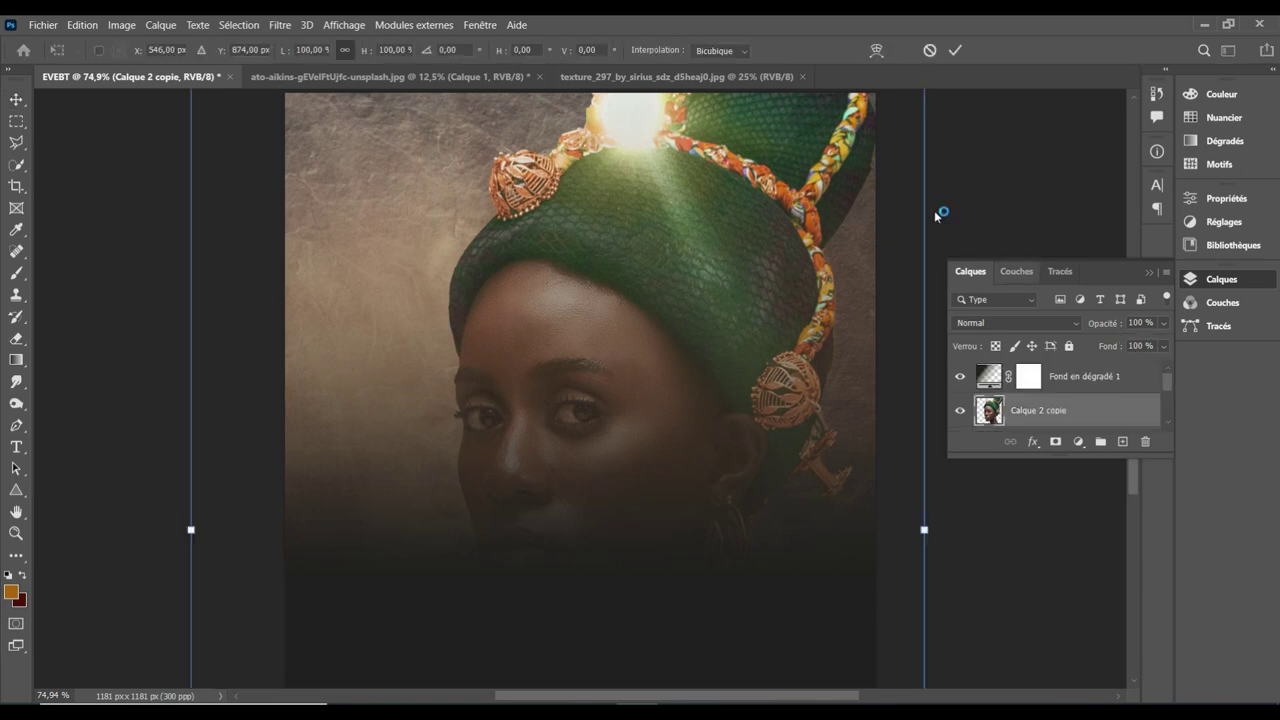
left_click(386, 49)
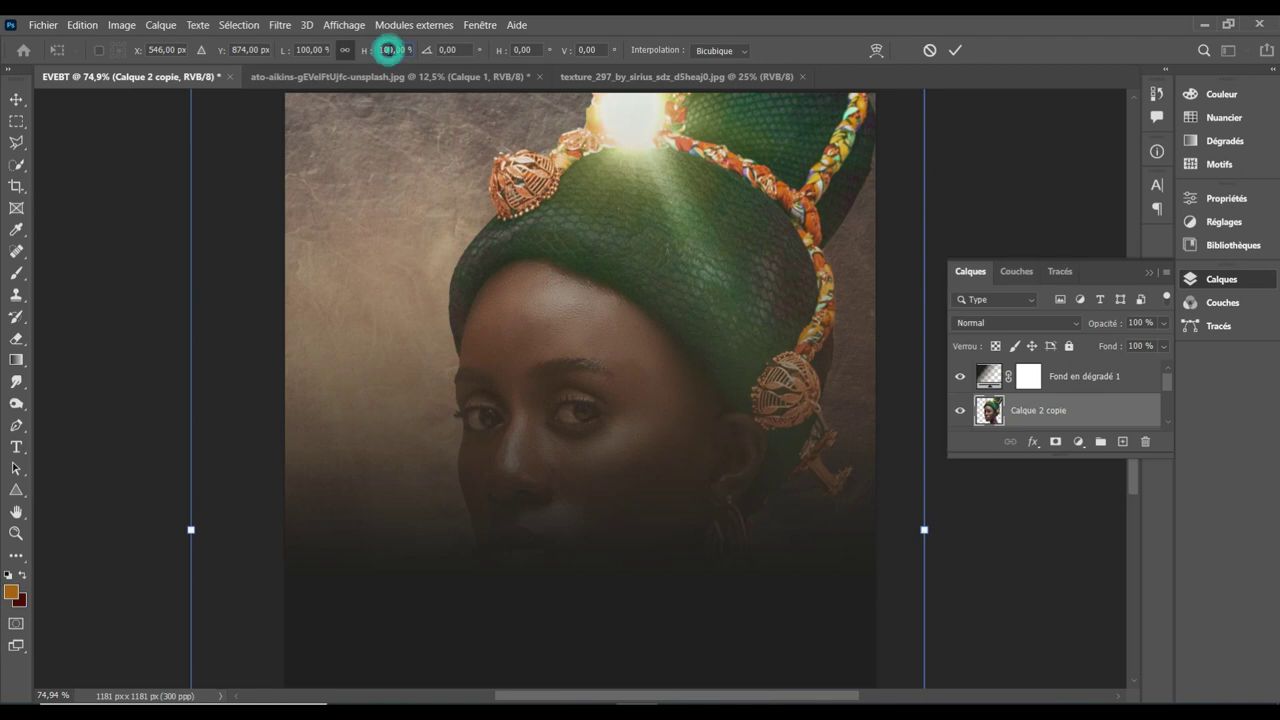
scroll(386, 50, "down", 5)
scroll(386, 50, "down", 5)
scroll(386, 50, "down", 8)
scroll(386, 50, "down", 8)
scroll(386, 50, "down", 8)
scroll(386, 50, "down", 3)
type("52")
key("Return")
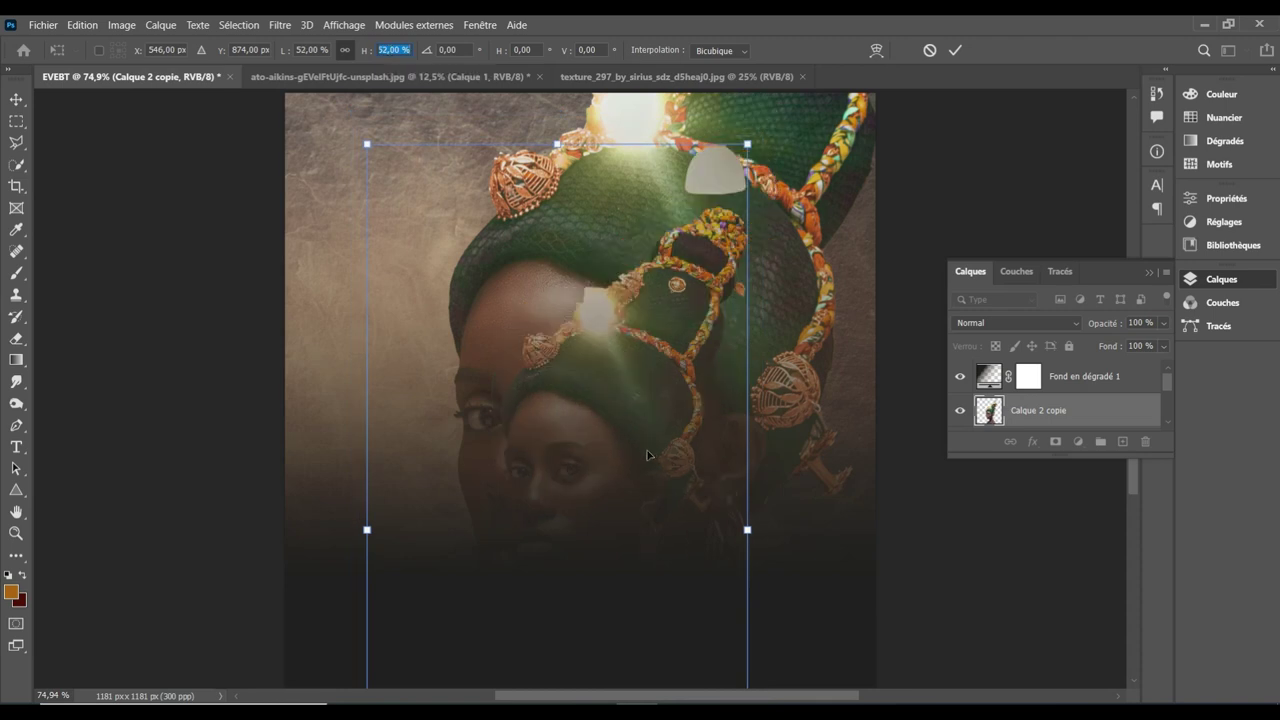
left_click_drag(647, 455, 594, 293)
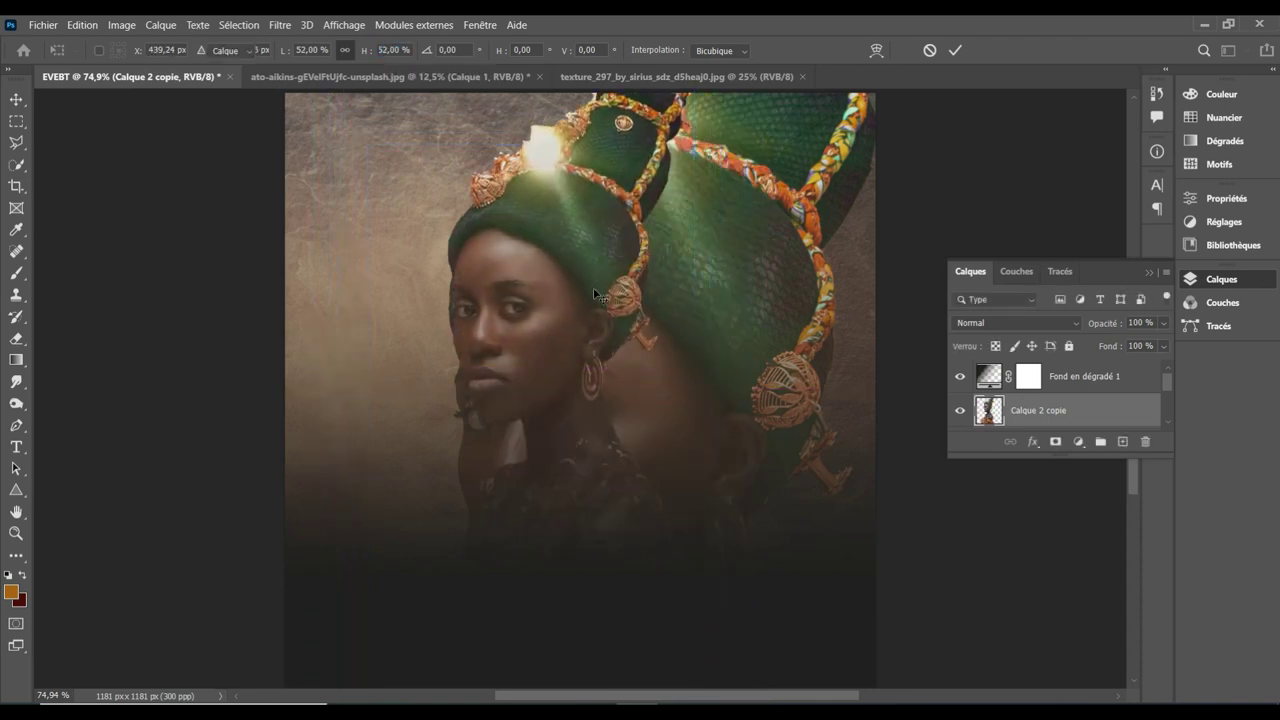
key("Return")
Move Calque 2 copie above the Fond en dégradé 1 gradient layer
left_click_drag(1108, 411, 1070, 366)
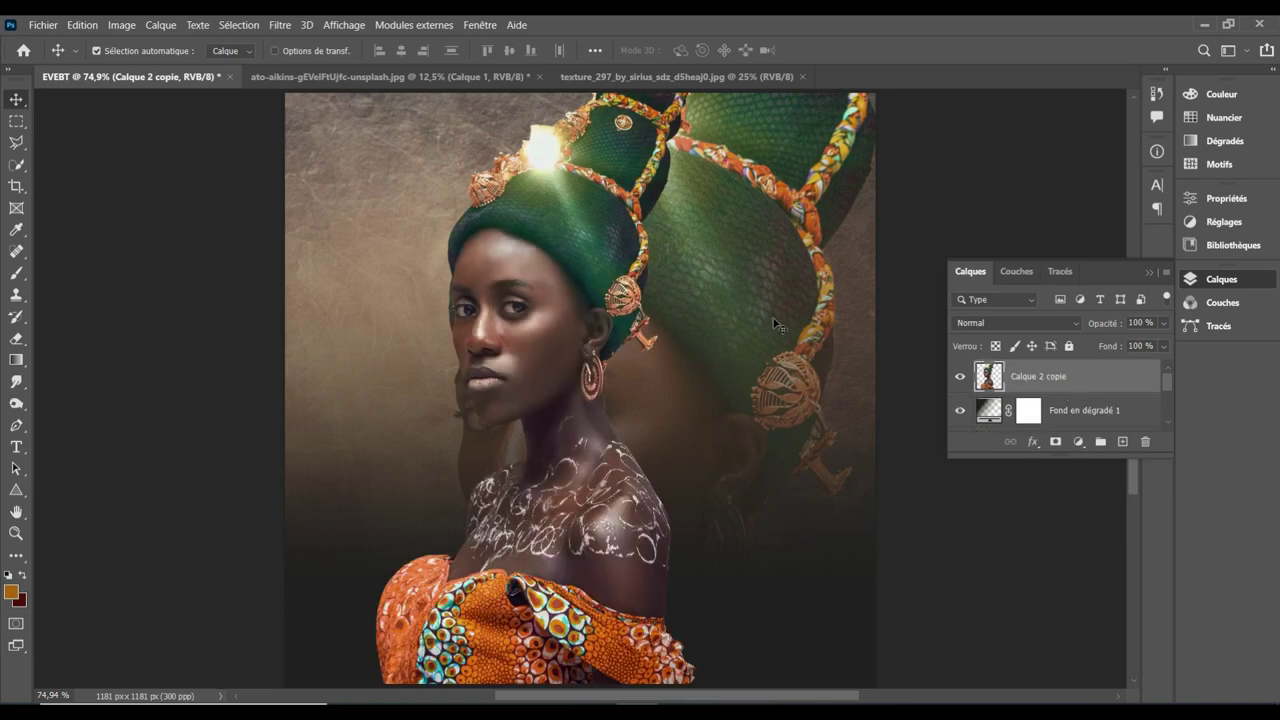
left_click(739, 298)
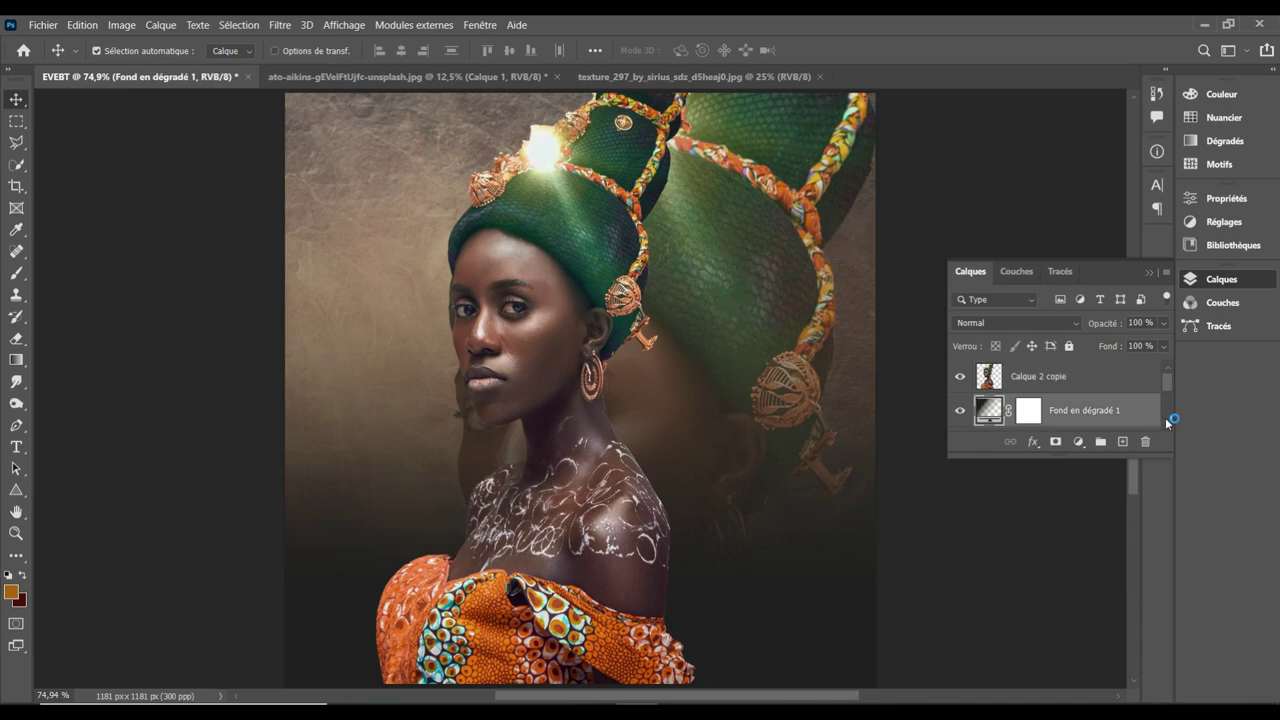
scroll(1168, 422, "down", 2)
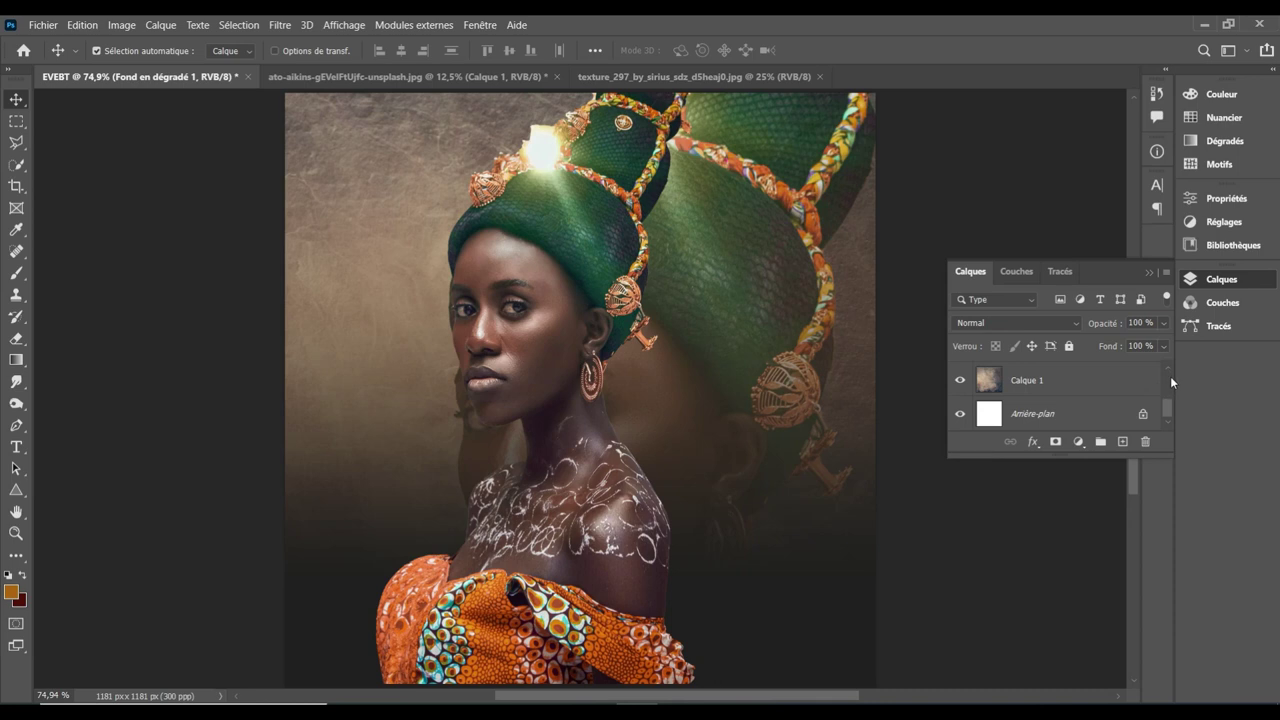
scroll(1170, 370, "up", 2)
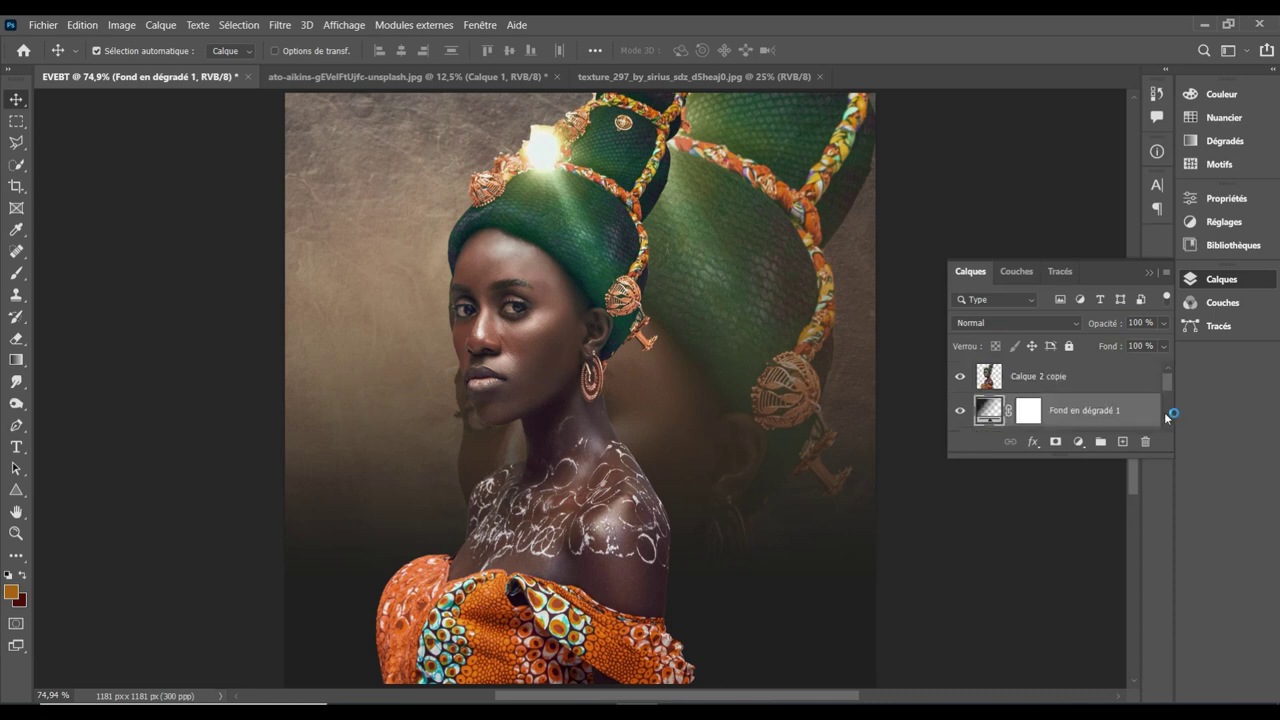
scroll(1168, 414, "down", 2)
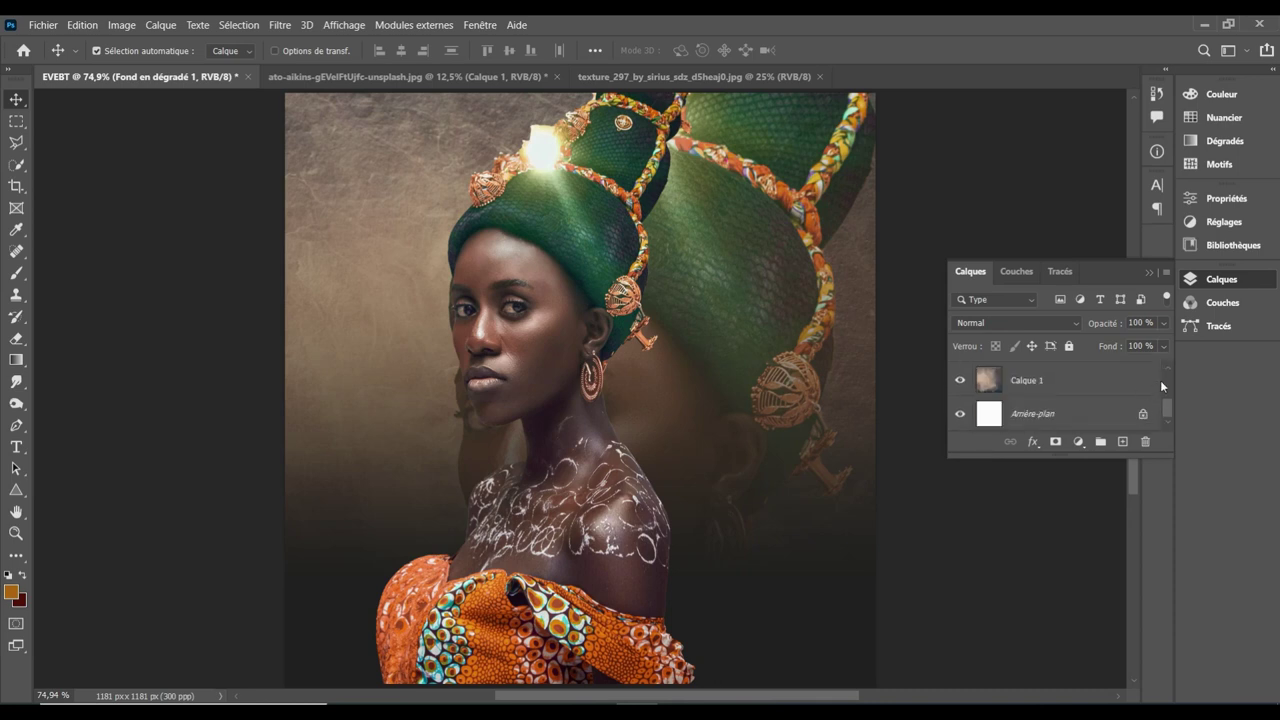
scroll(1169, 400, "up", 1)
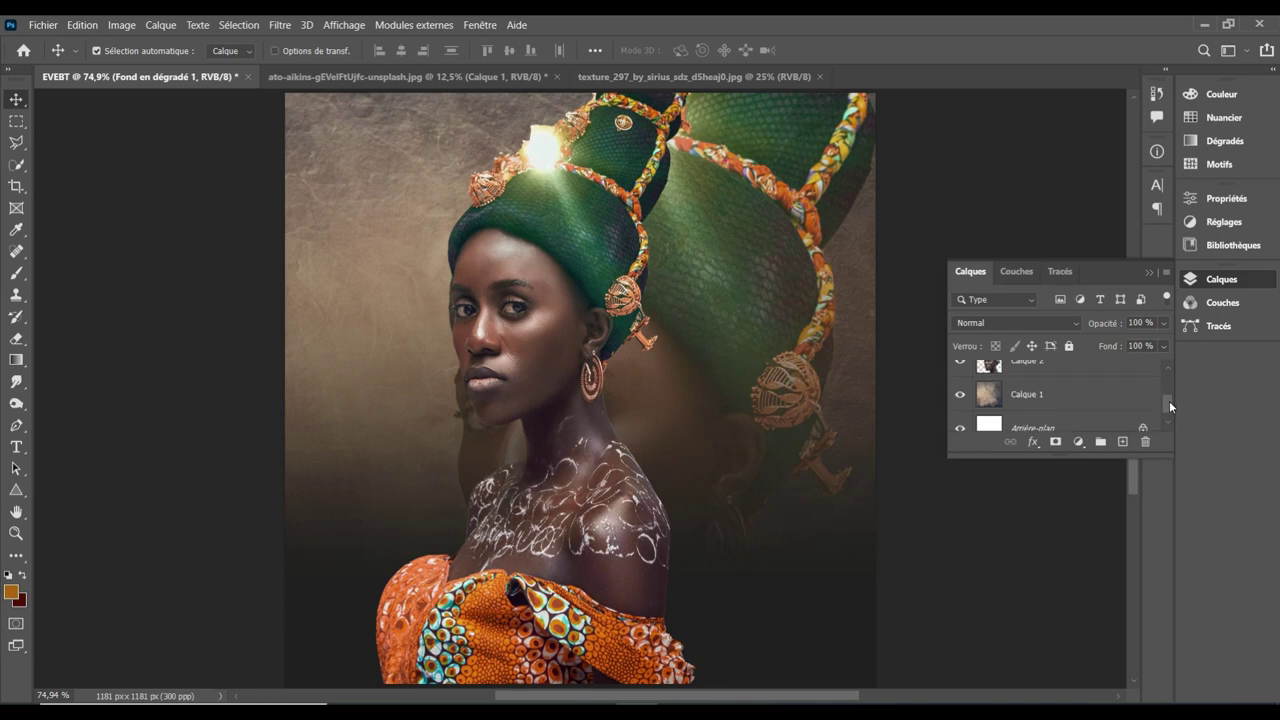
left_click(1090, 375)
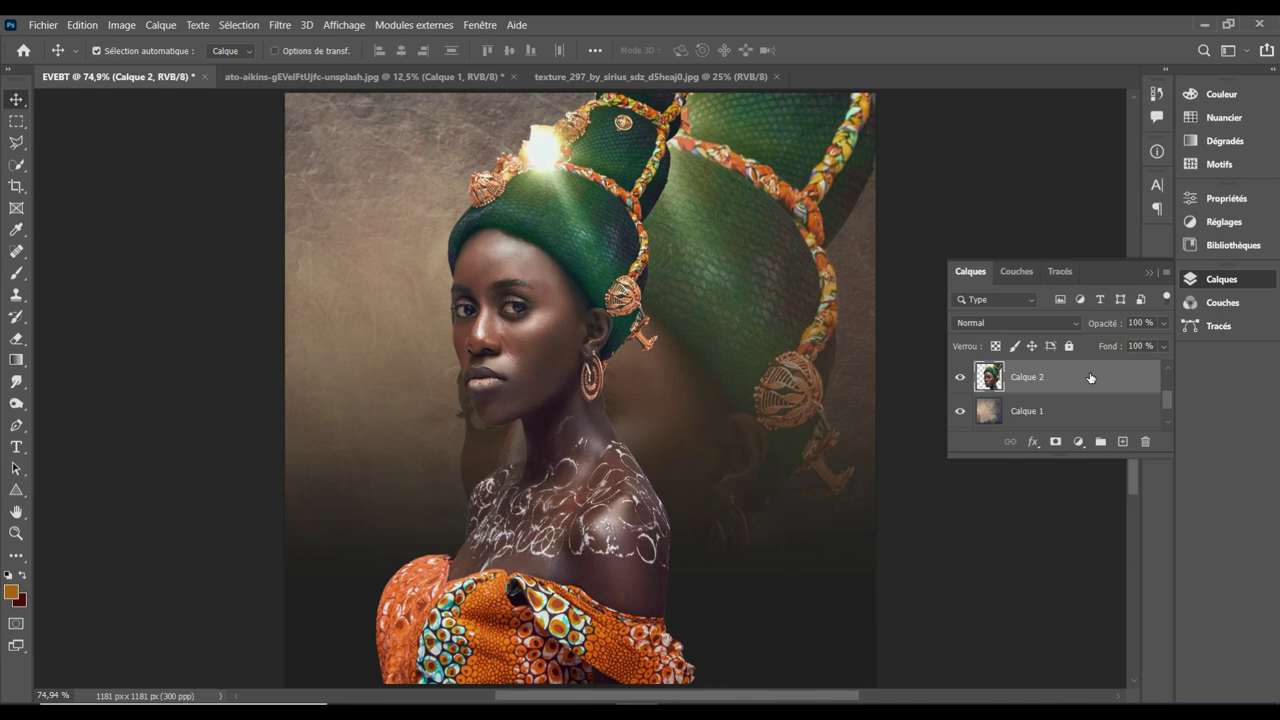
Move the large Calque 2 portrait right and up, and set its blend mode to Incrustation
key("ctrl+t")
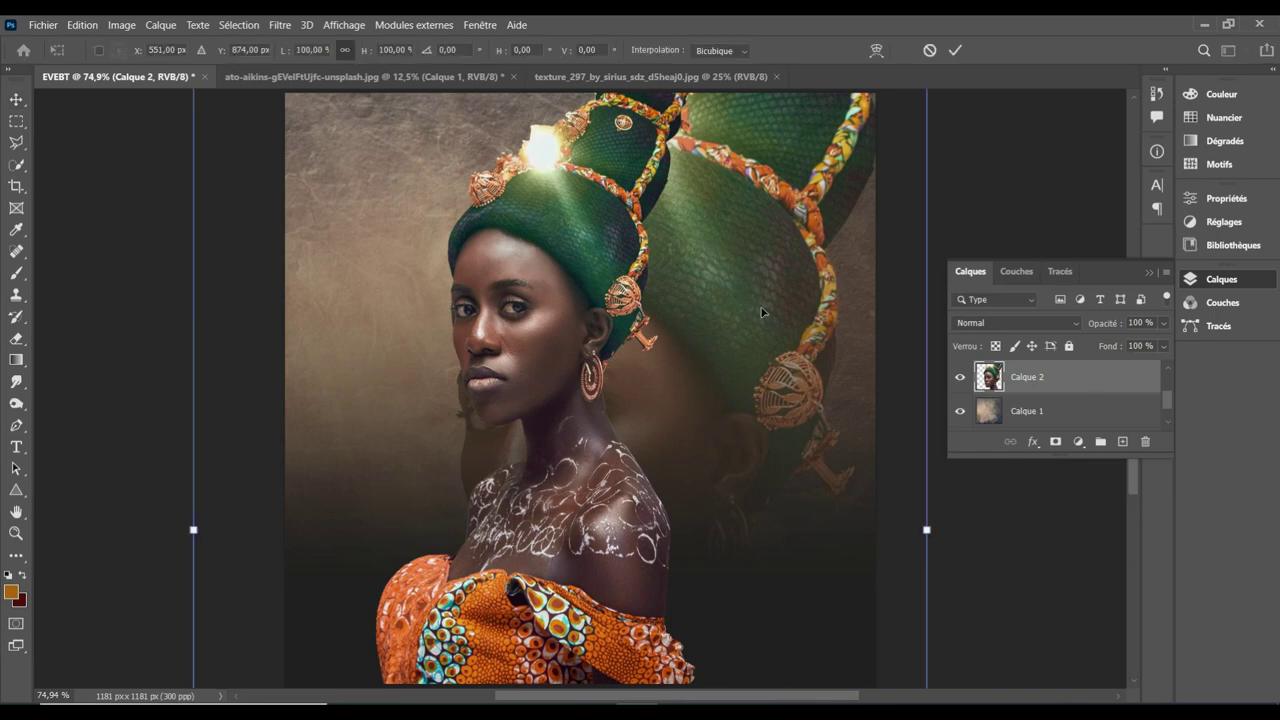
mouse_move(761, 312)
left_mouse_down()
mouse_move(891, 274)
mouse_move(881, 254)
left_mouse_up()
key("Return")
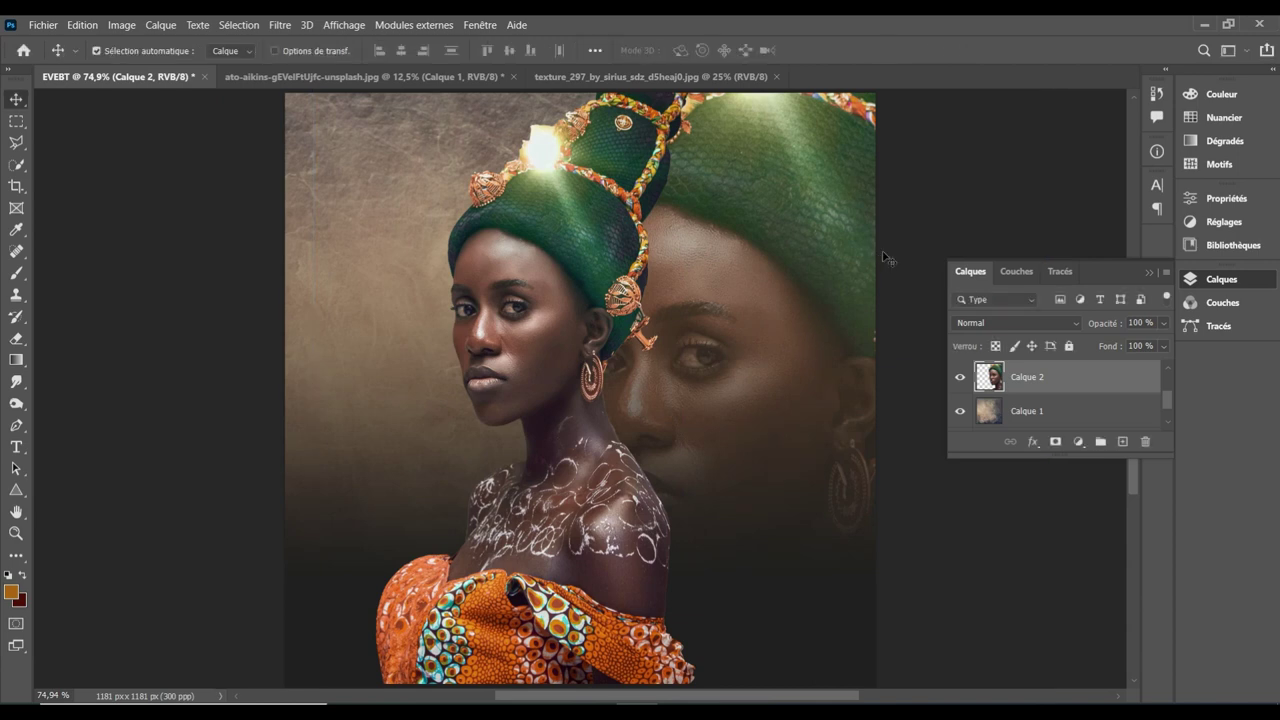
left_click(1045, 324)
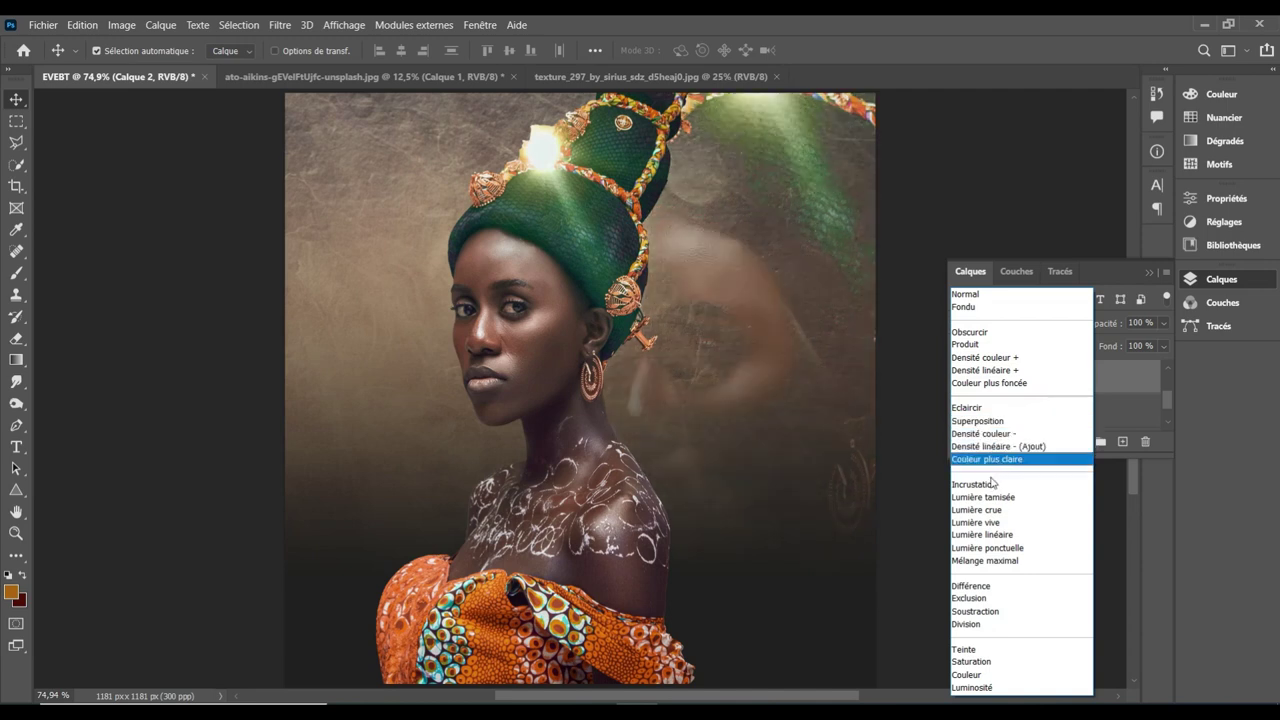
left_click(990, 486)
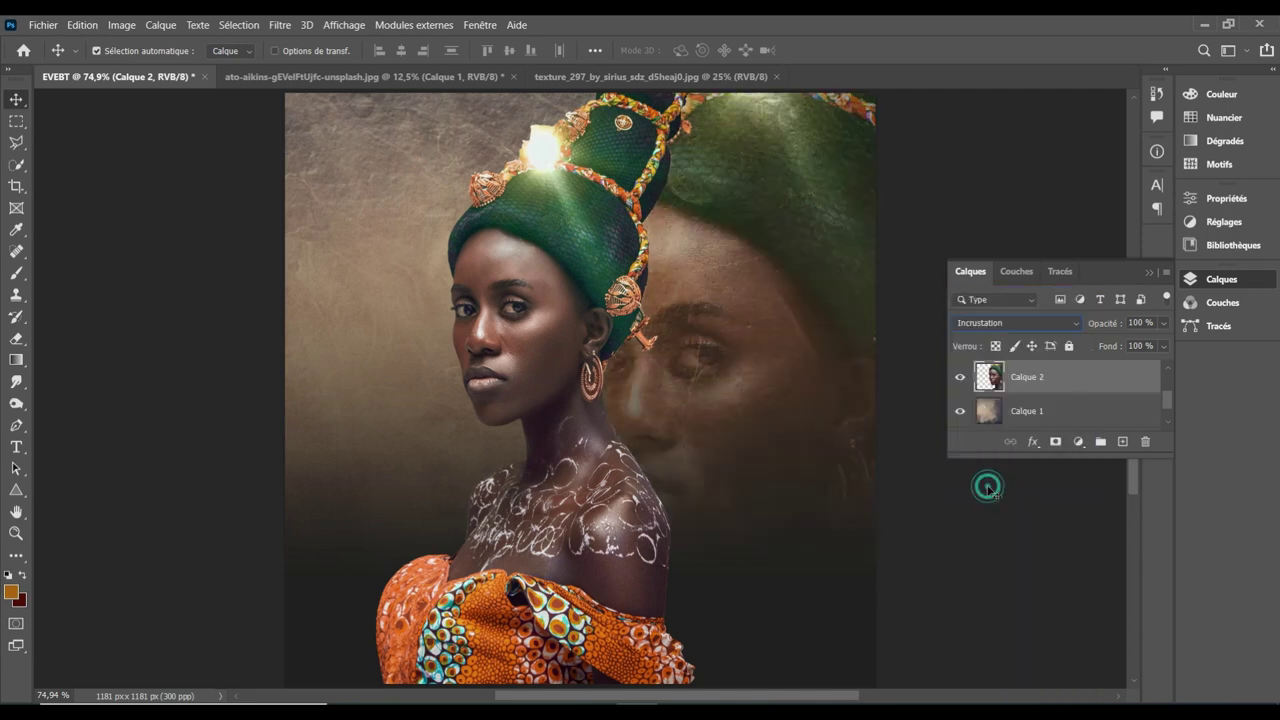
left_click(120, 25)
Open Brightness/Contrast and cancel it, then bring up Hue/Saturation for the background portrait
left_click(155, 65)
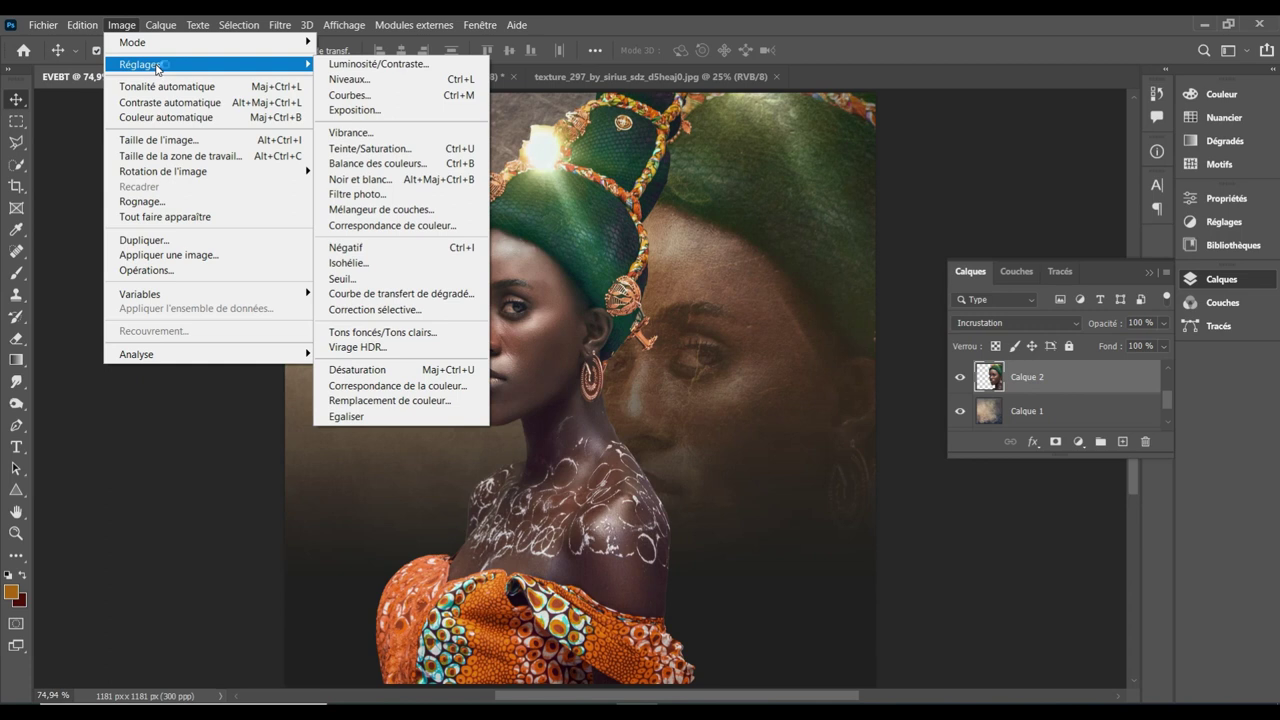
left_click(349, 66)
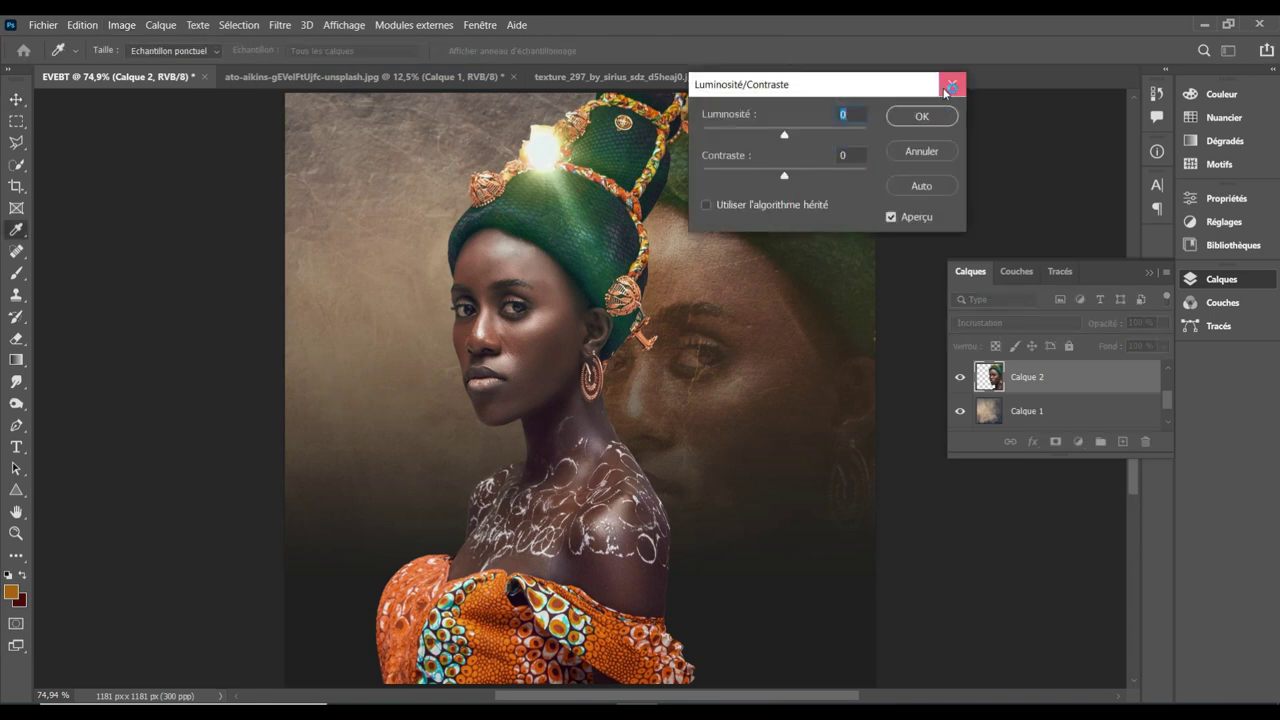
key("Escape")
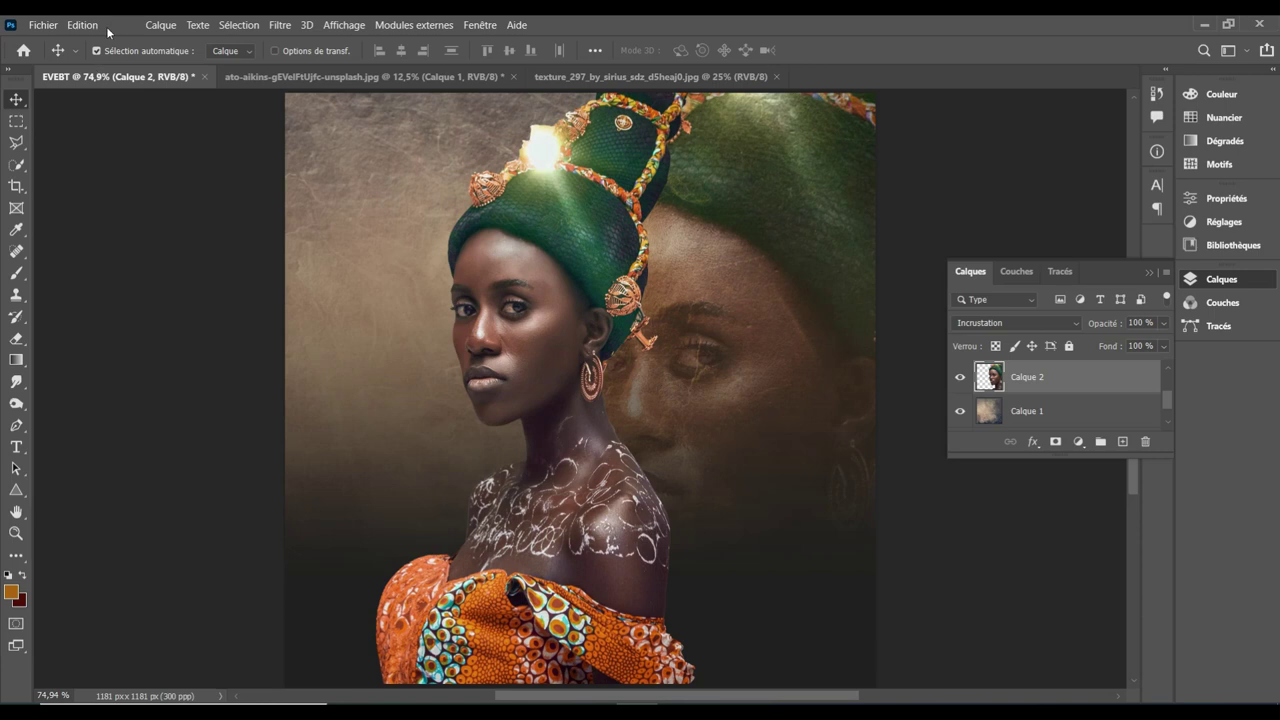
left_click(121, 25)
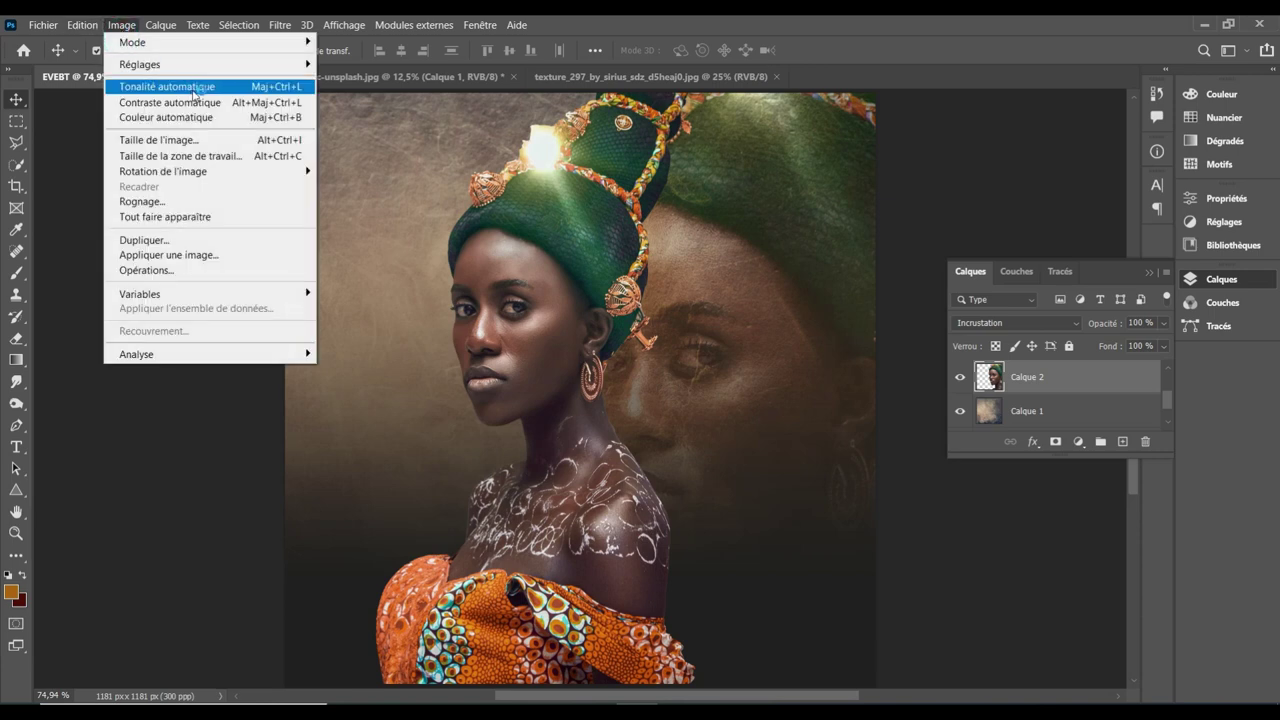
mouse_move(140, 64)
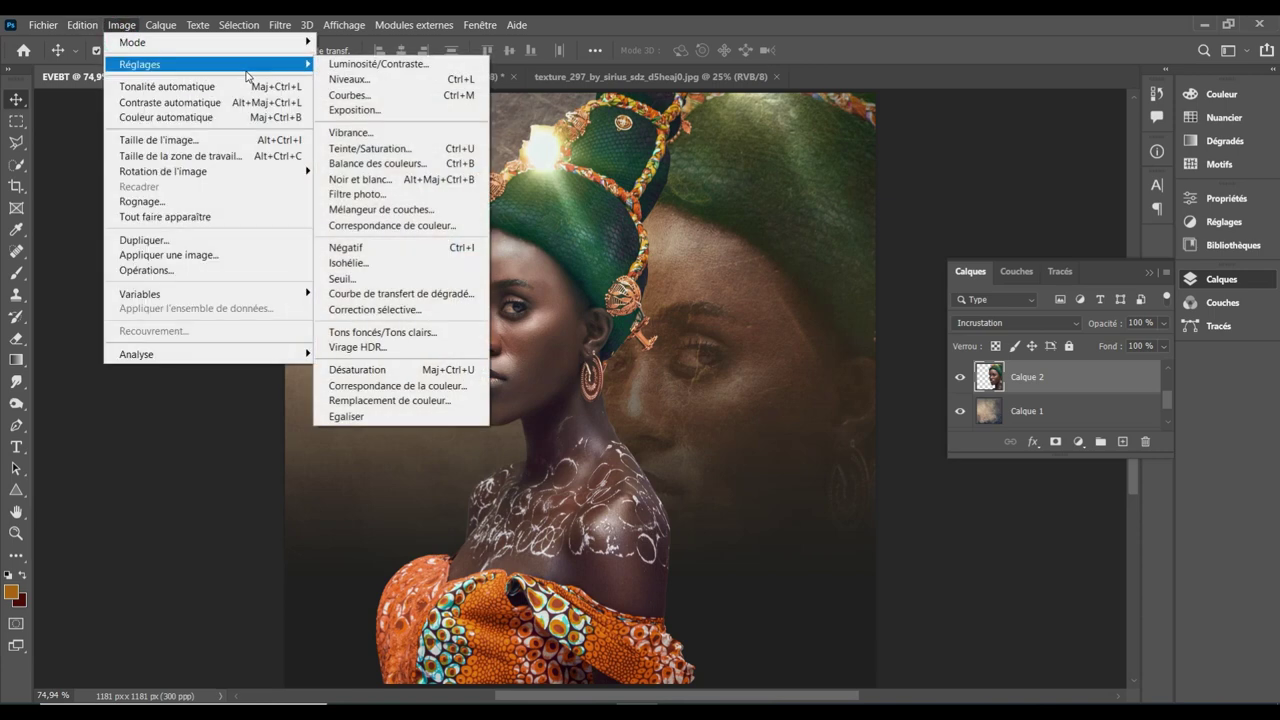
left_click(464, 149)
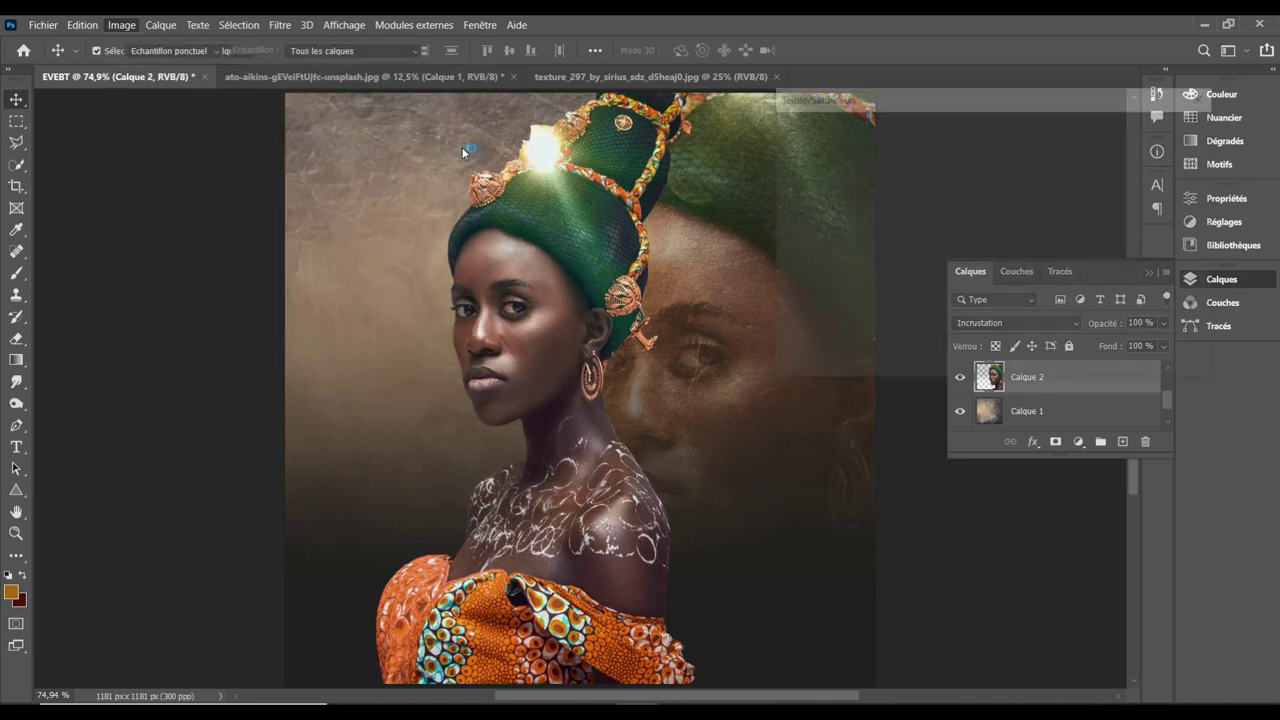
Apply Hue/Saturation to the texture layer: hue −12, saturation −59, lightness +37
left_click(789, 328)
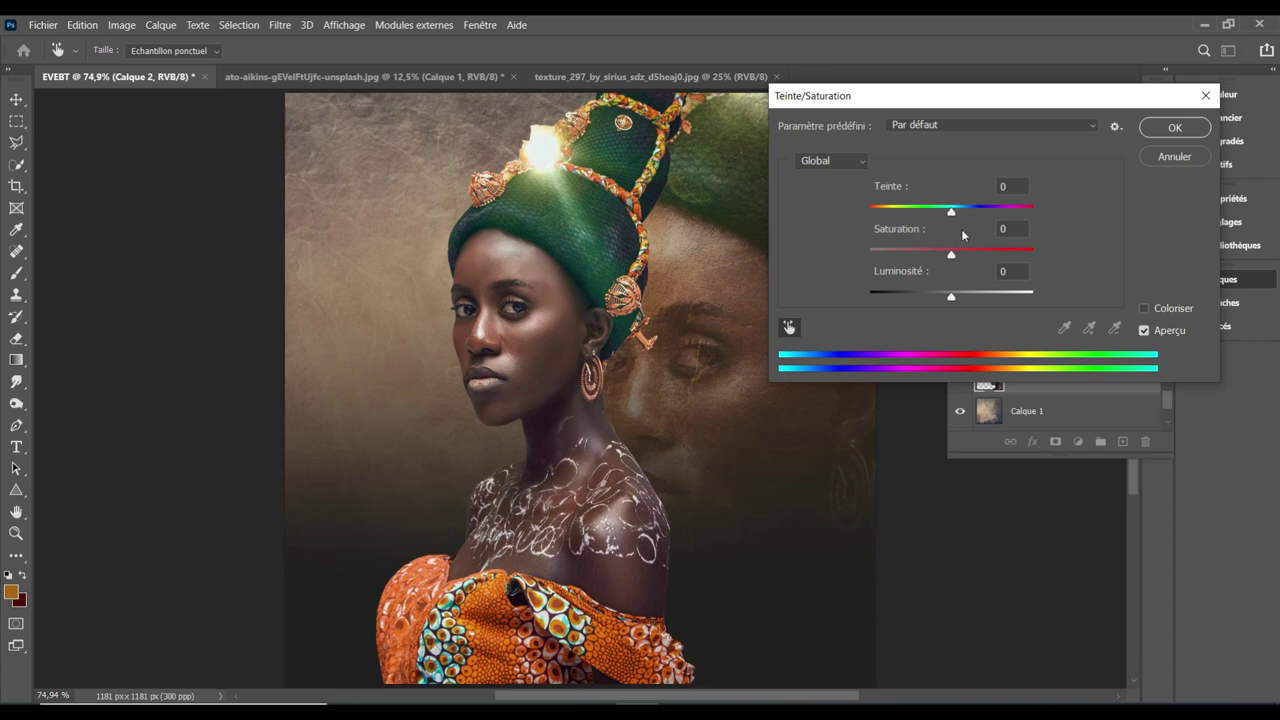
left_click_drag(951, 211, 941, 211)
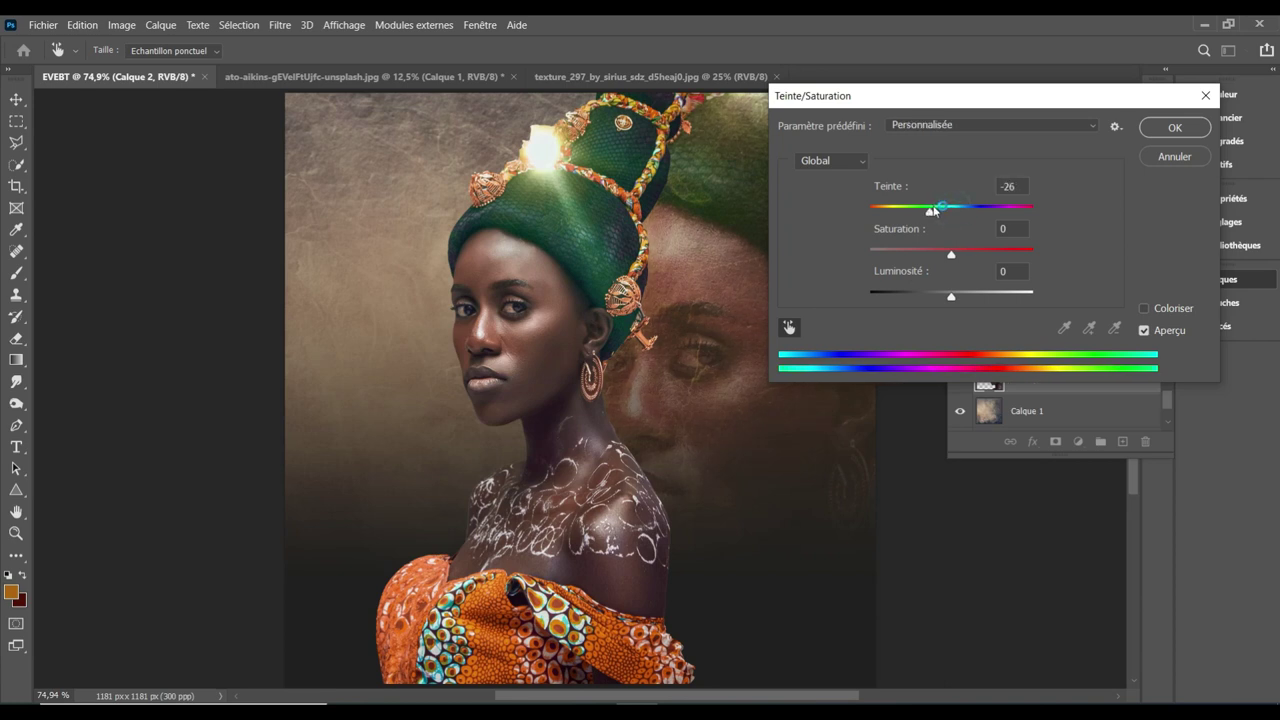
left_click_drag(952, 296, 983, 314)
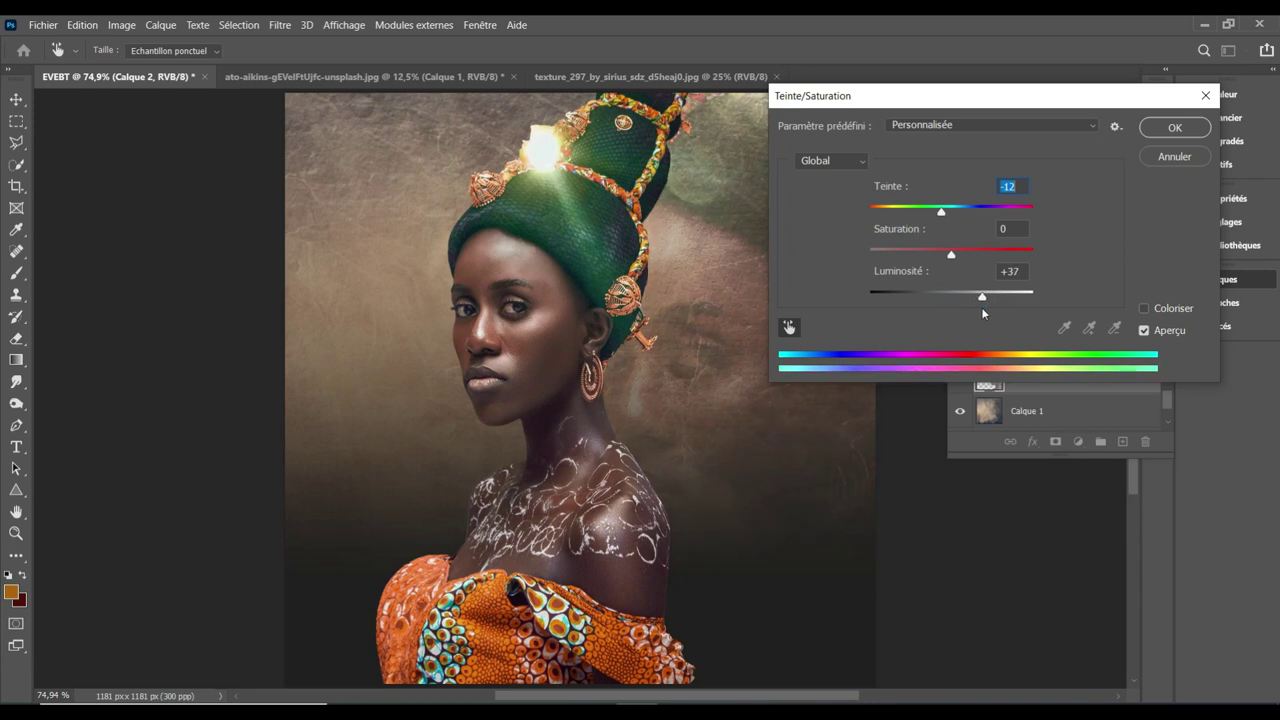
left_click_drag(952, 262, 903, 256)
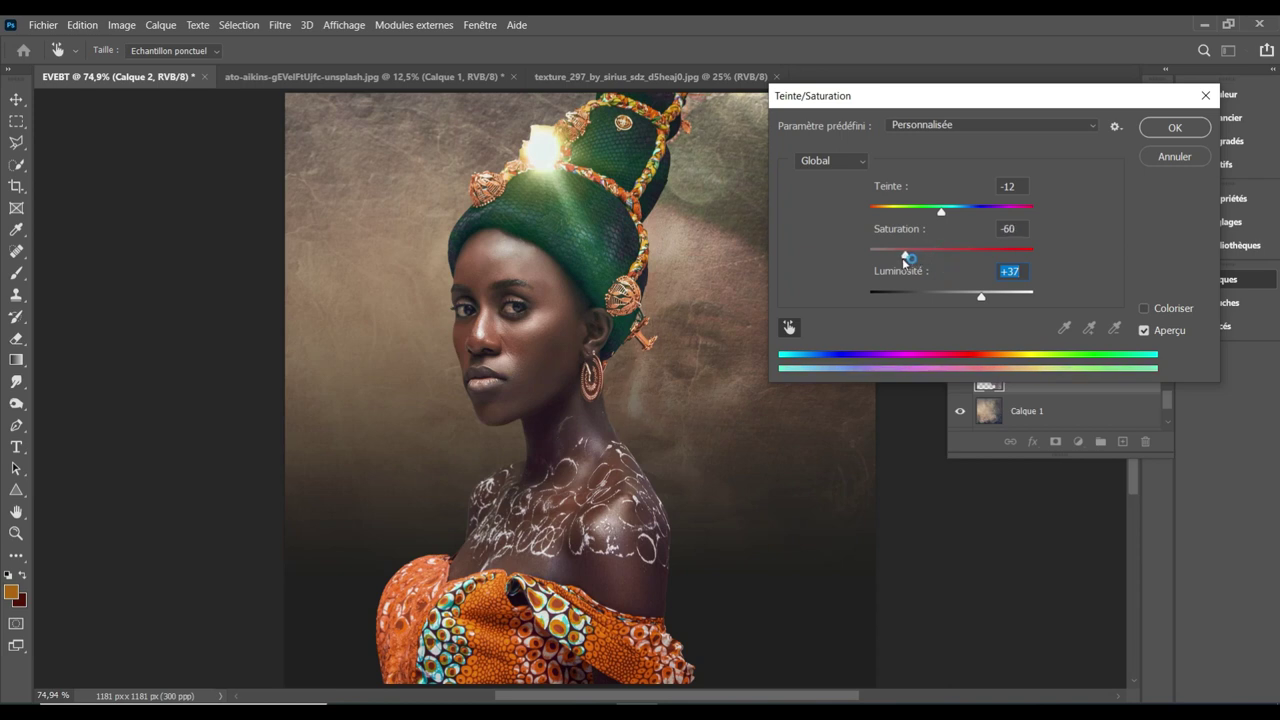
left_click(1159, 128)
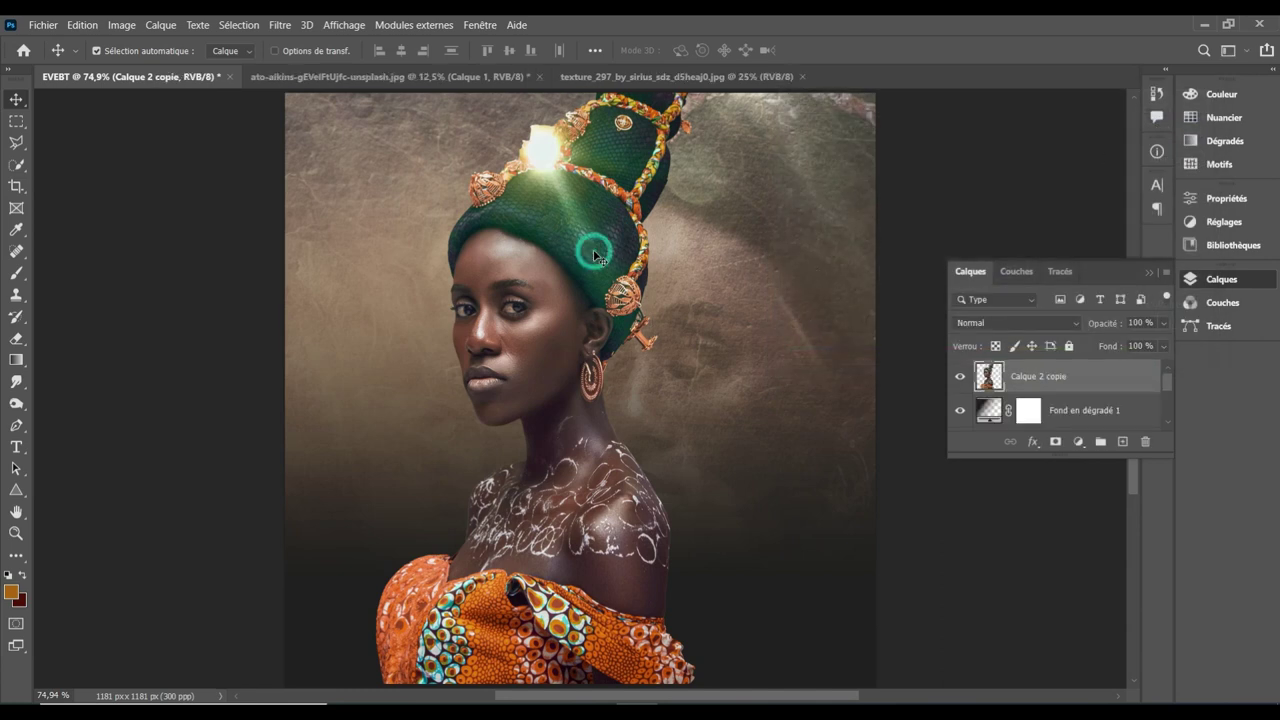
Scale the front portrait to 72.47%, raise it slightly, and commit the transform
left_click_drag(593, 249, 621, 247)
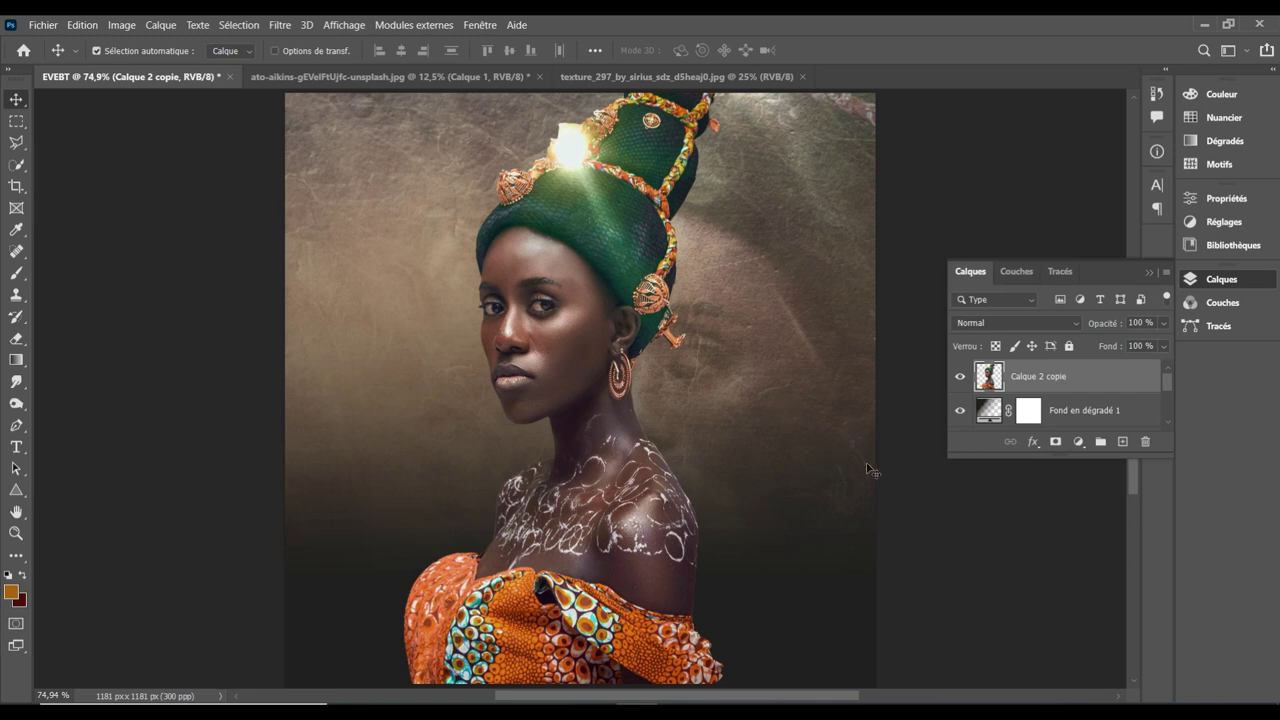
key("ctrl+t")
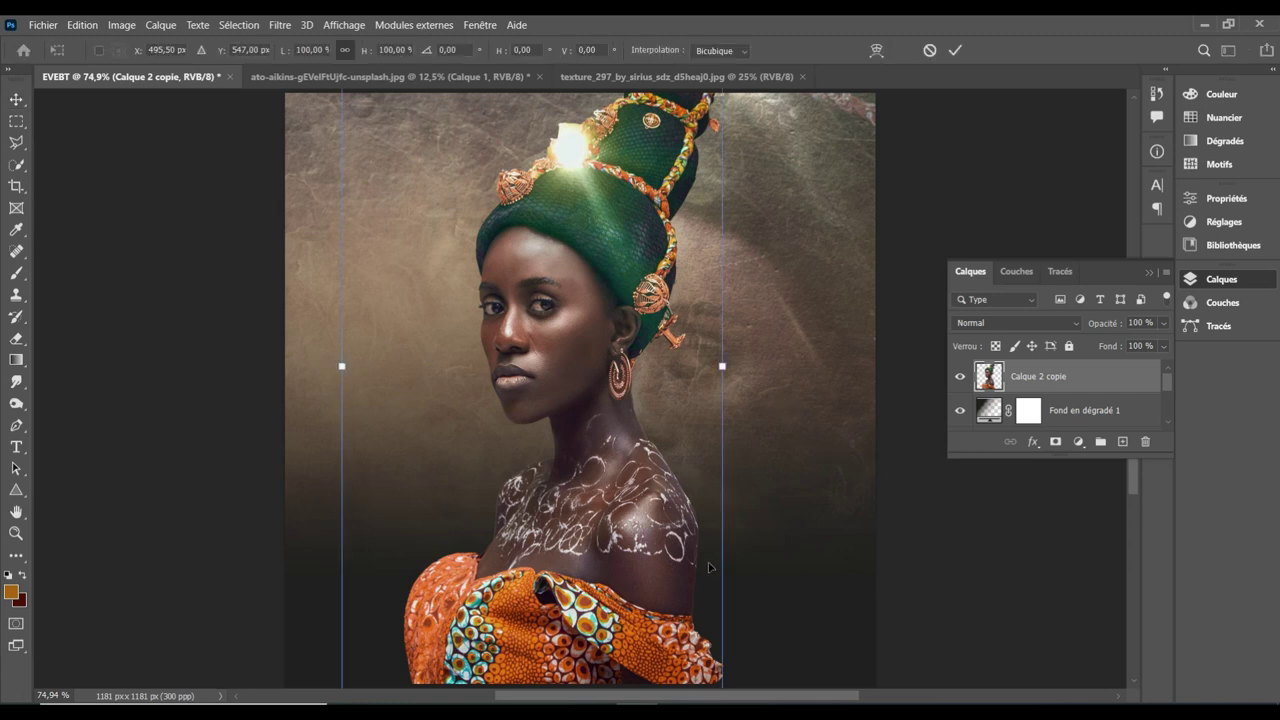
key("ctrl+minus")
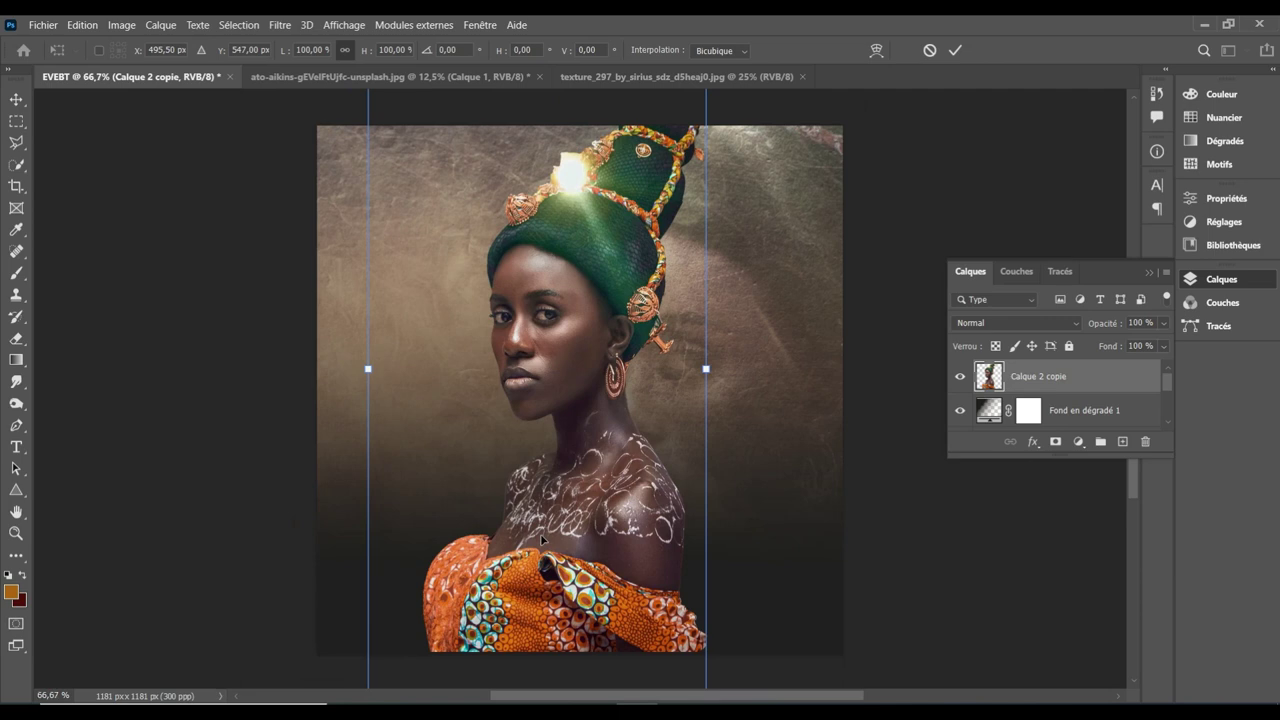
key("ctrl+minus")
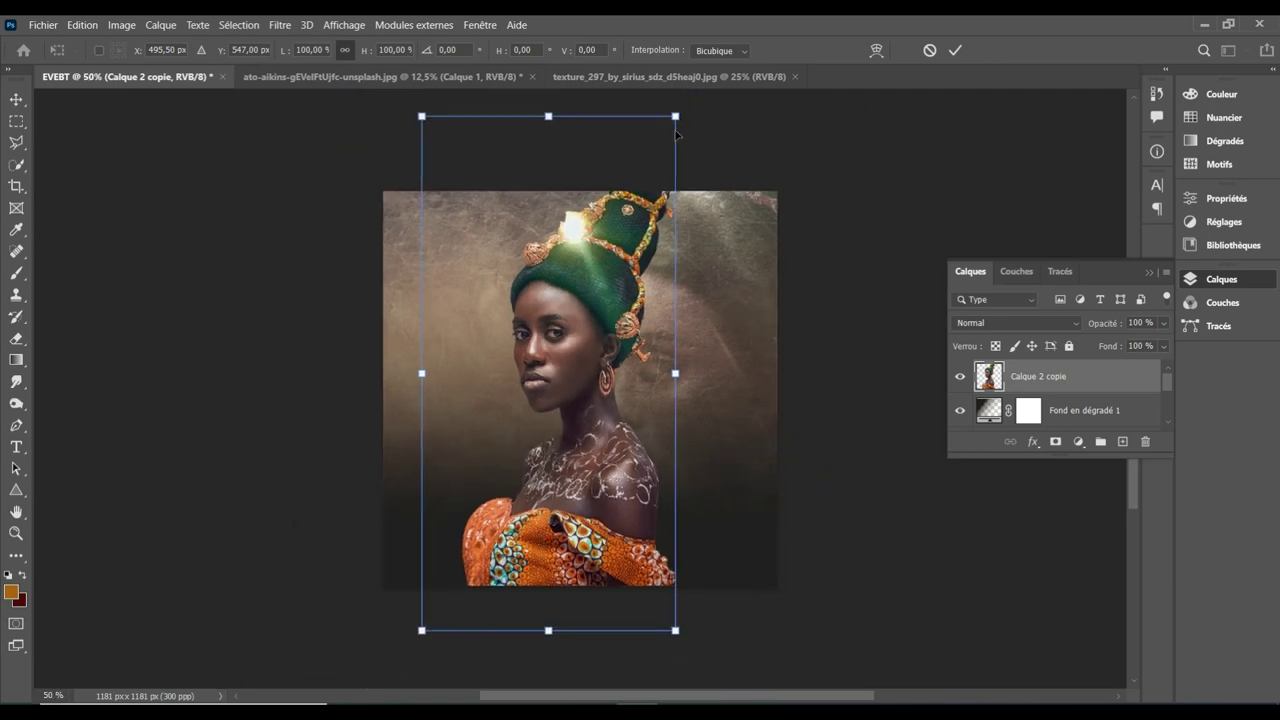
left_click_drag(676, 117, 657, 155)
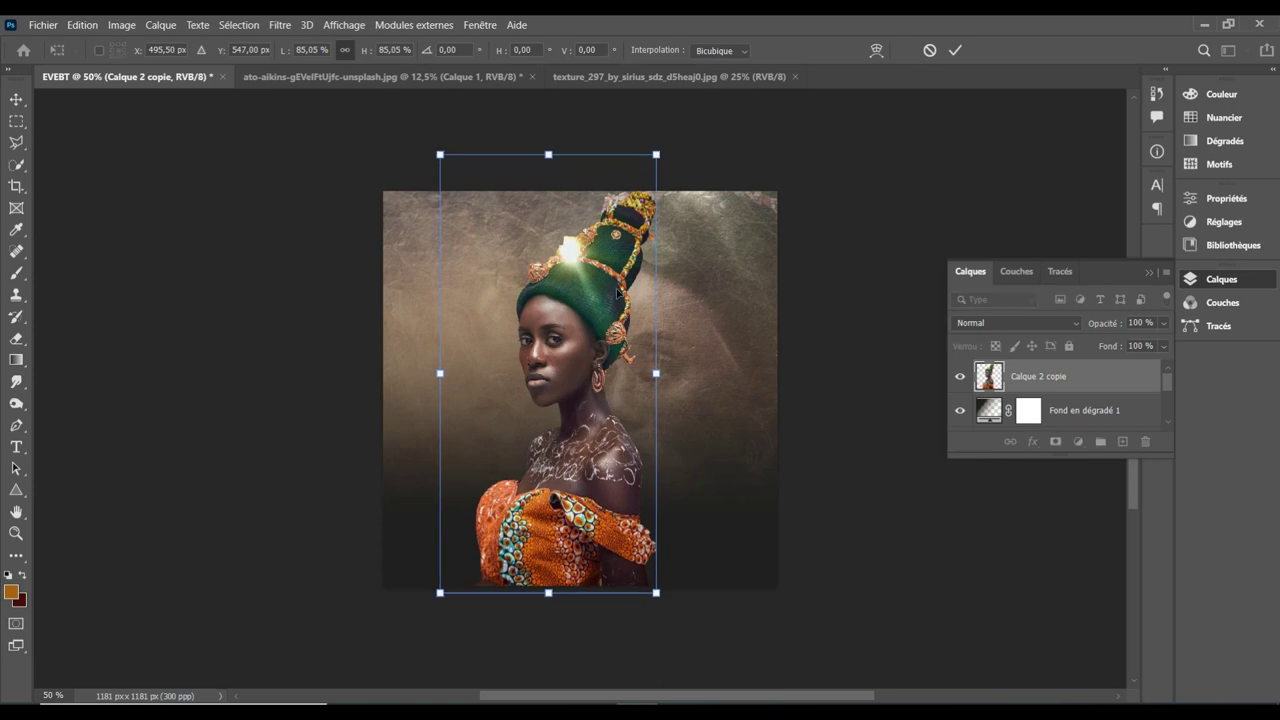
left_click_drag(617, 292, 647, 244)
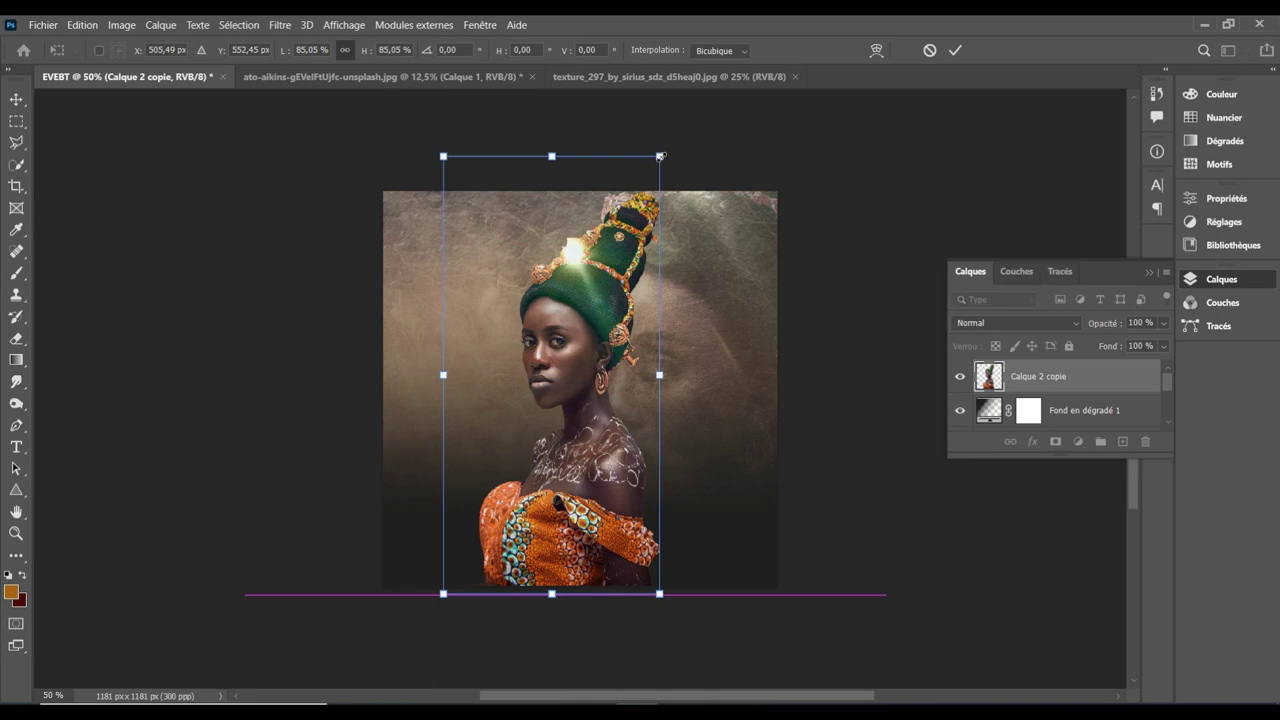
left_click_drag(660, 156, 657, 195)
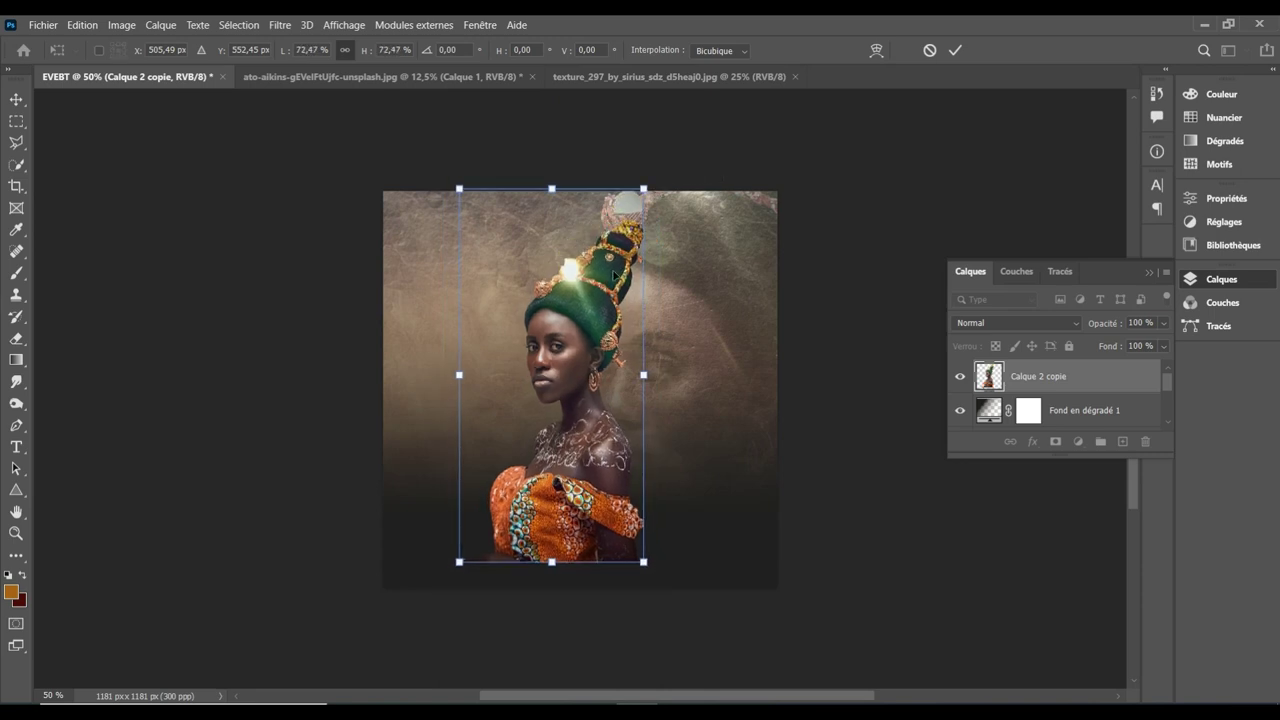
left_click_drag(591, 311, 601, 276)
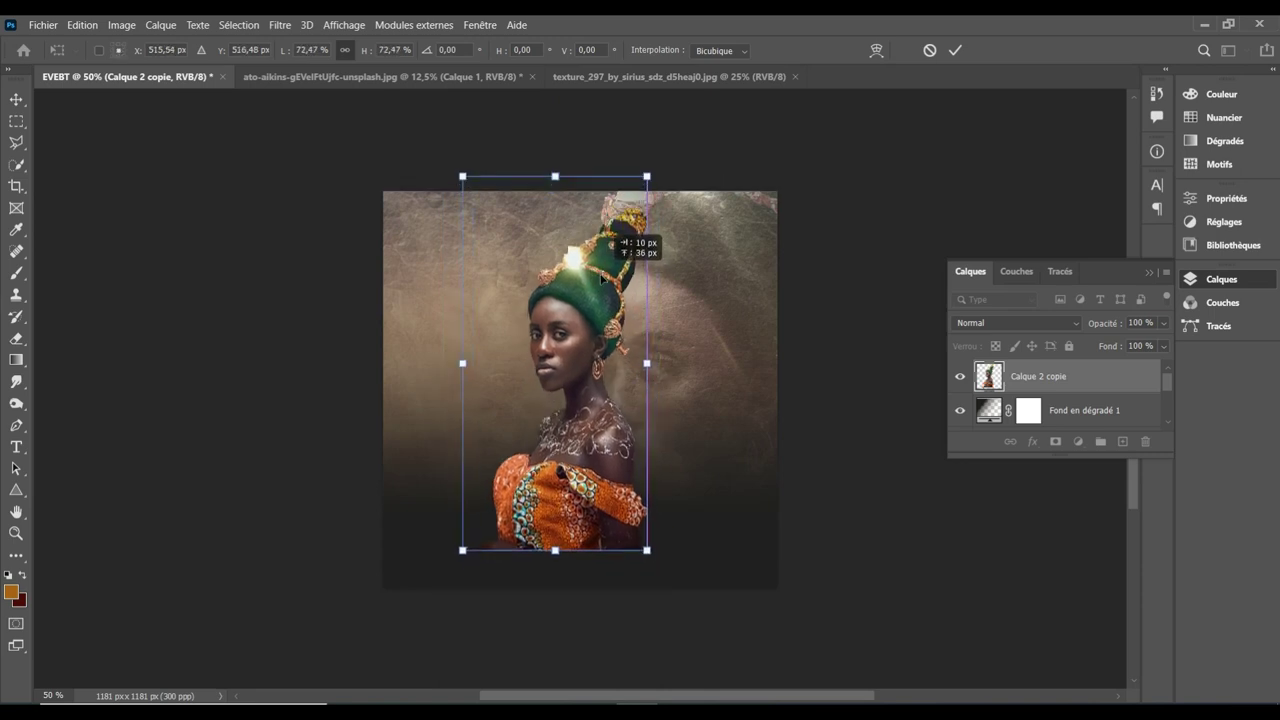
key("Return")
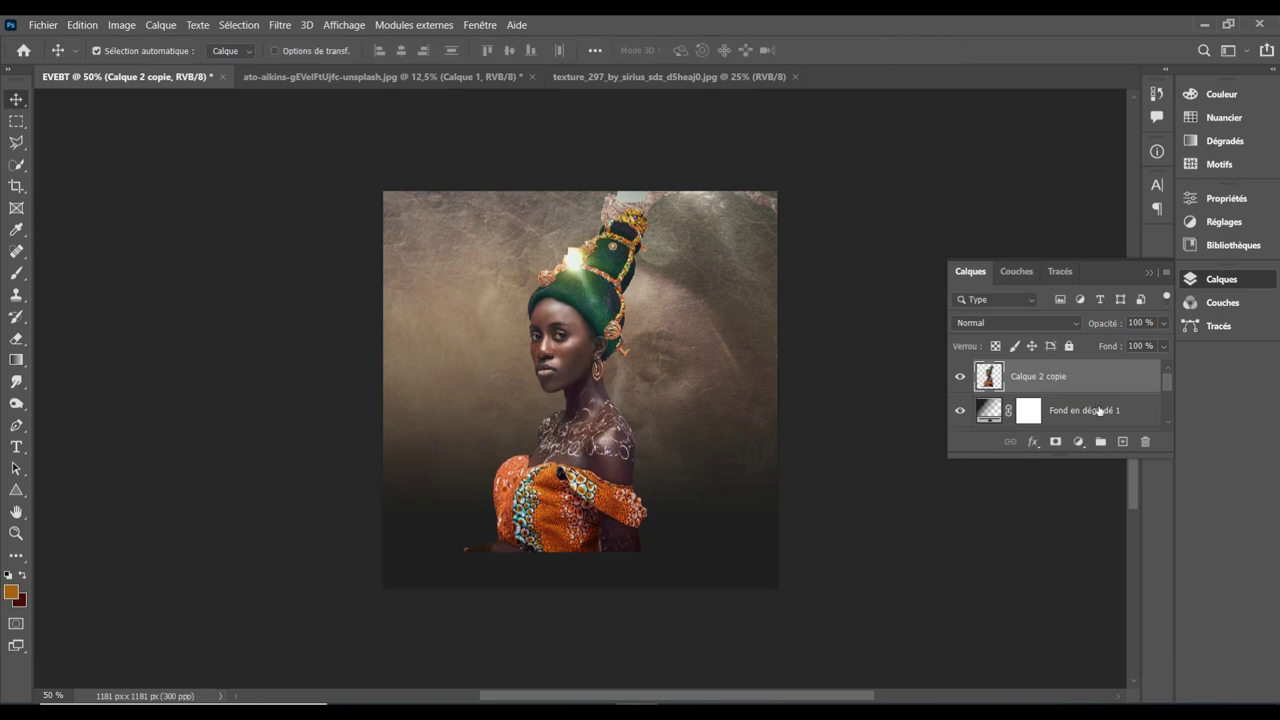
Add a white layer mask to Calque 2 copie, testing and undoing two gradient fades
left_click(1057, 441)
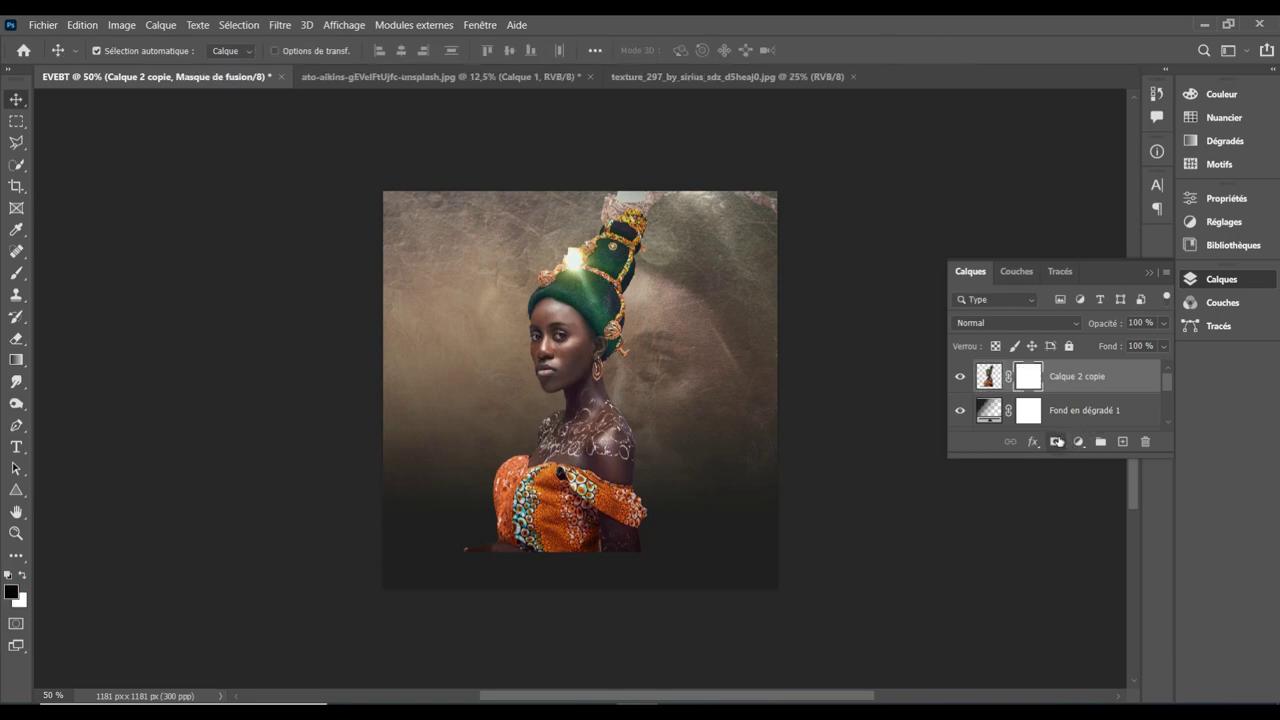
left_click(18, 361)
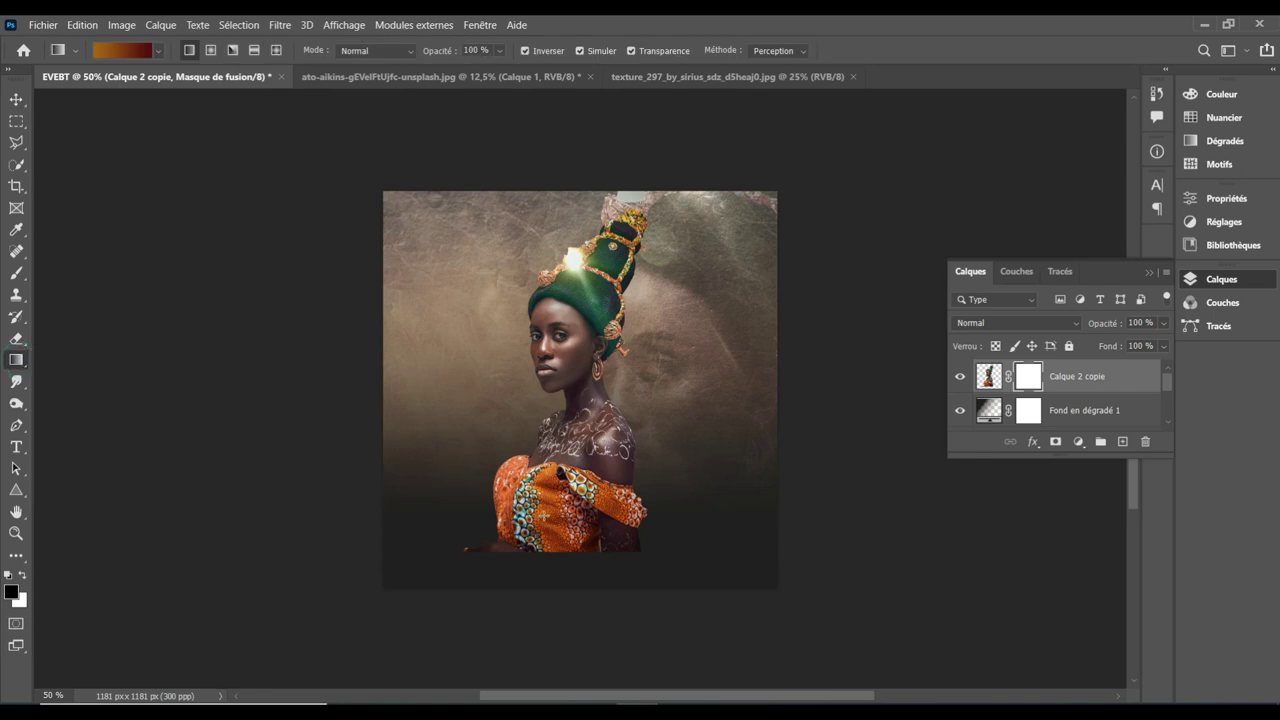
left_click_drag(544, 454, 560, 512)
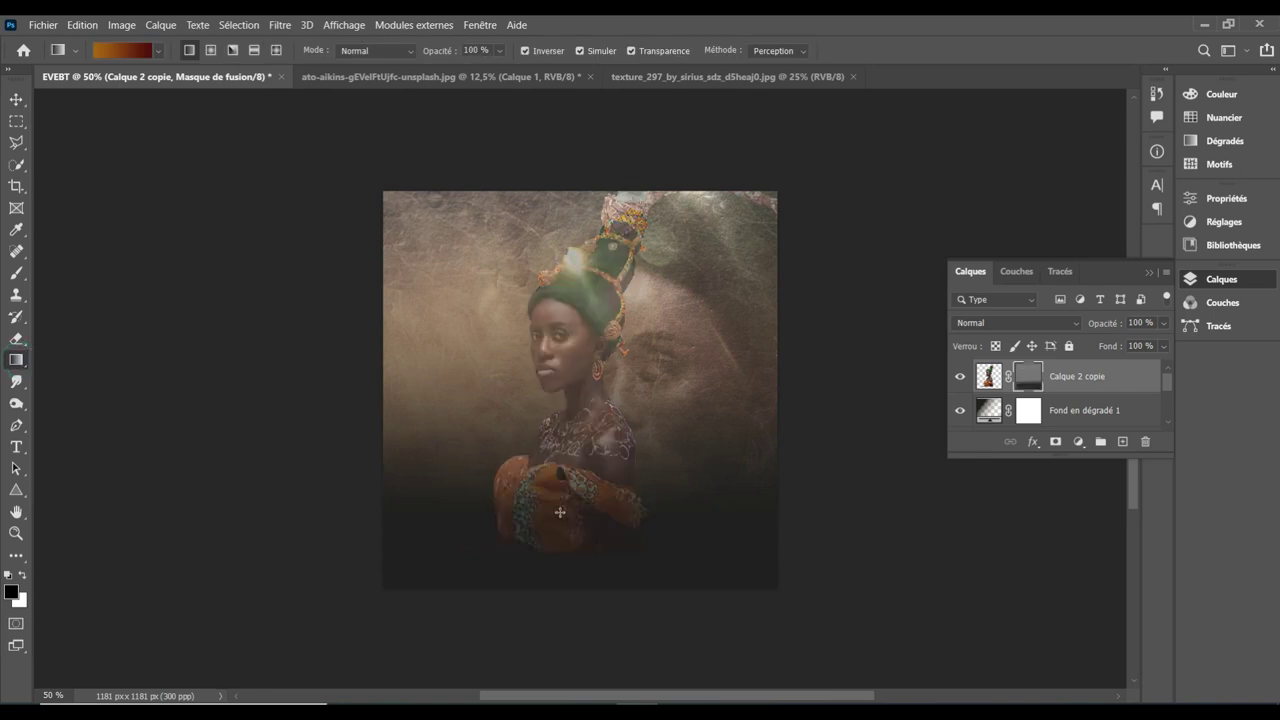
key("ctrl+z")
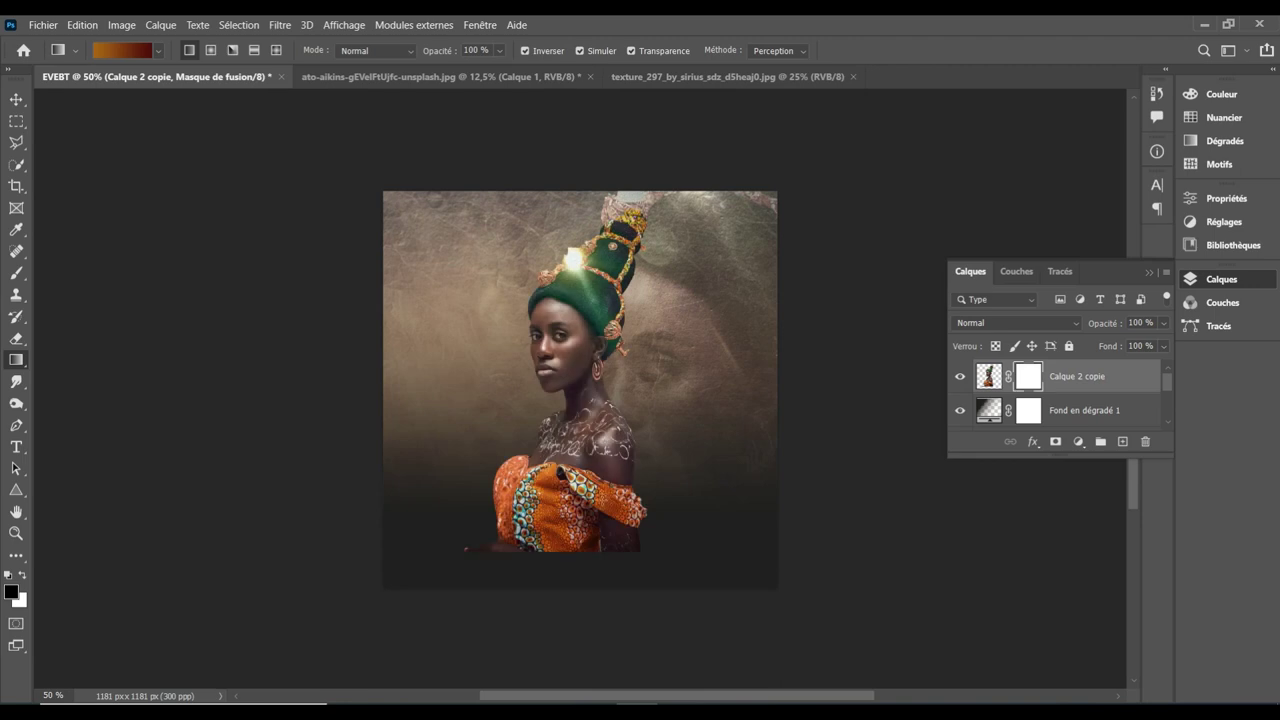
left_click_drag(568, 460, 565, 517)
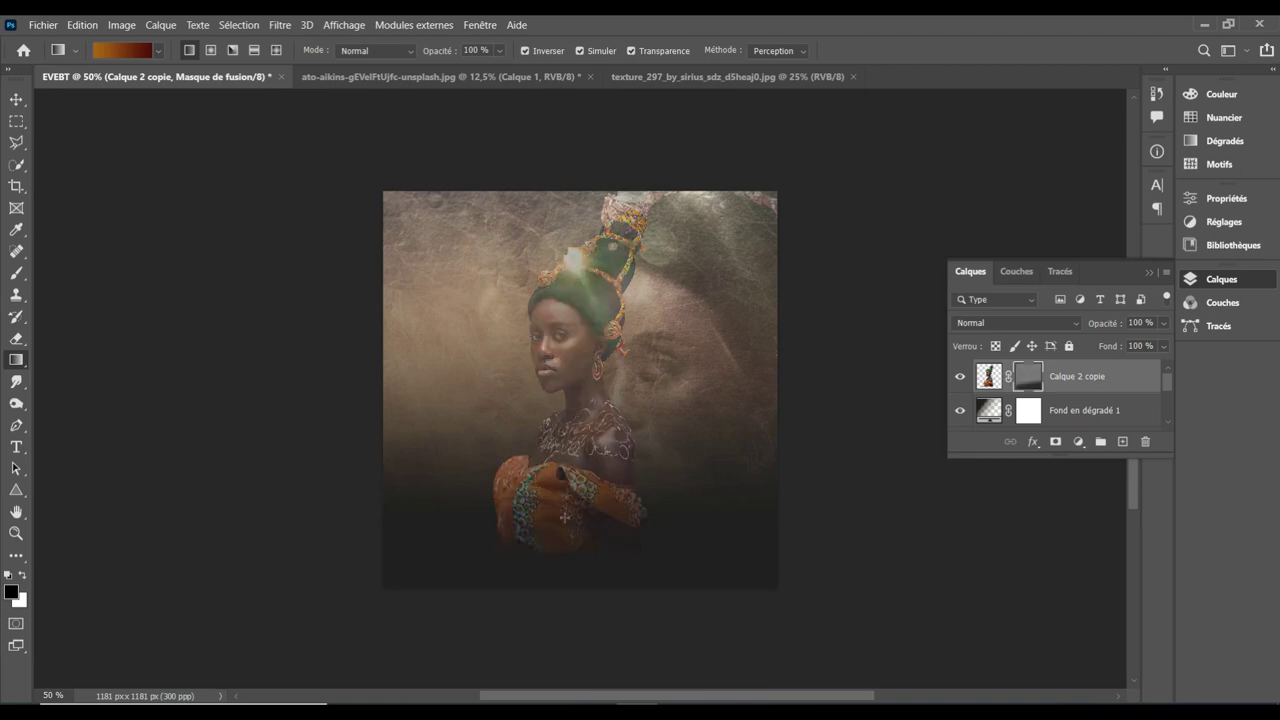
key("ctrl+z")
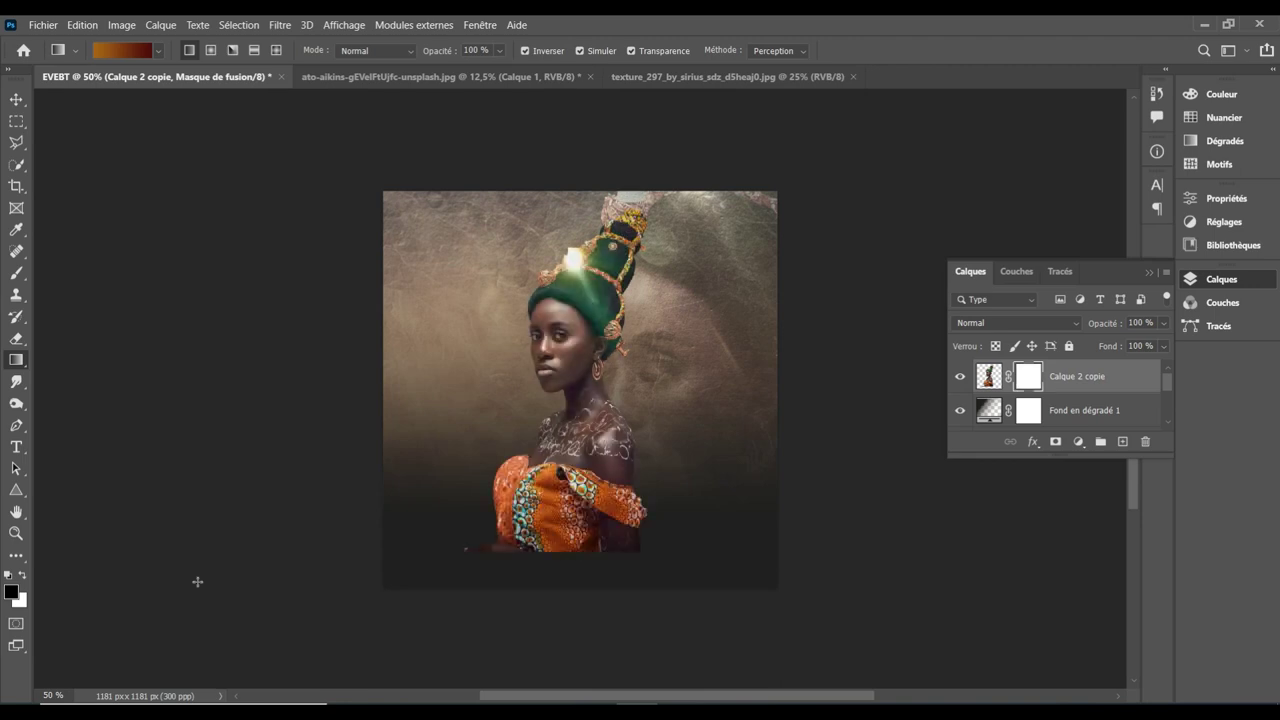
Set the gradient's right stop to near-black 020202 in the Gradient Editor
left_click(159, 51)
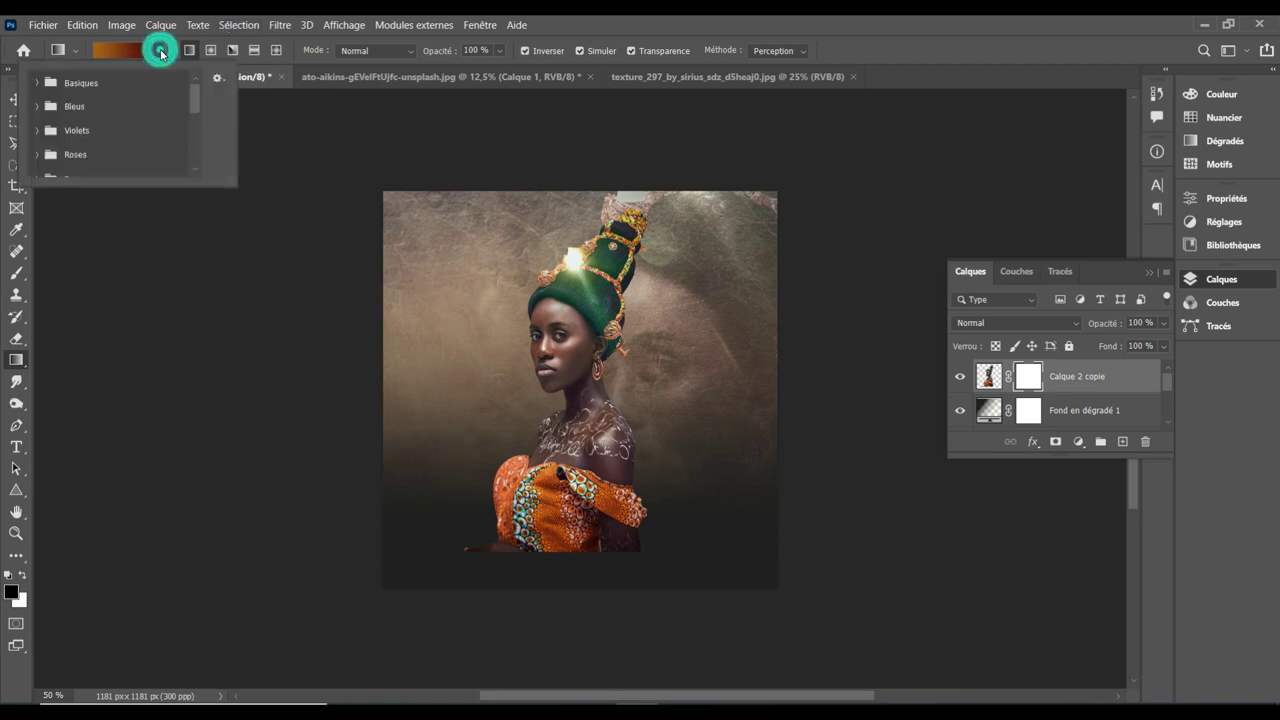
left_click(131, 57)
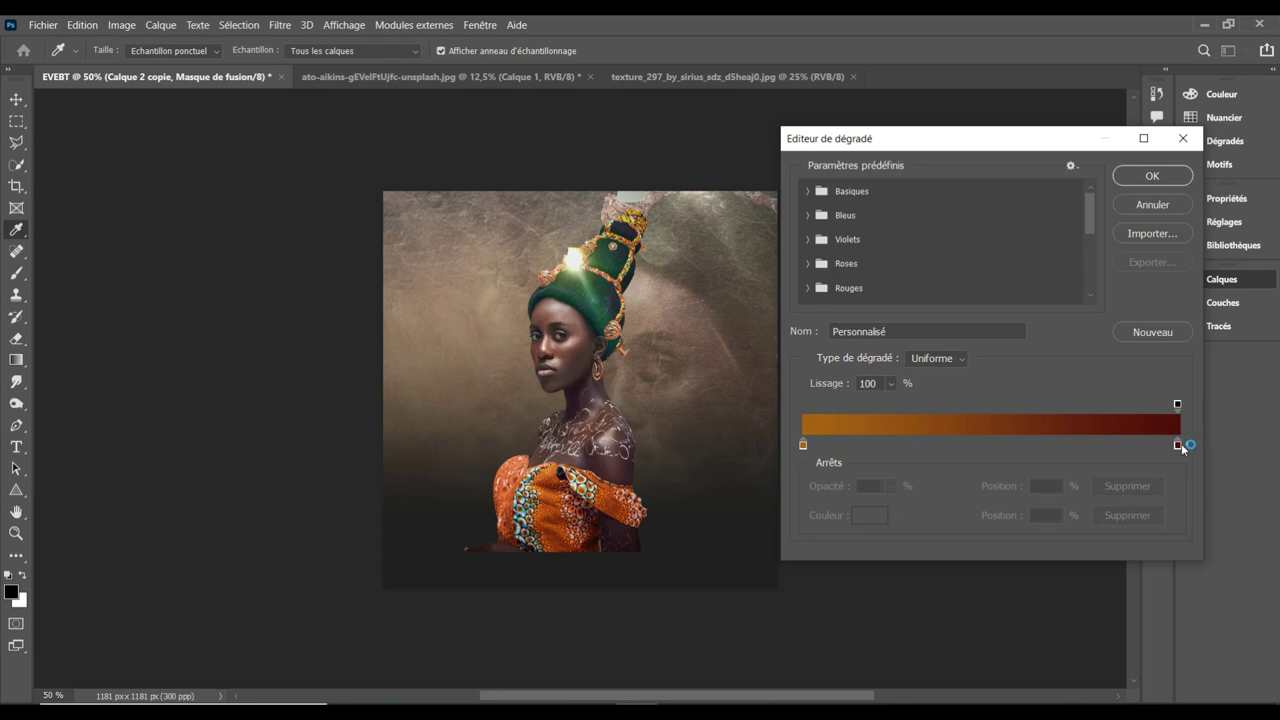
double_click(1178, 446)
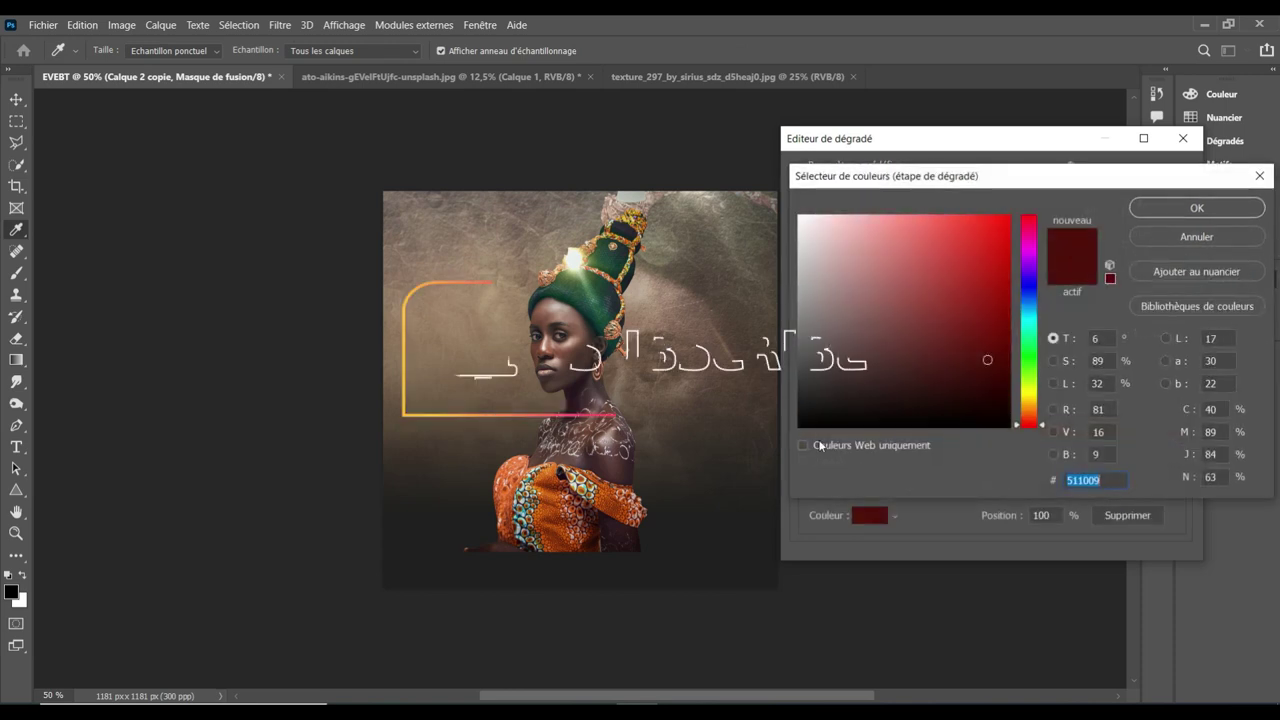
left_click(802, 425)
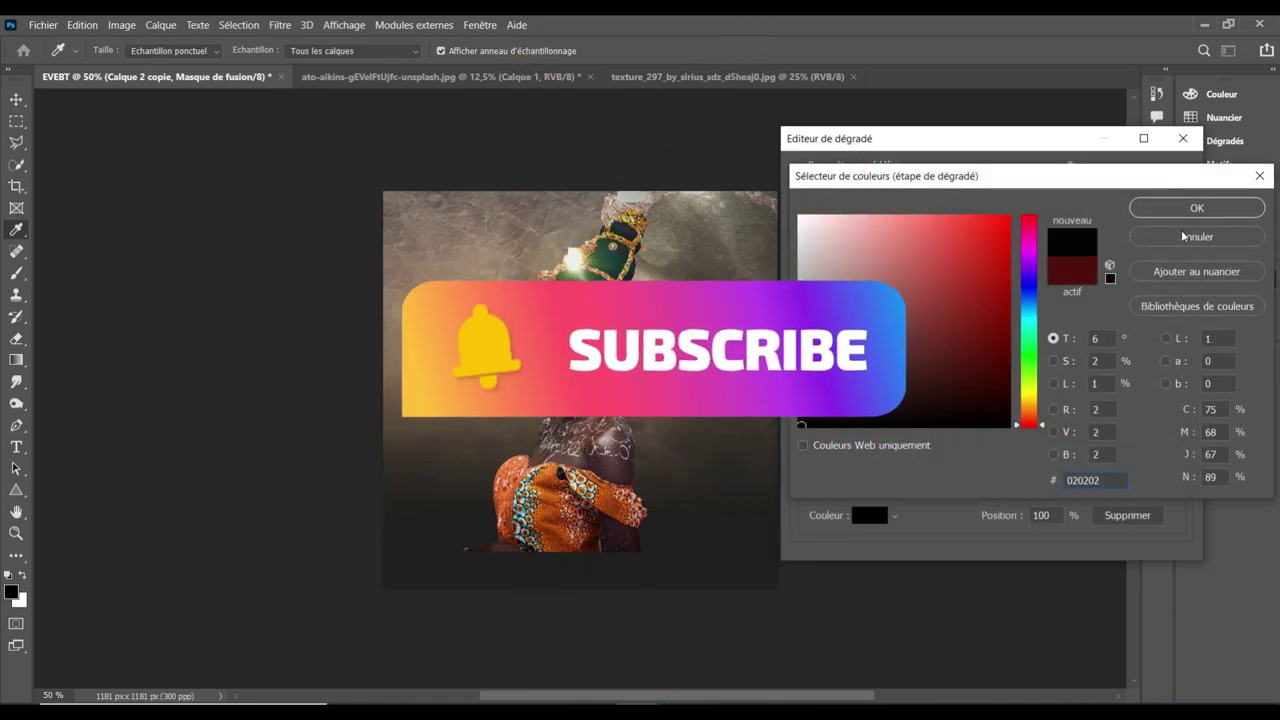
left_click(1152, 208)
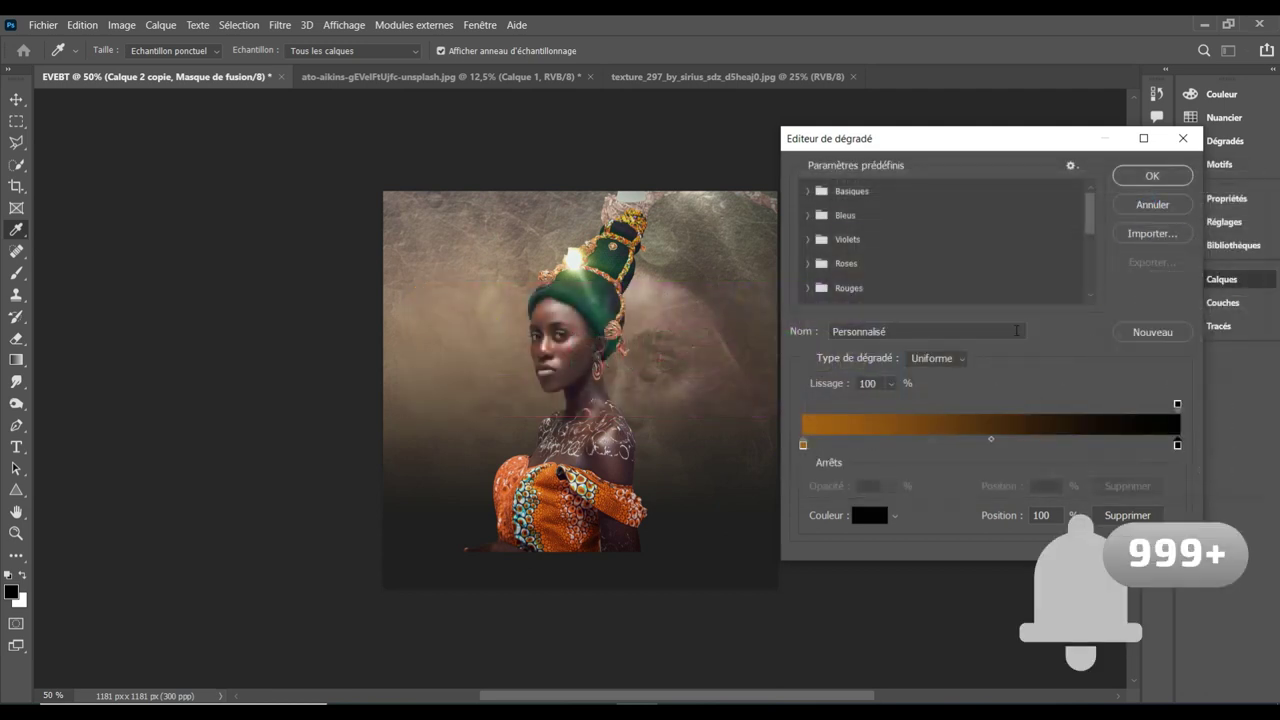
Change the left orange stop to white and confirm the white-to-black gradient
left_click(803, 444)
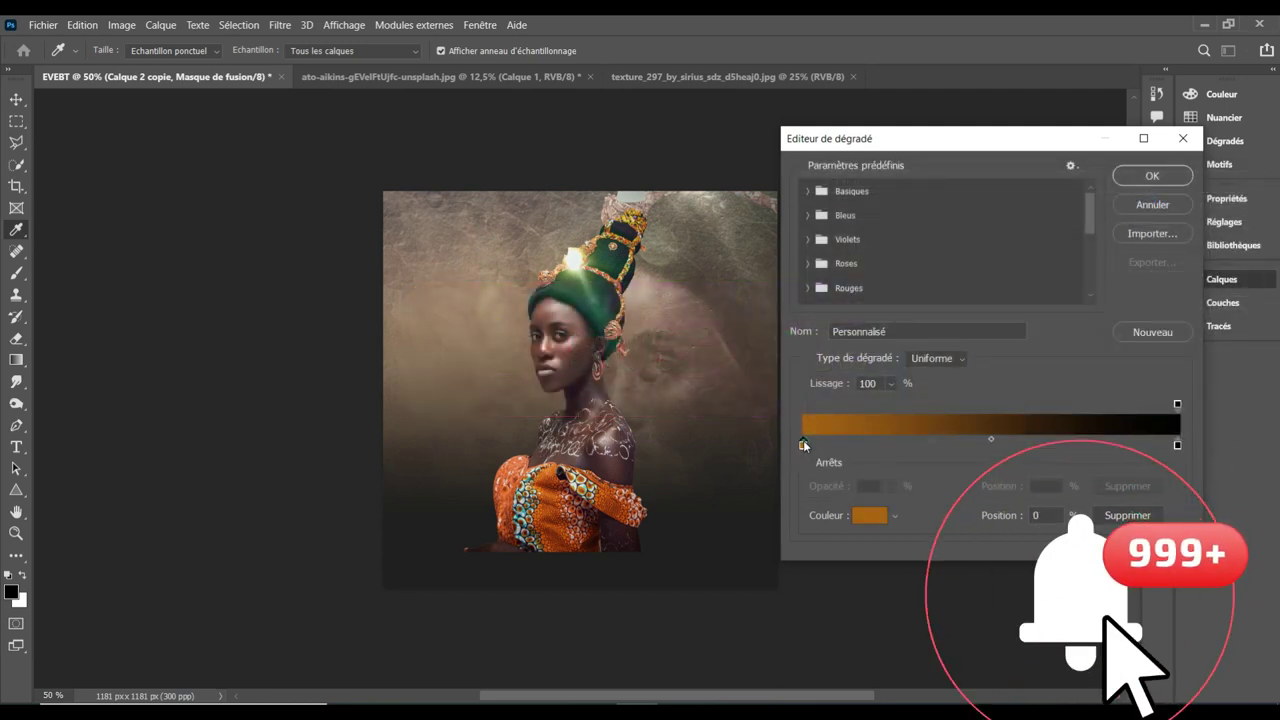
left_click(803, 446)
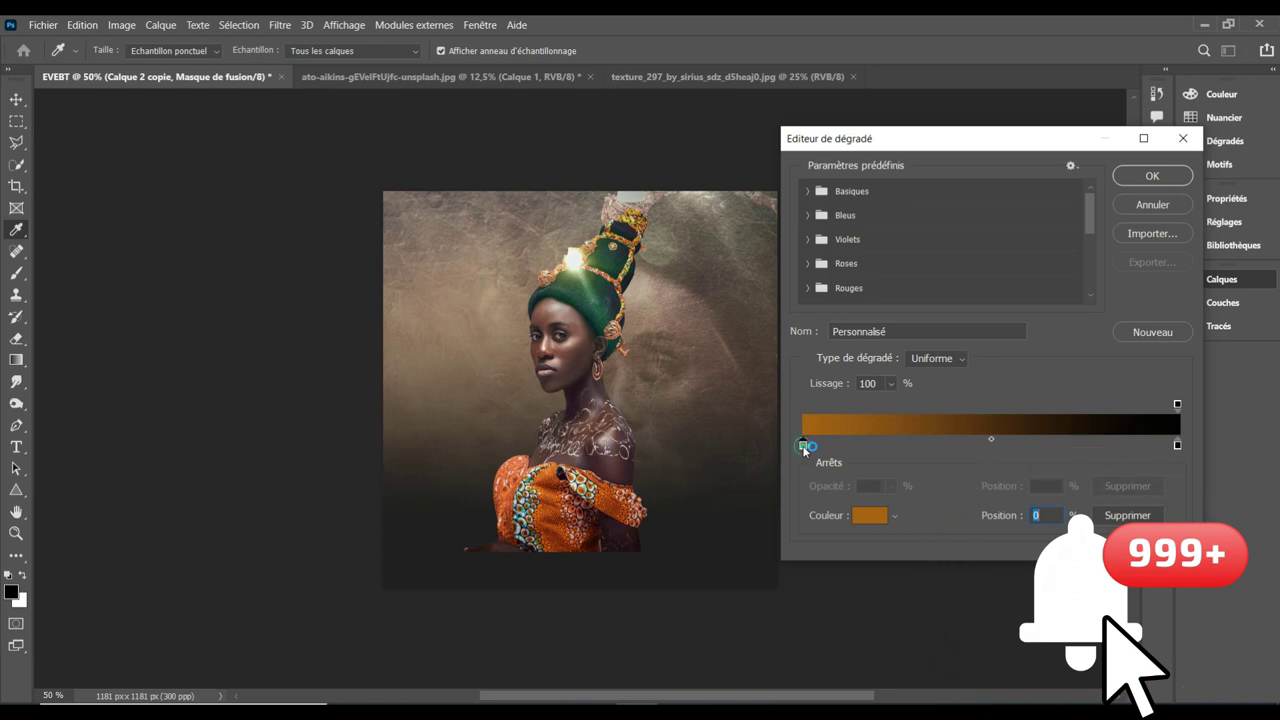
double_click(803, 446)
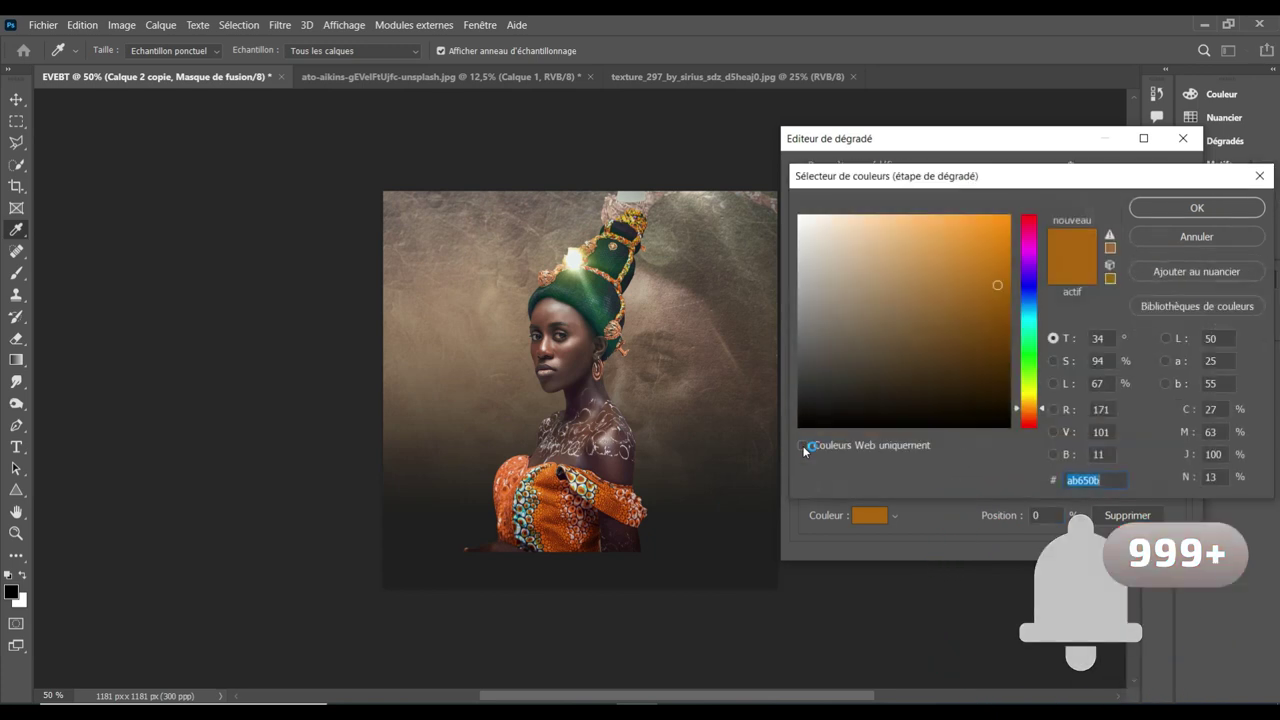
left_click(799, 216)
left_click(1151, 212)
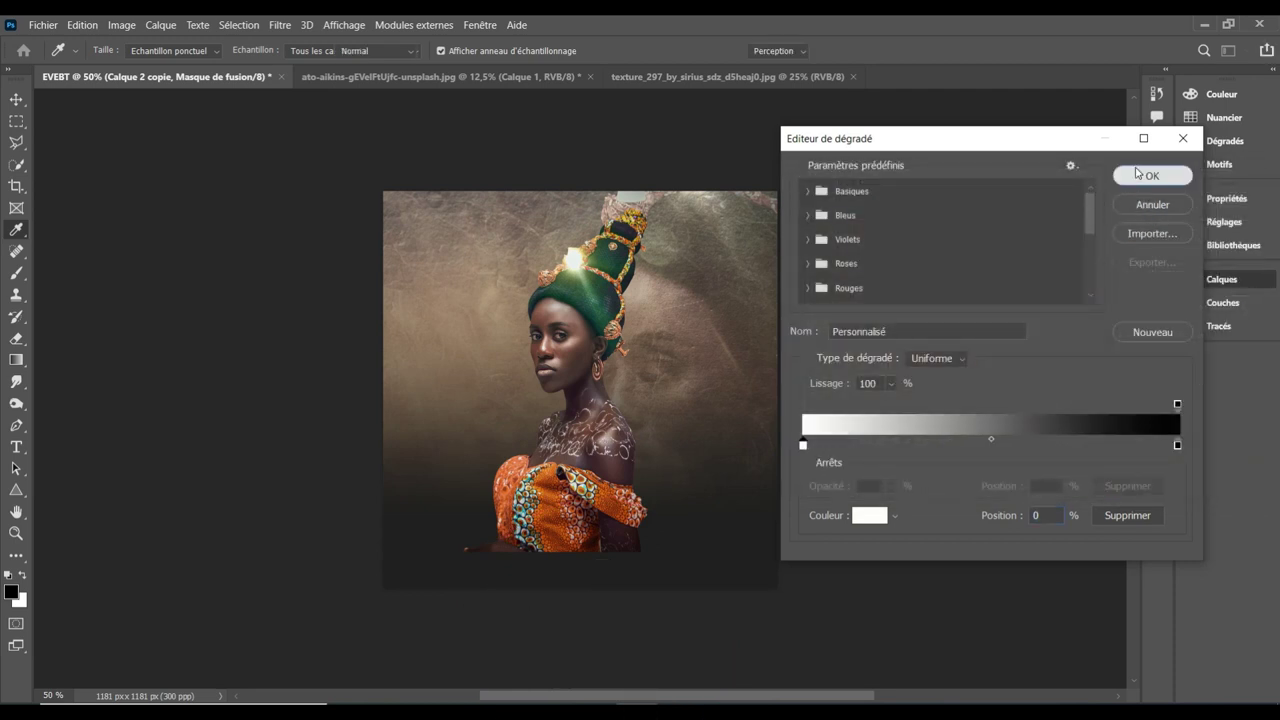
left_click(1148, 175)
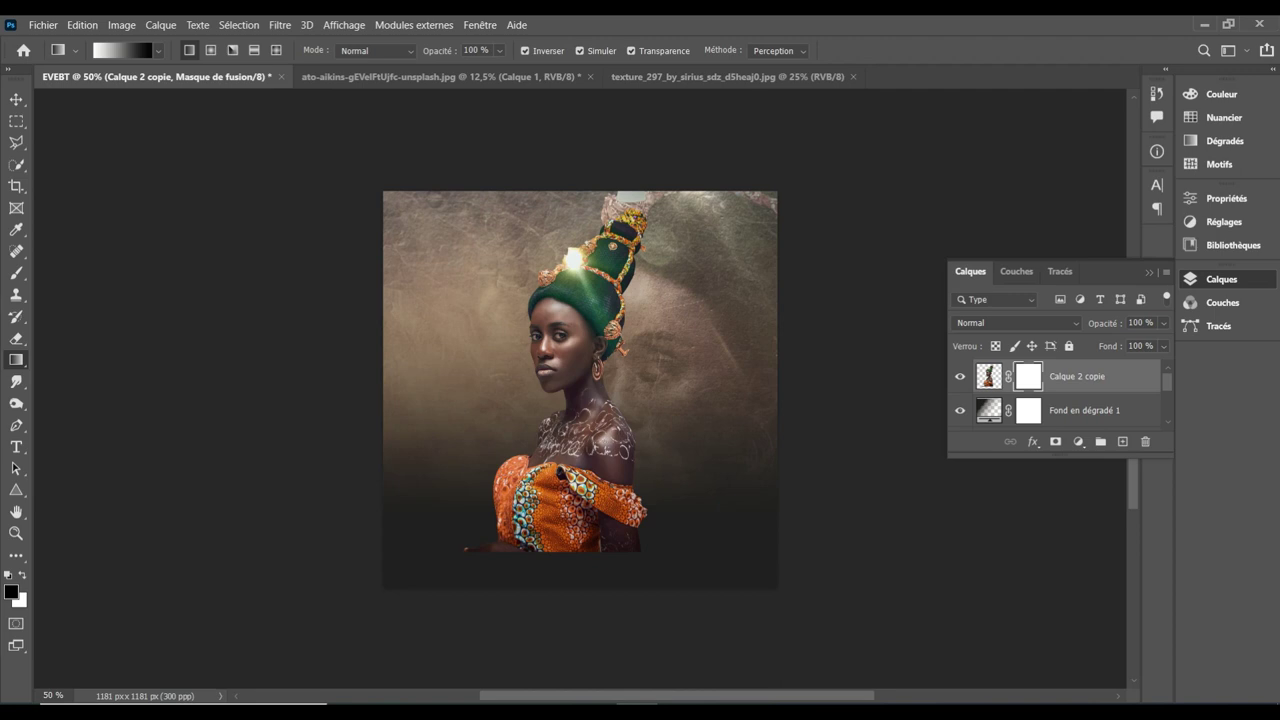
Redraw the mask gradient so the woman's lower dress fades into darkness
left_click_drag(546, 537, 540, 458)
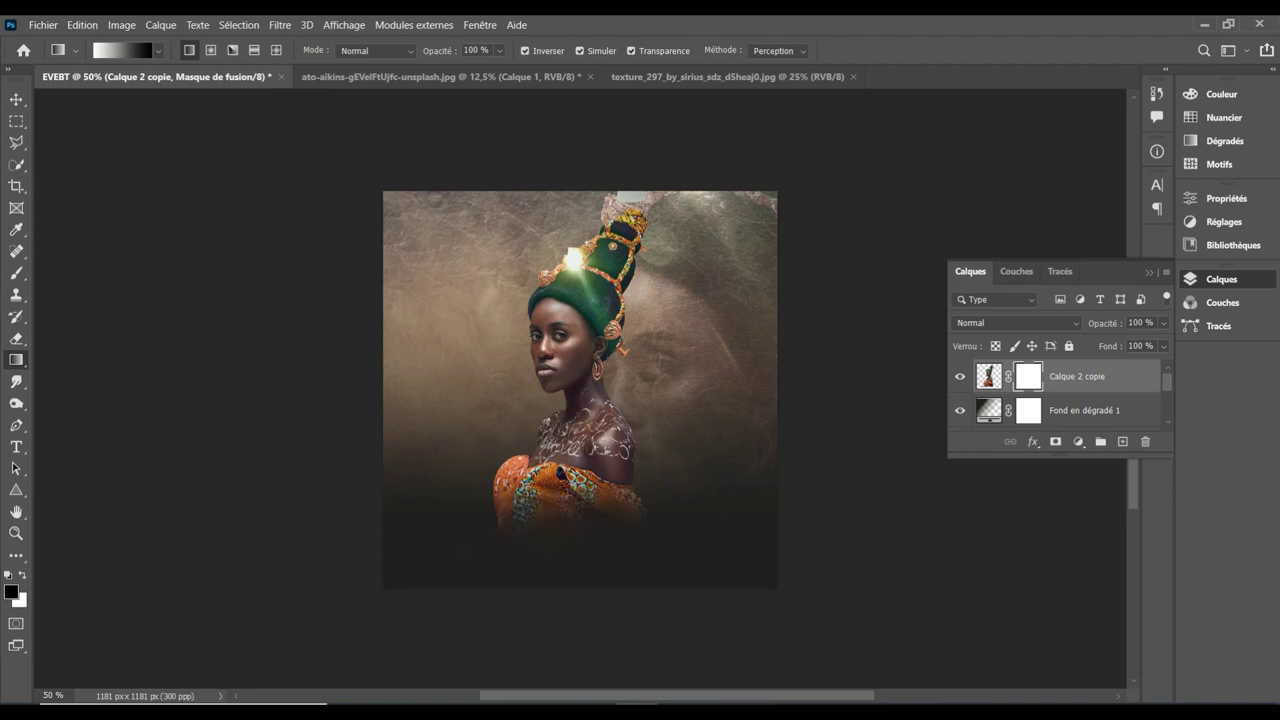
left_click_drag(568, 531, 575, 458)
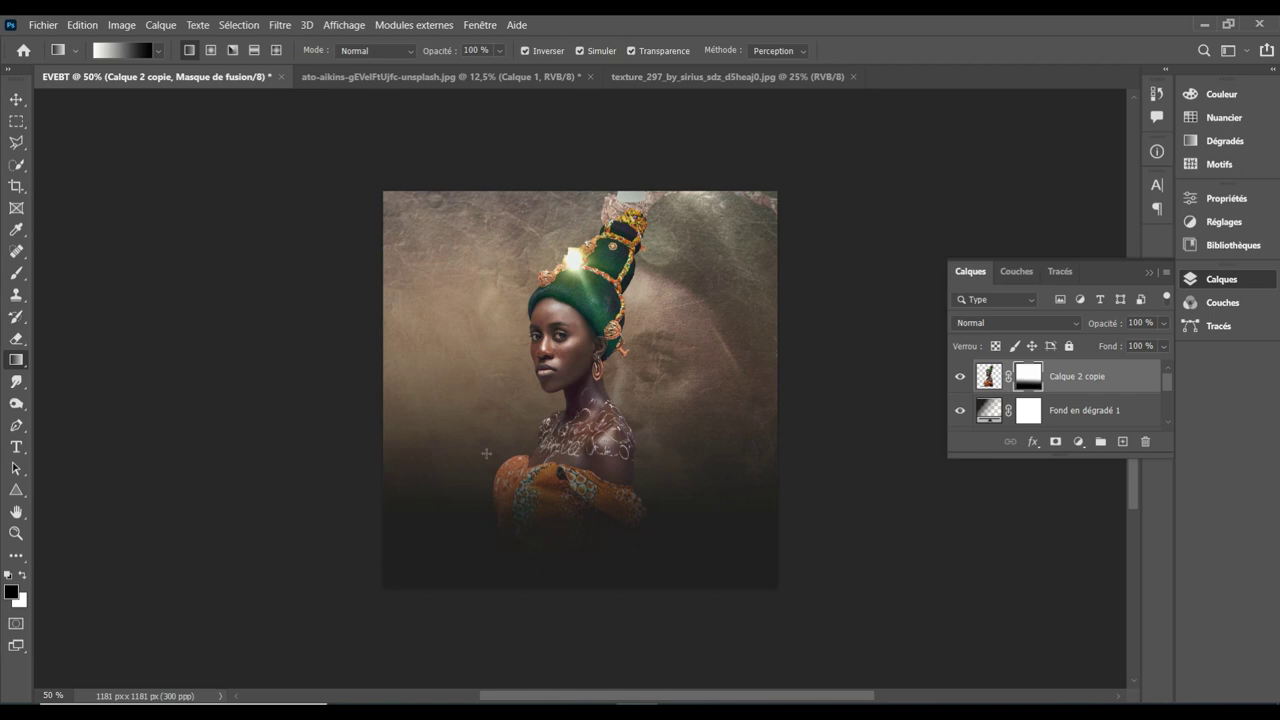
left_click_drag(563, 492, 559, 652)
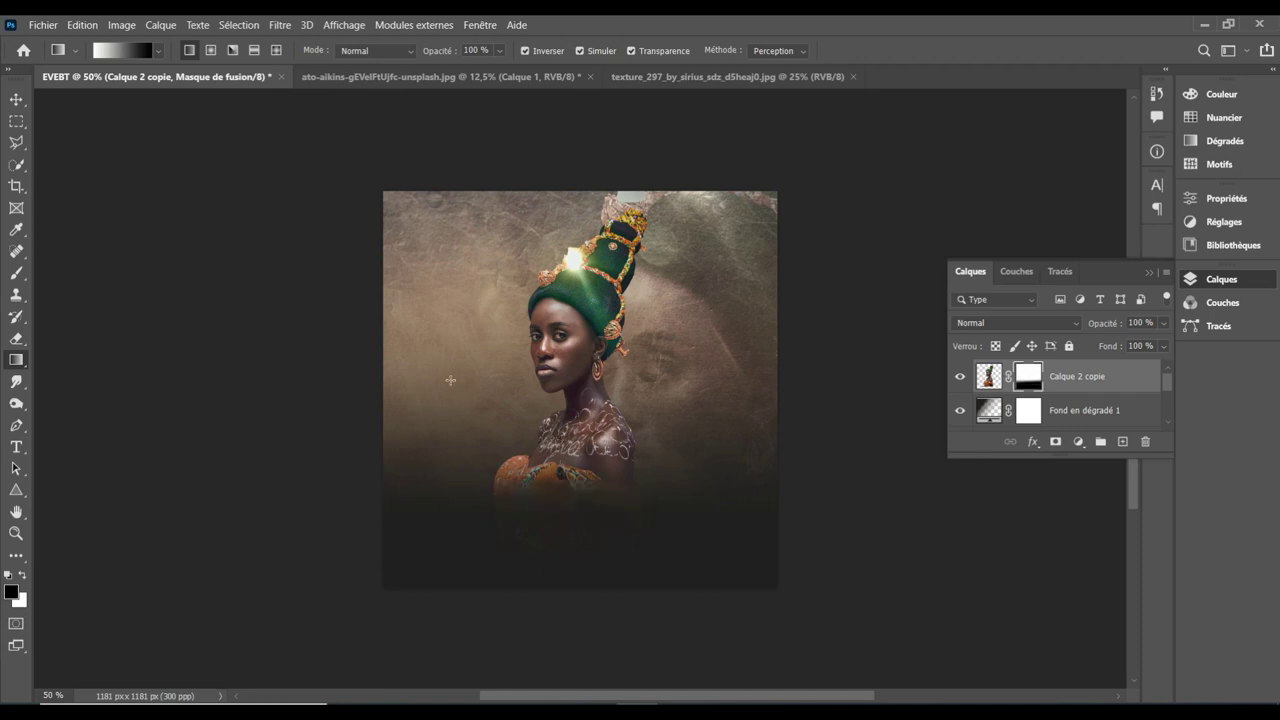
Move the woman slightly higher on the canvas
left_click(16, 99)
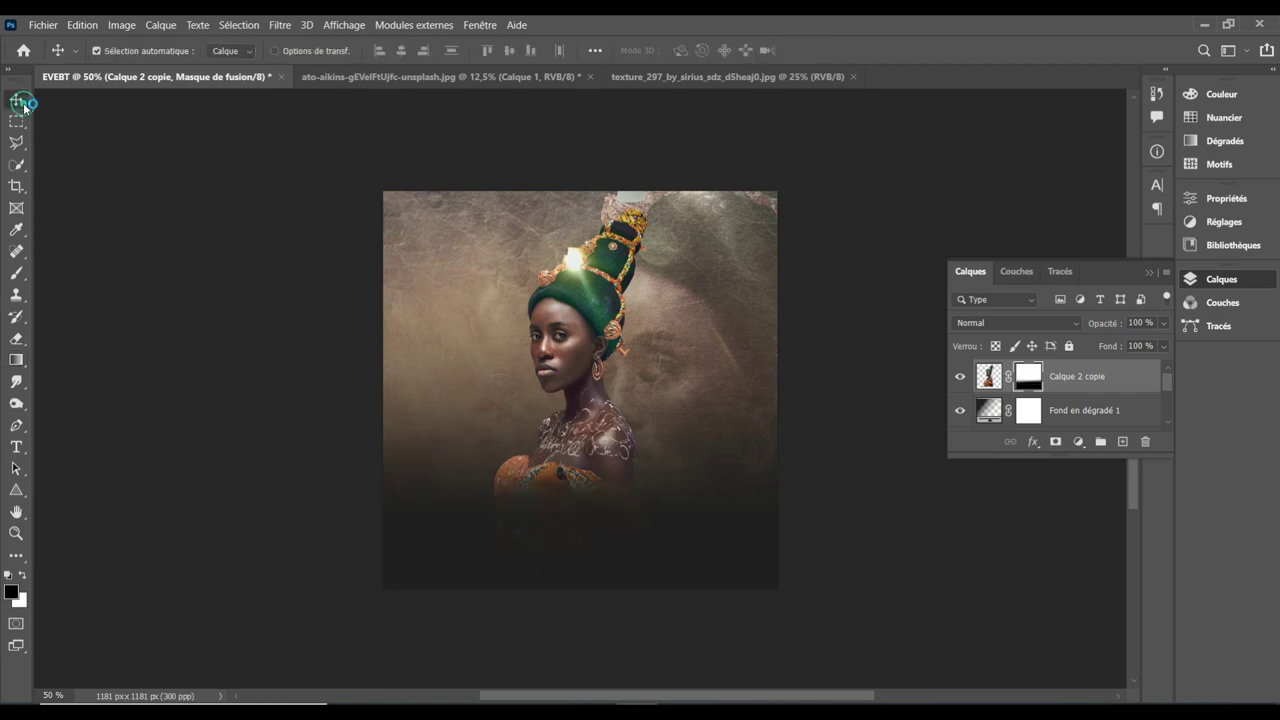
left_click_drag(575, 337, 577, 317)
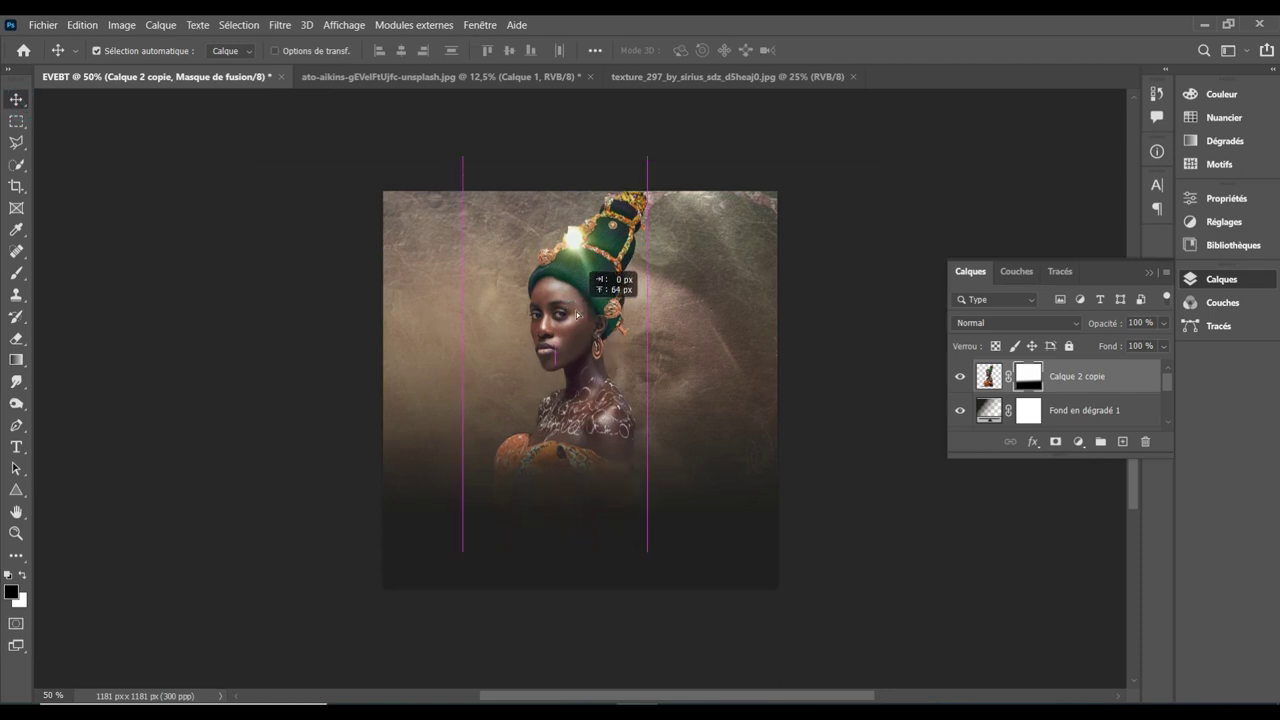
key("Right")
key("Right")
key("Right")
key("Right")
key("Right")
key("Left")
key("Left")
key("Left")
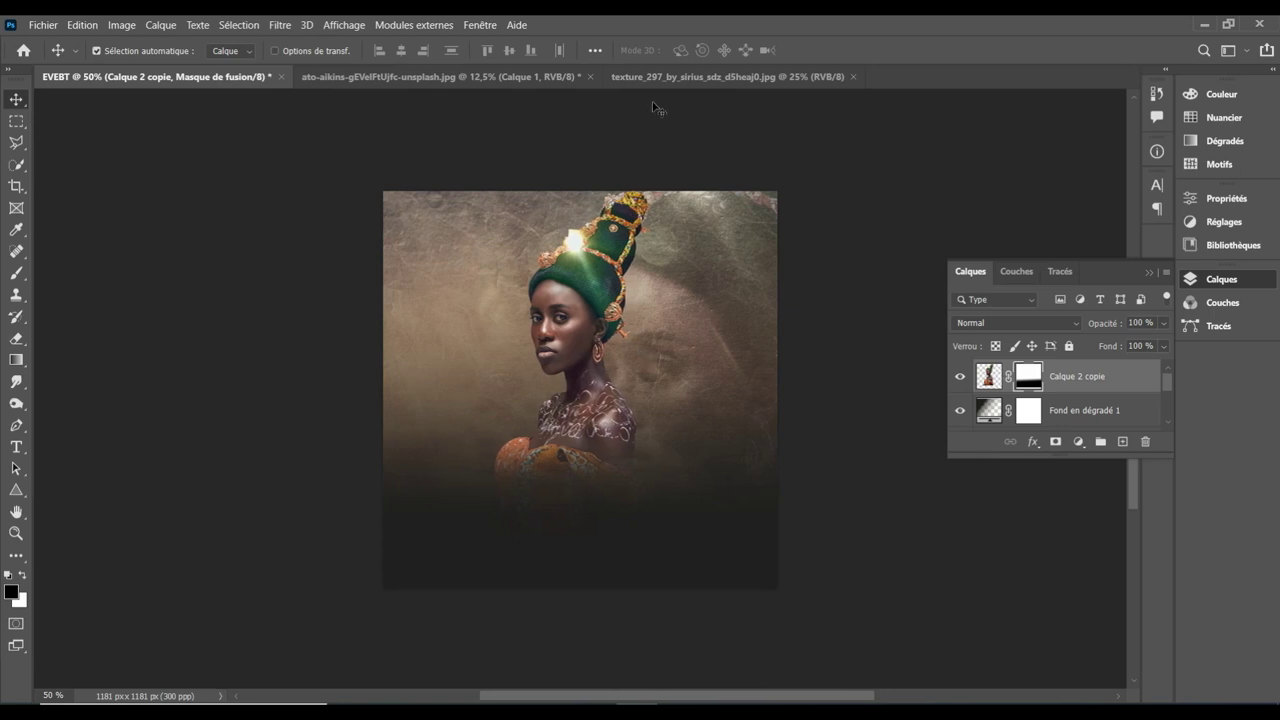
Fit the poster in the window and close the grunge texture image
double_click(18, 513)
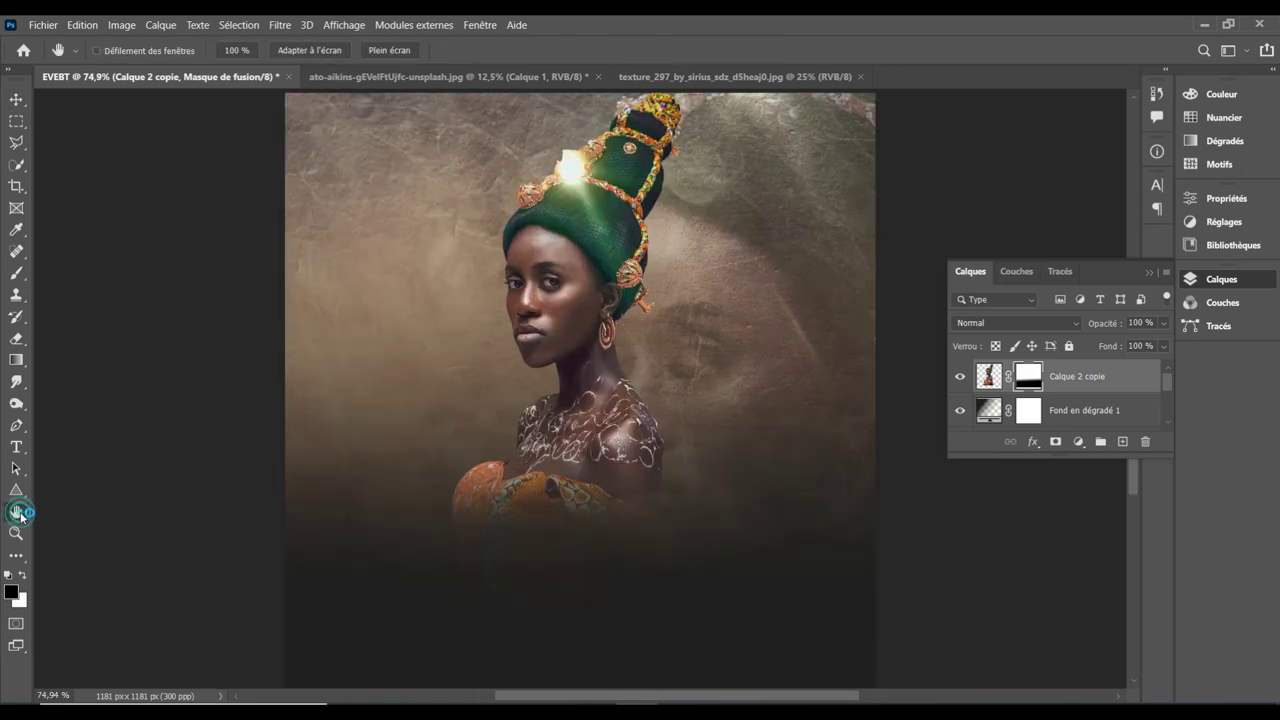
left_click(806, 74)
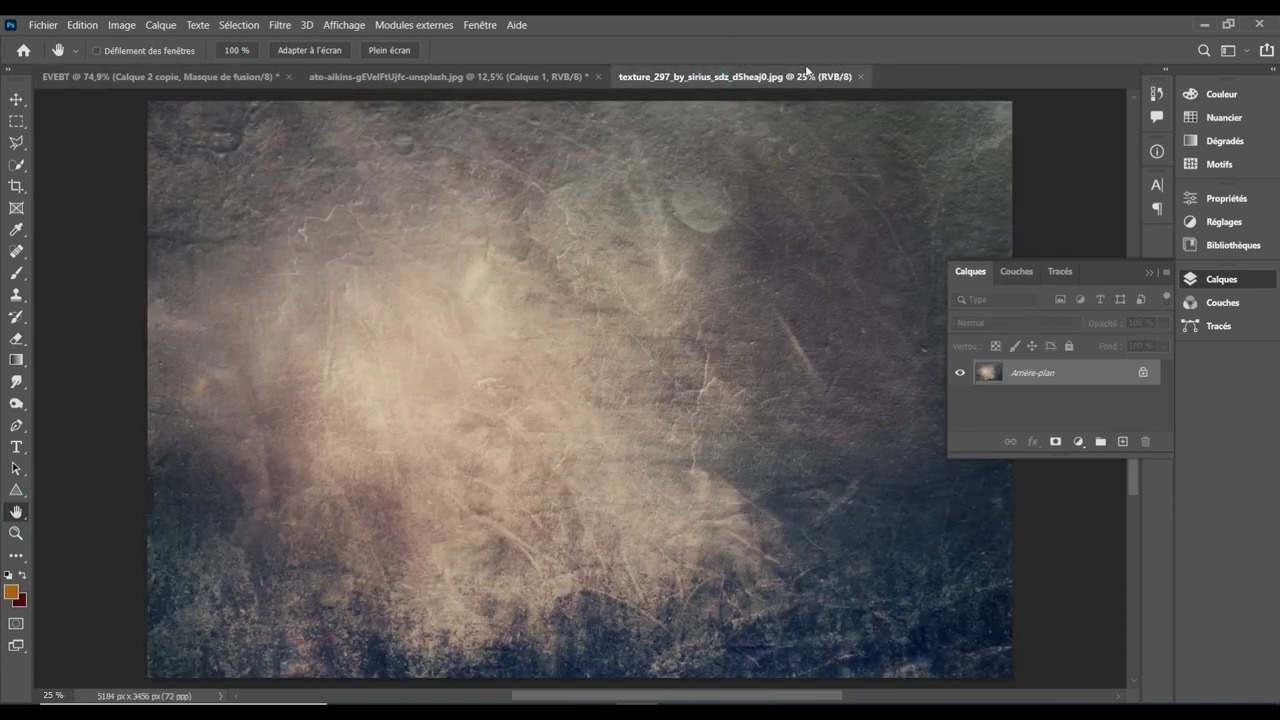
left_click(862, 77)
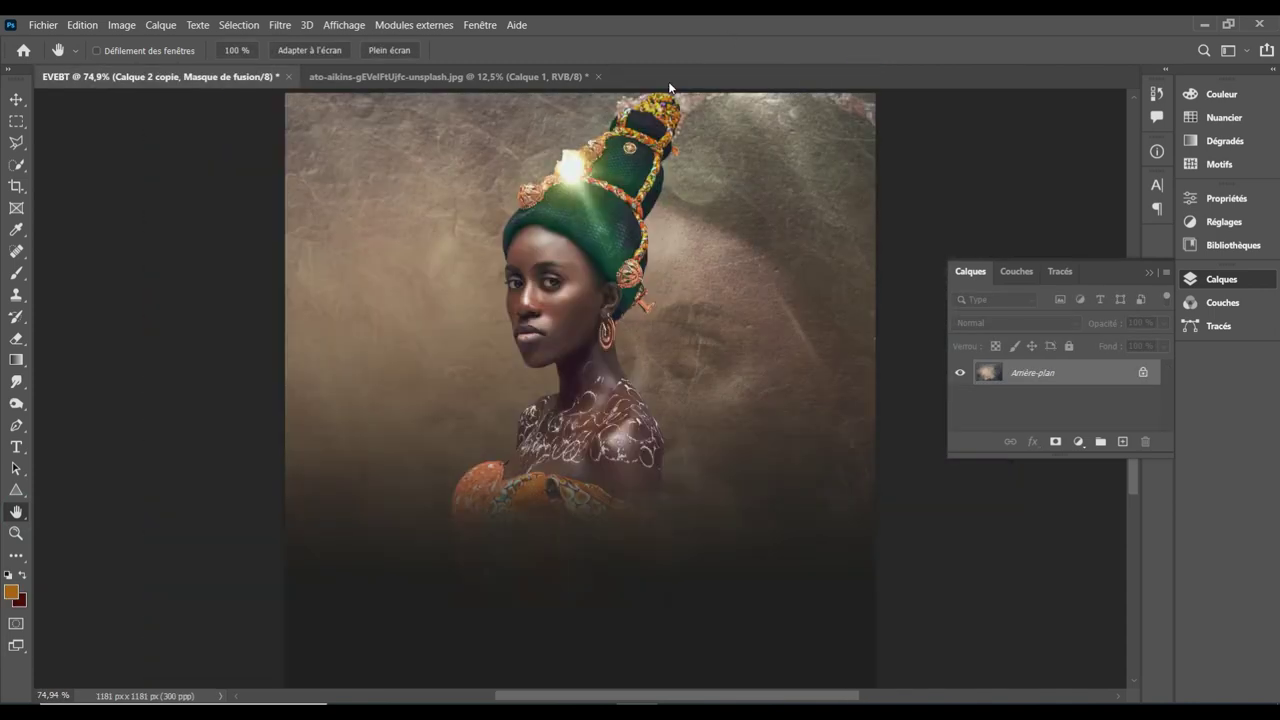
Close the original ato-aikins woman photo without saving
left_click(473, 77)
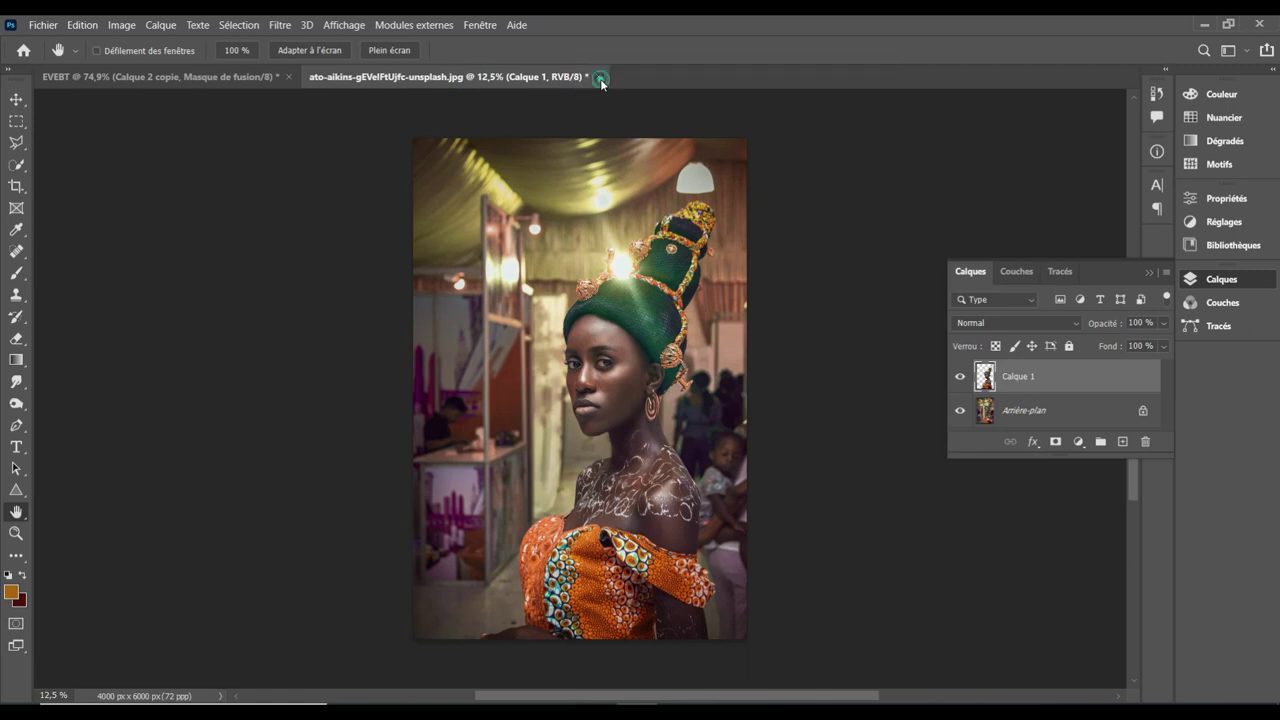
left_click(599, 77)
left_click(688, 295)
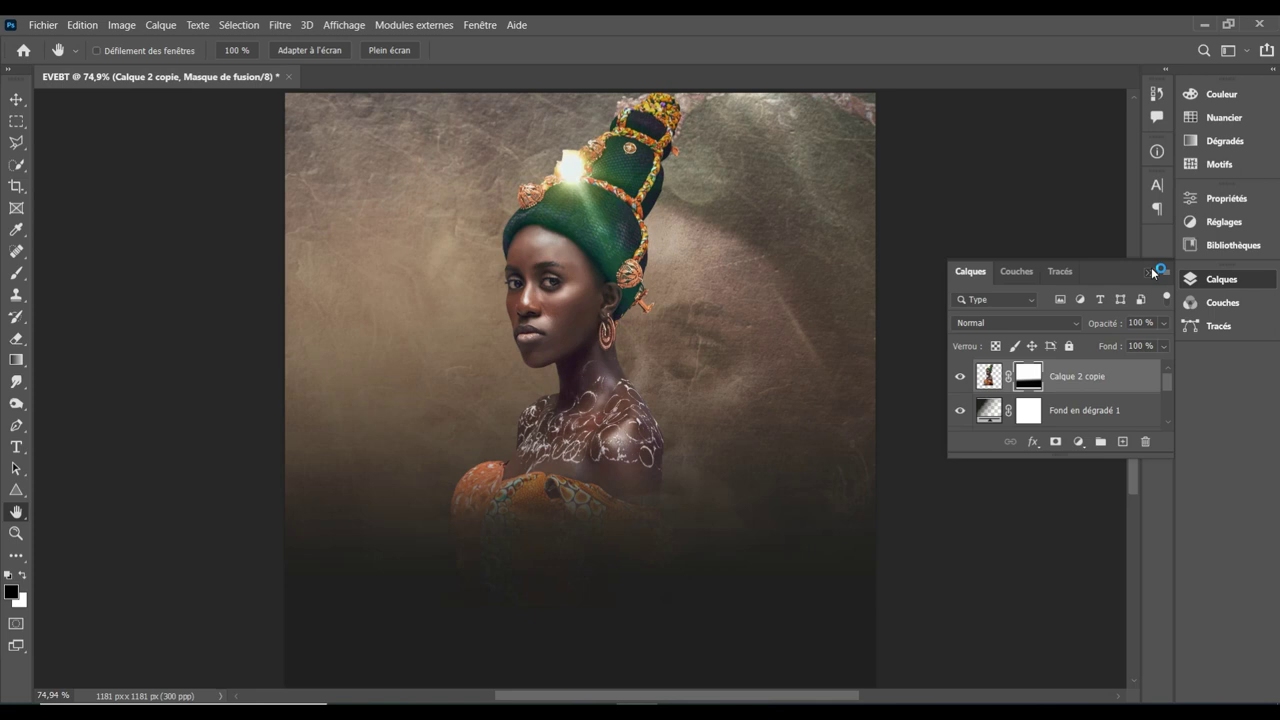
Restore the Layers panel and select the Fond en dégradé 1 layer
left_click(1152, 270)
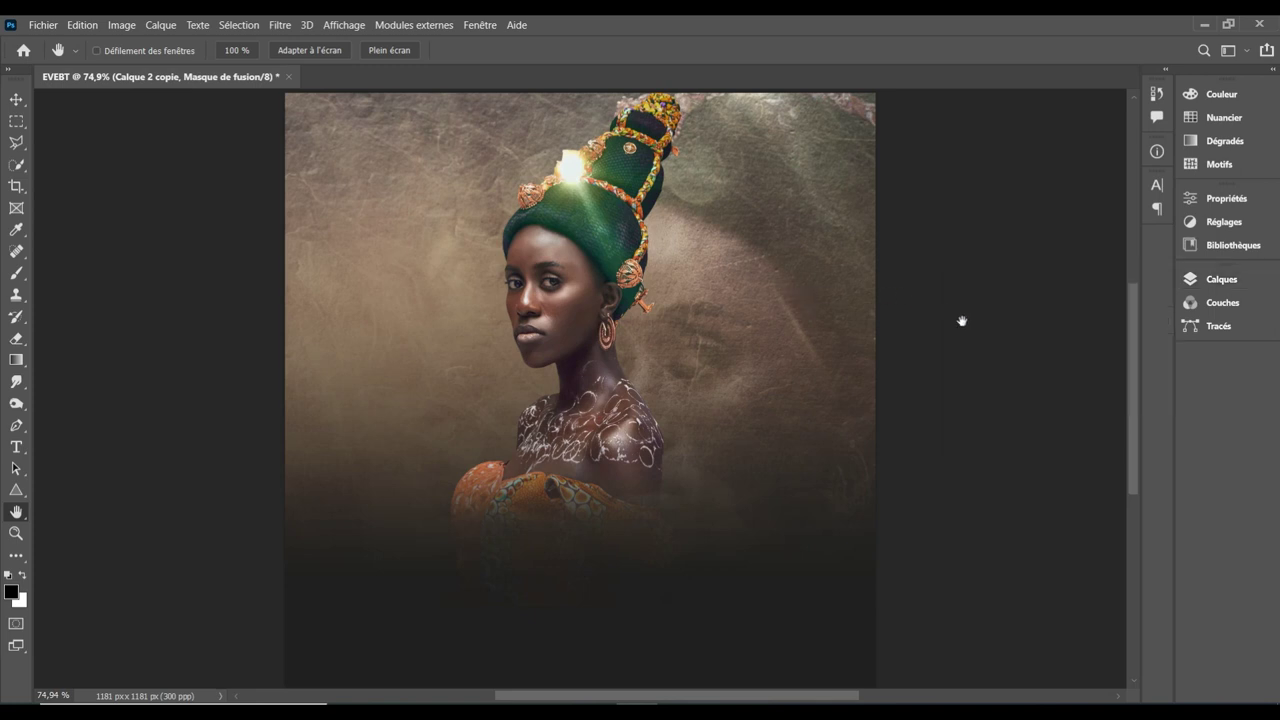
left_click(1217, 277)
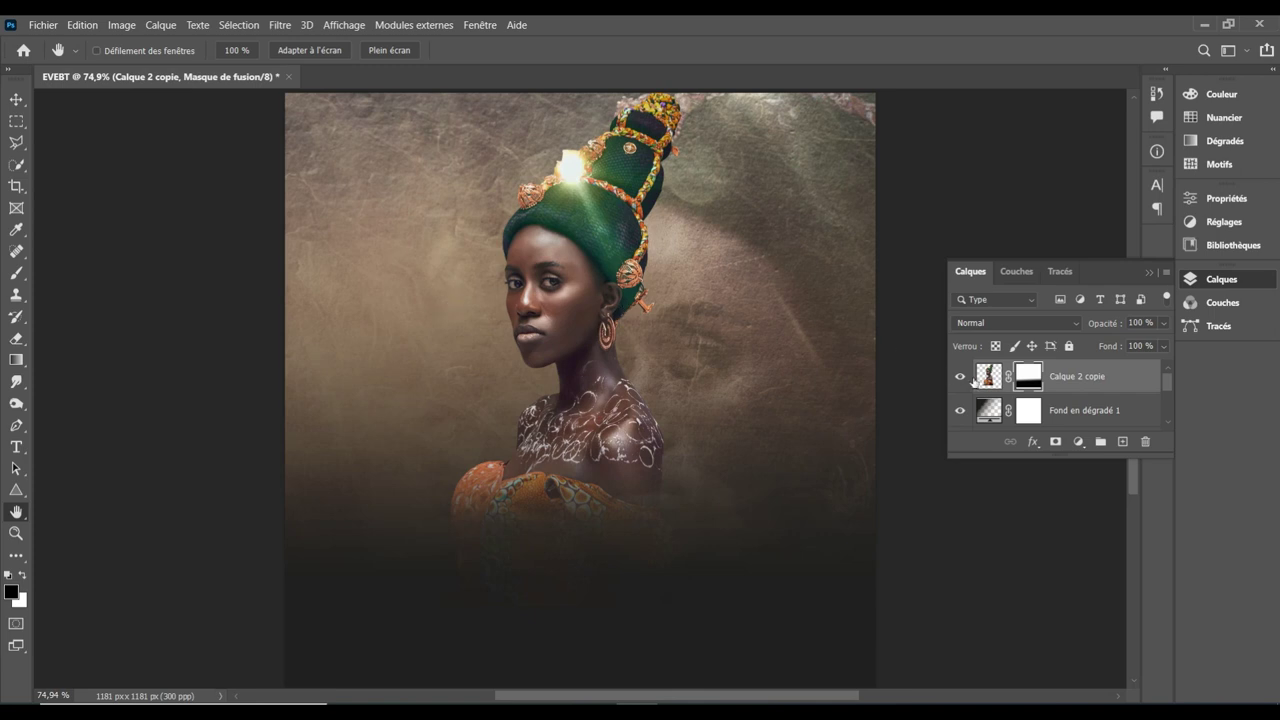
left_click(1081, 413)
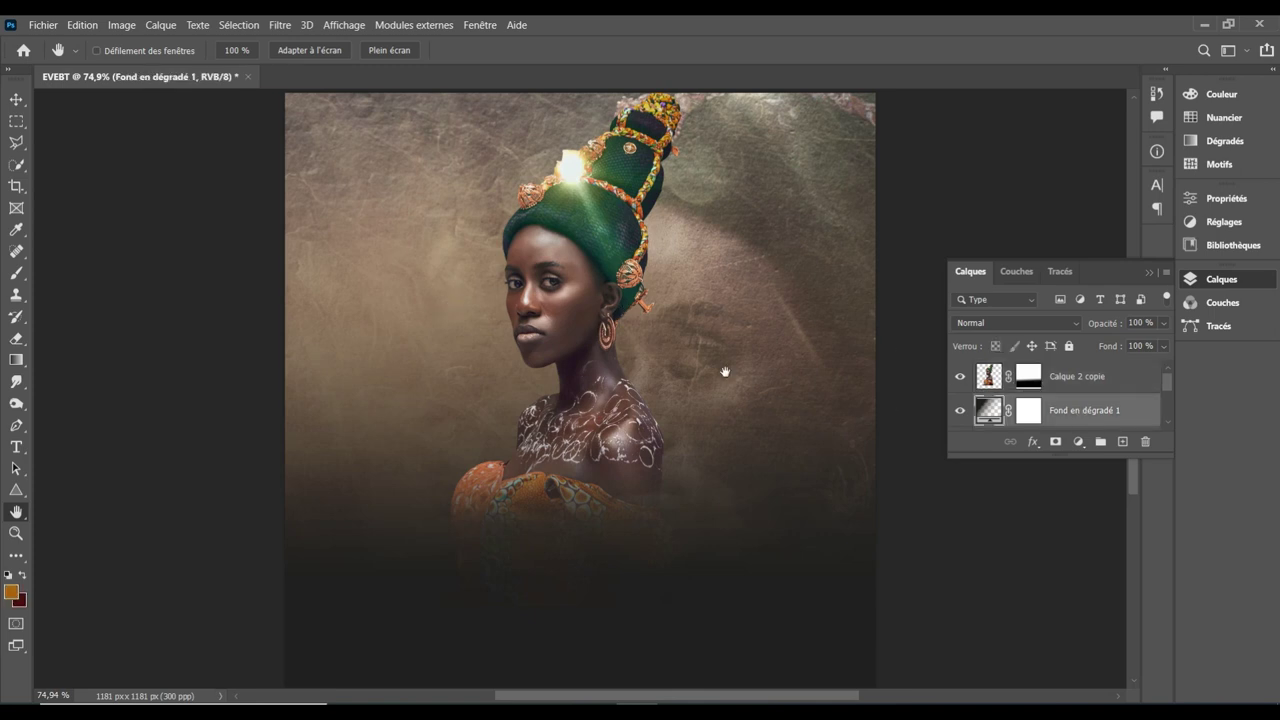
left_click(18, 452)
Start a horizontal text line near the upper left with a 50 pt font size
left_click_drag(16, 447, 63, 440)
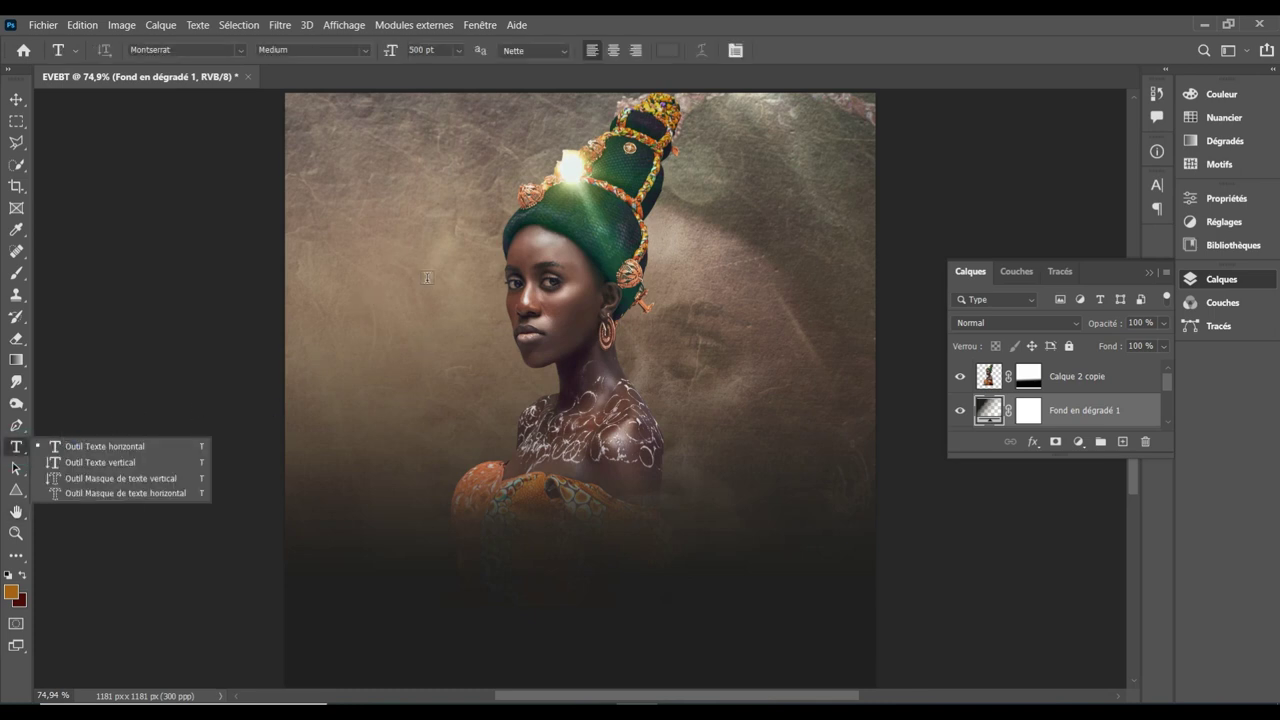
left_click(368, 247)
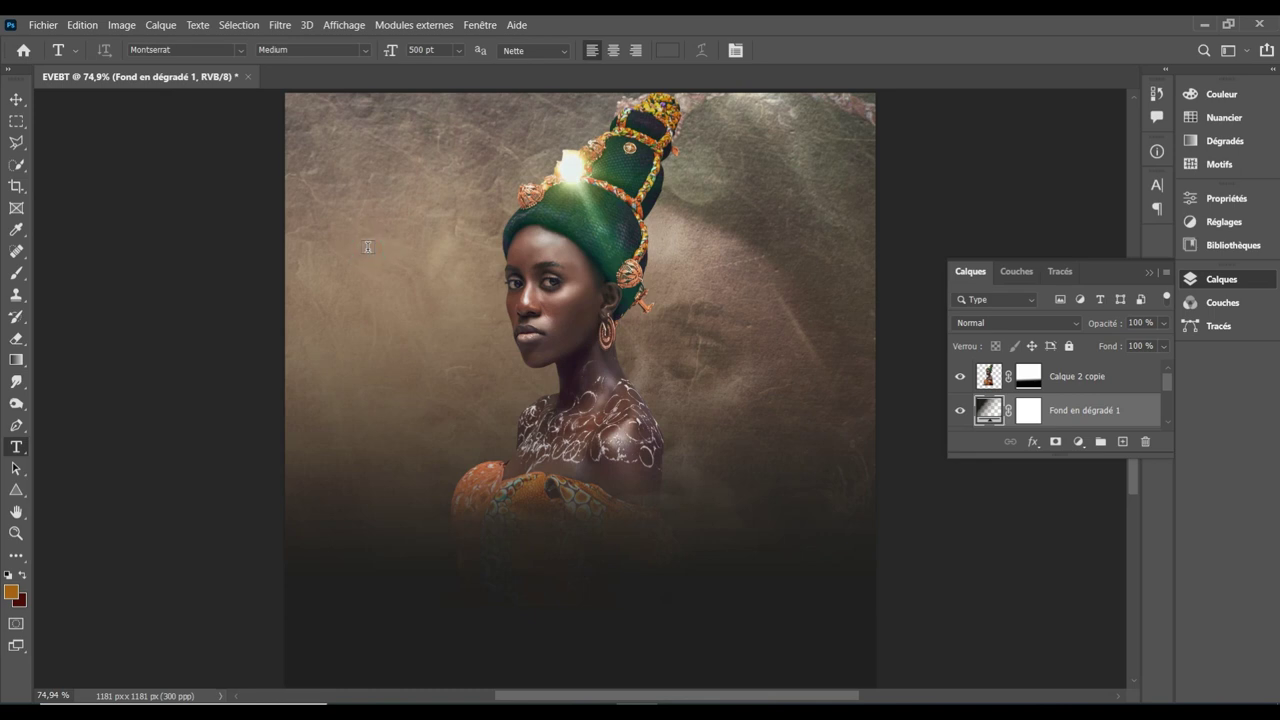
left_click(368, 247)
left_click(368, 247)
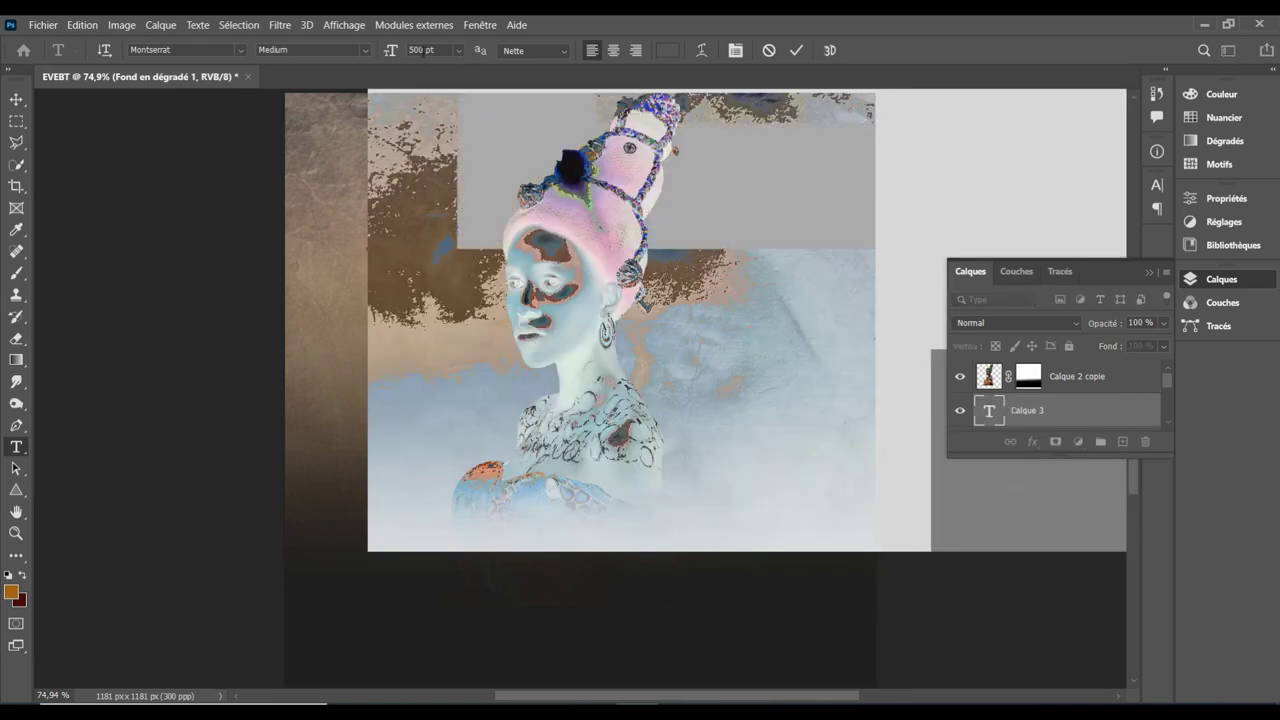
left_click(421, 50)
type("50")
key("Return")
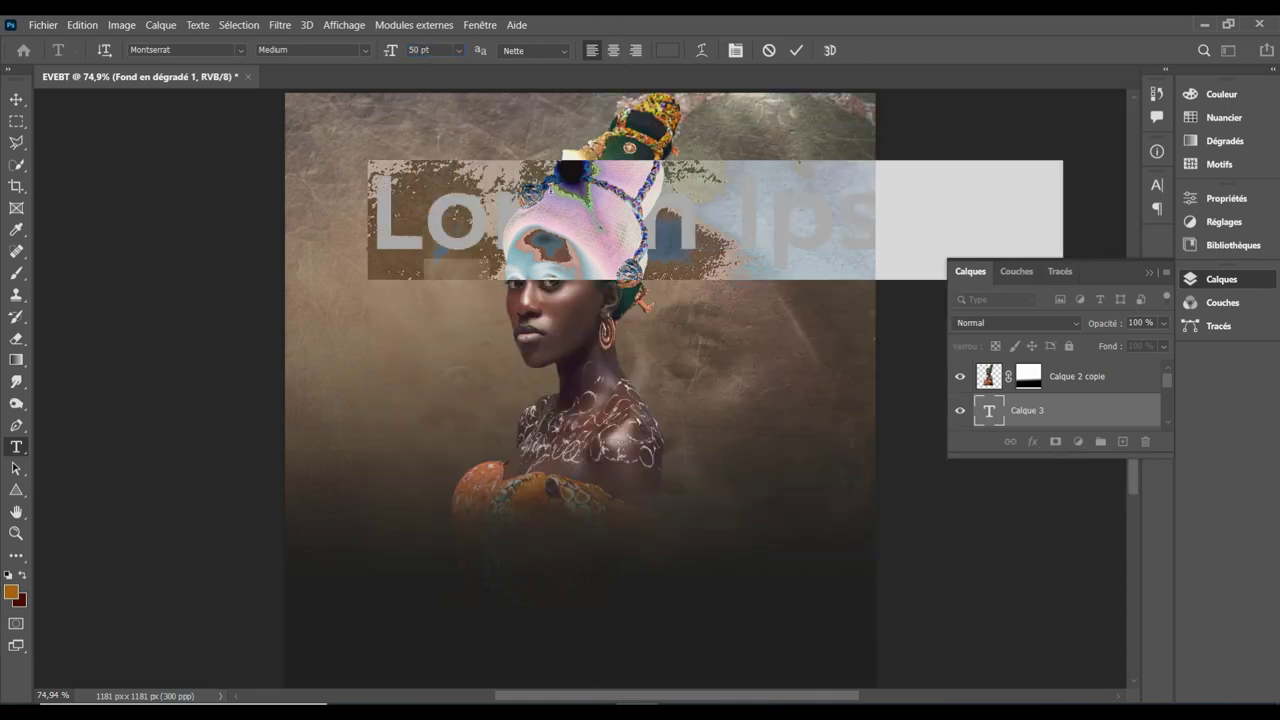
Type the title REGARDE and select all of it
type("re")
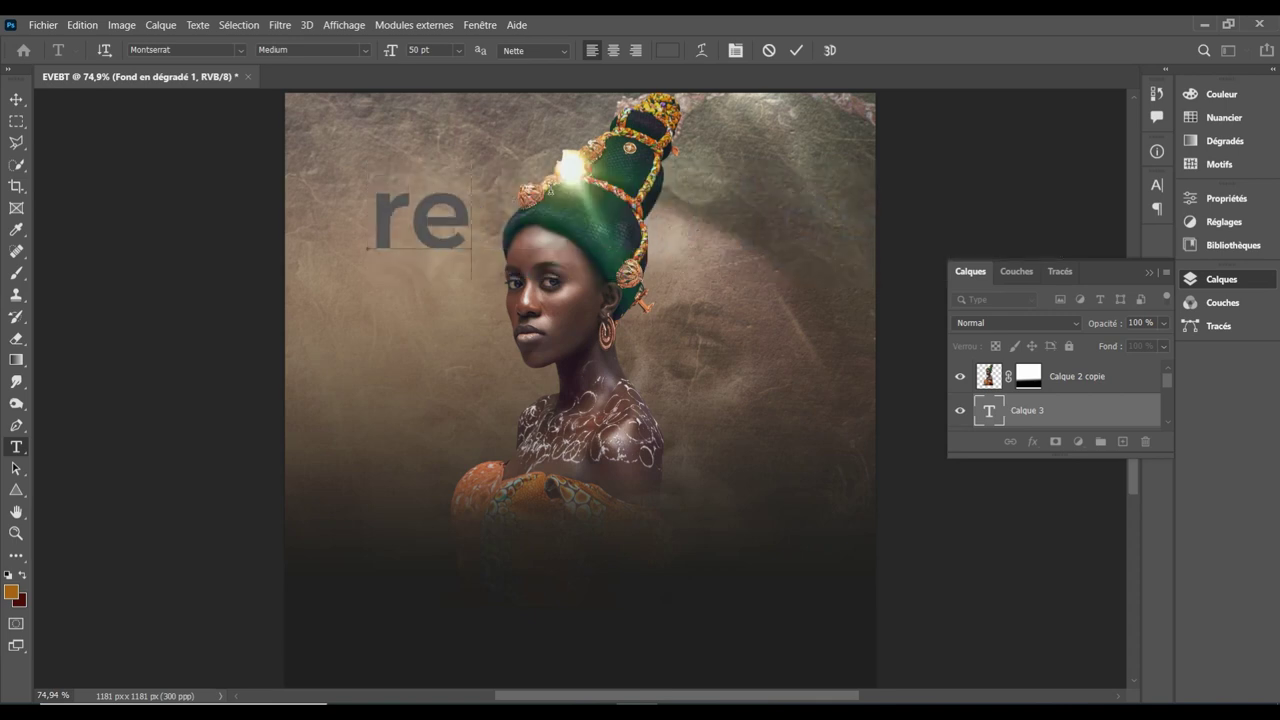
key("BackSpace")
key("BackSpace")
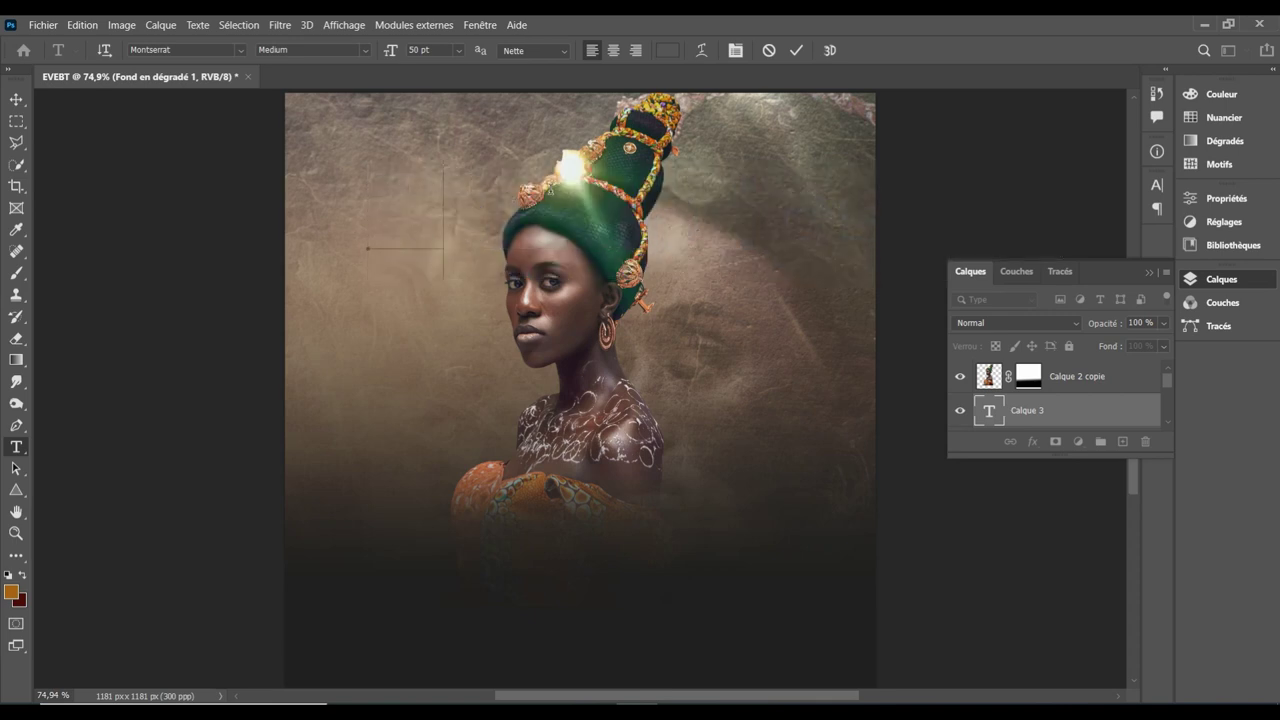
type("RE")
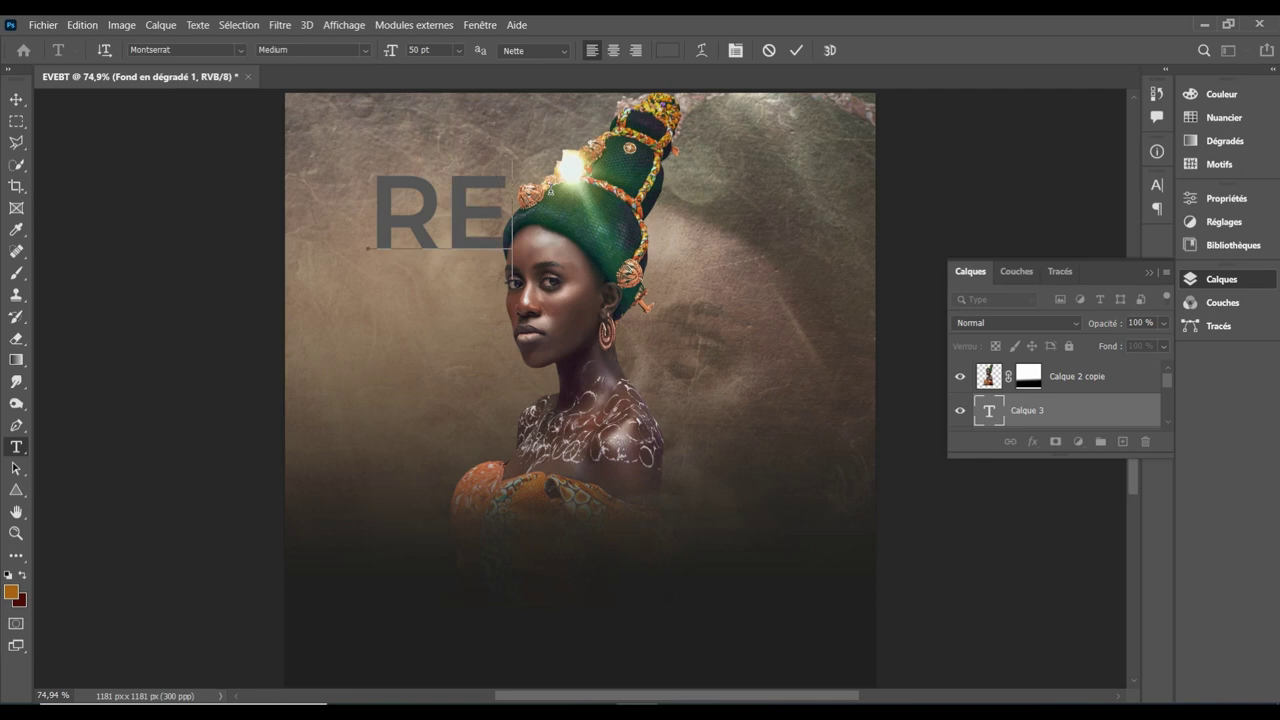
type("GARDE")
key("ctrl+a")
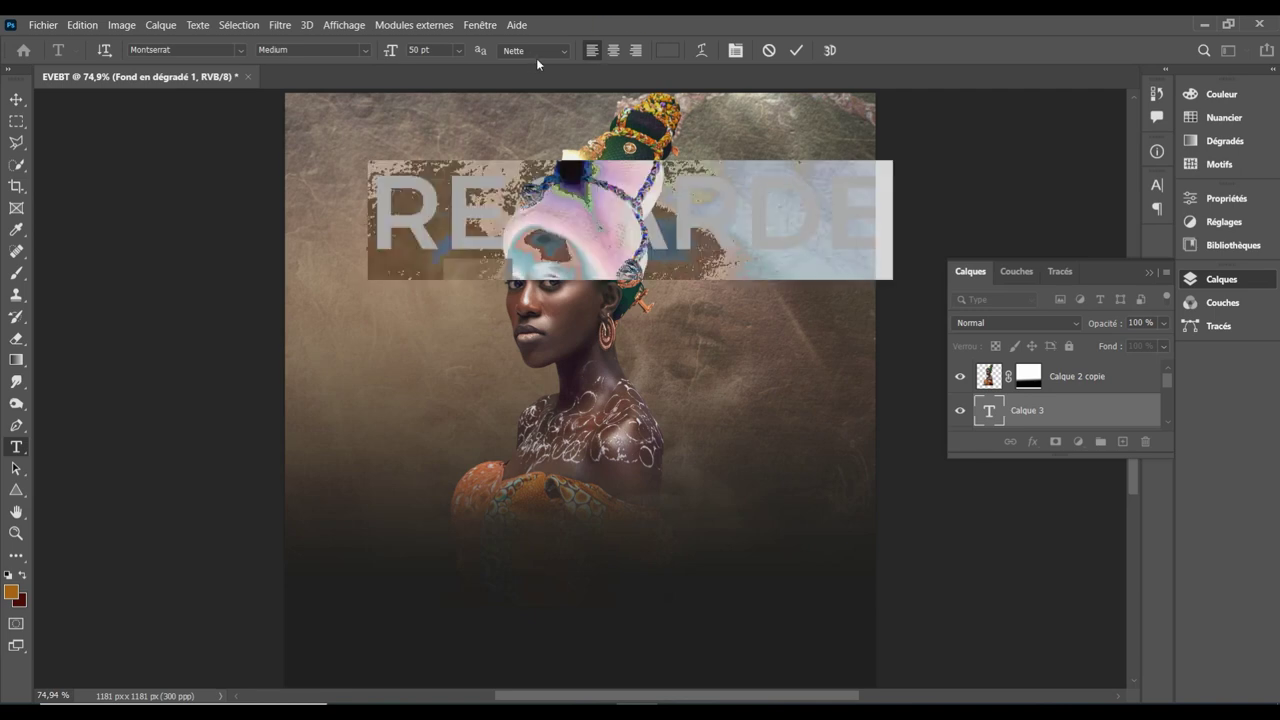
Colour the REGARDE text near-white f9f7f7
left_click(677, 51)
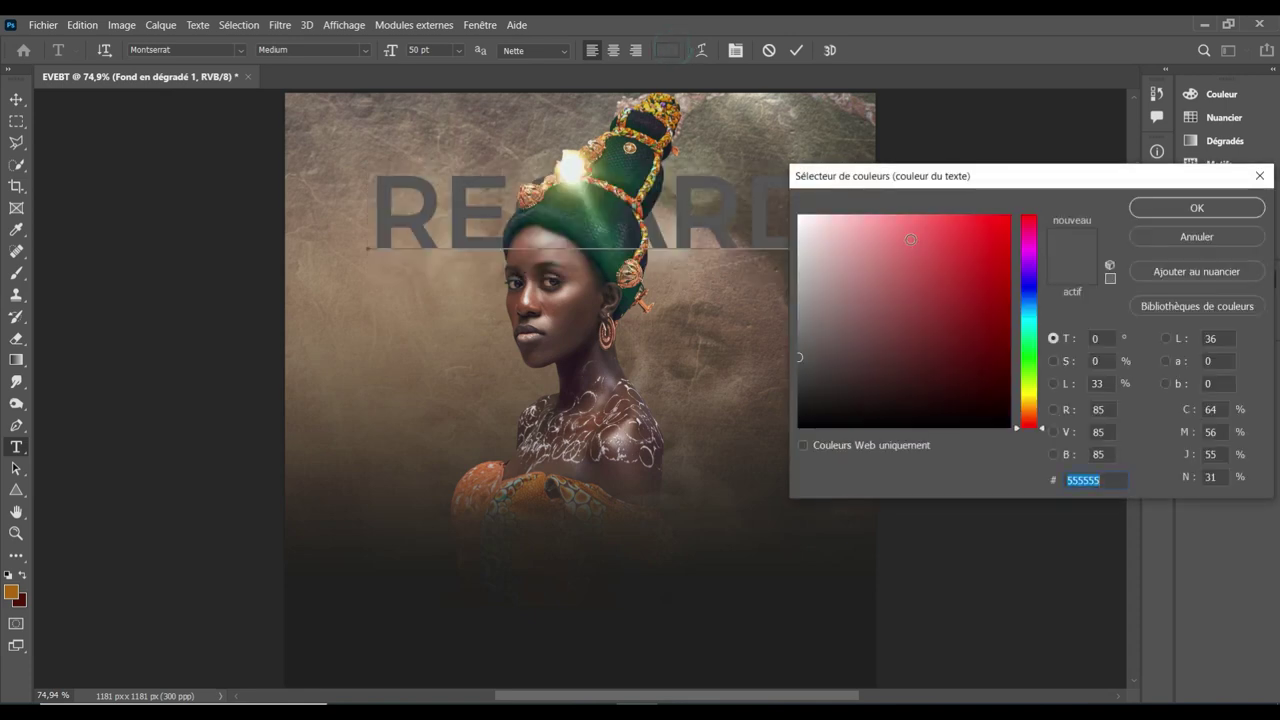
left_click(801, 219)
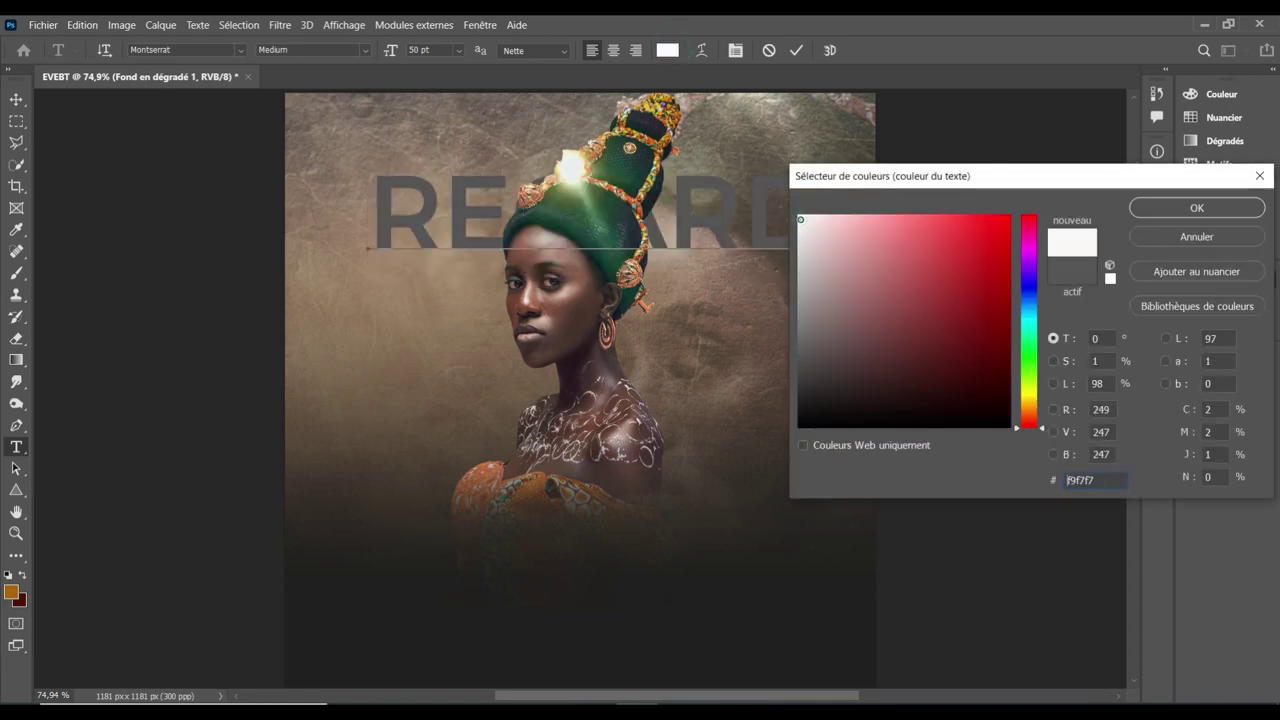
left_click(1197, 208)
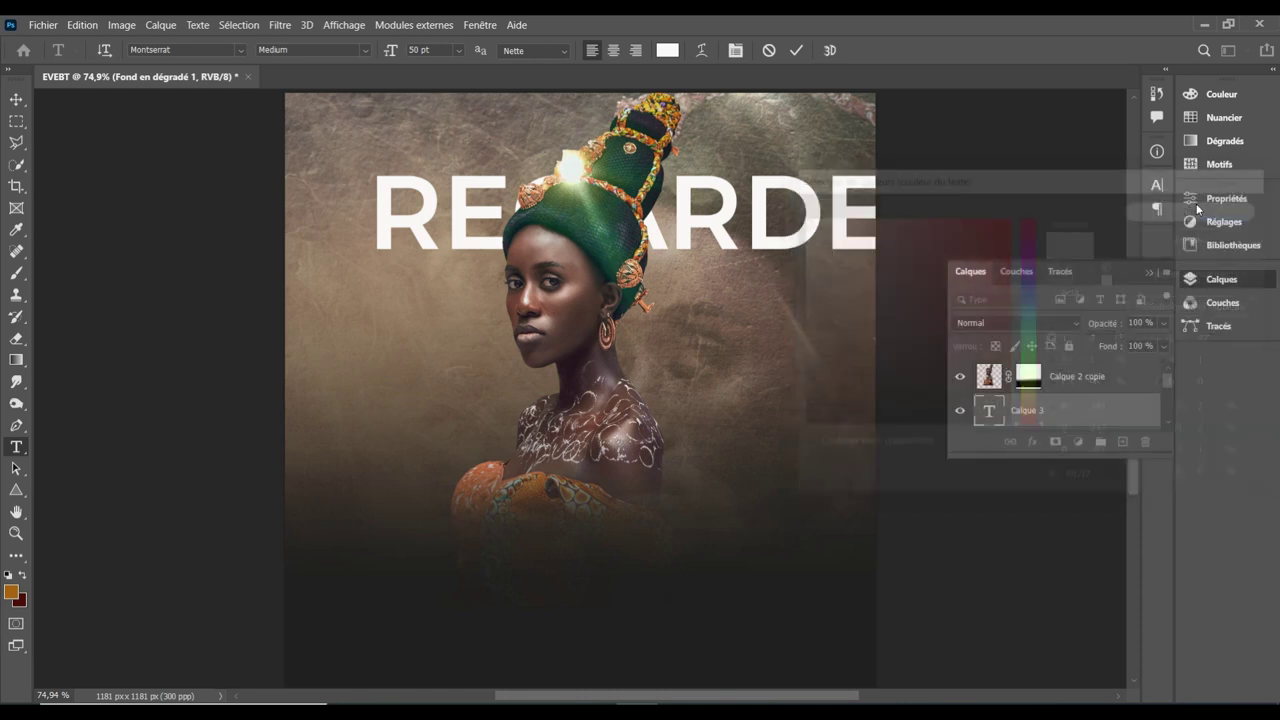
Set REGARDE to the DCC - Ash font at 68 pt and commit the text
left_click(205, 47)
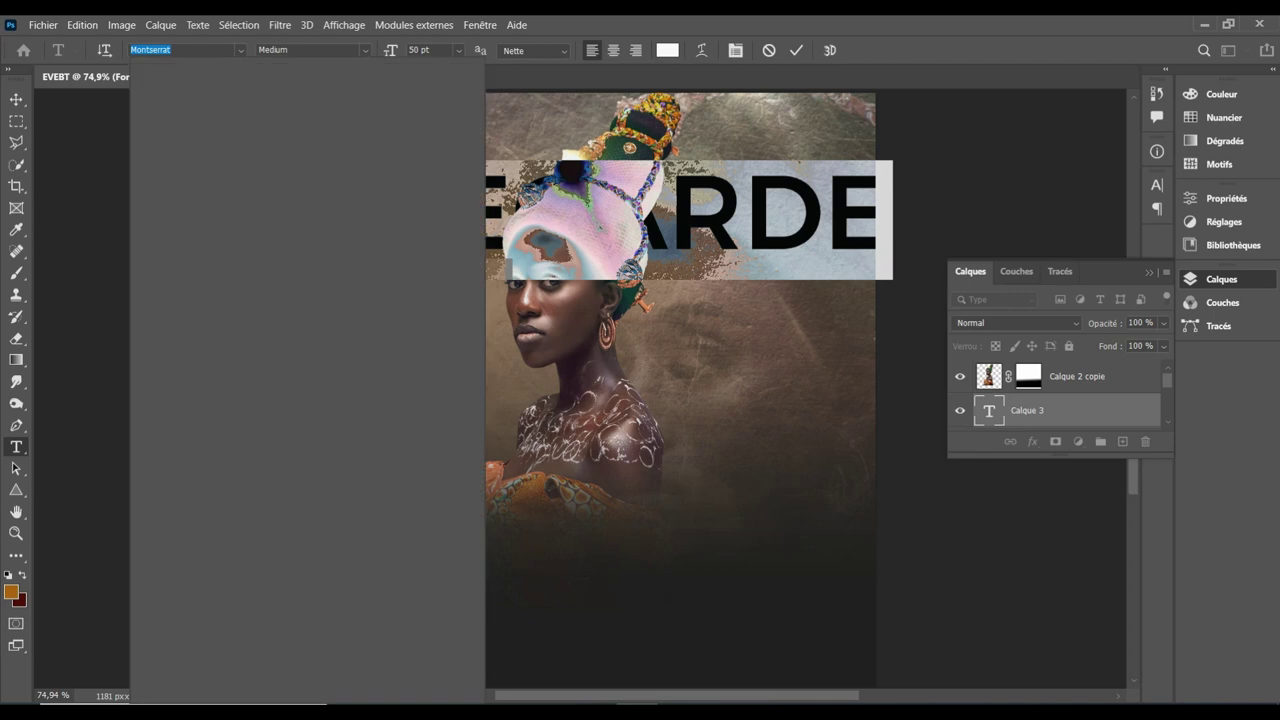
type("DCC - Ash")
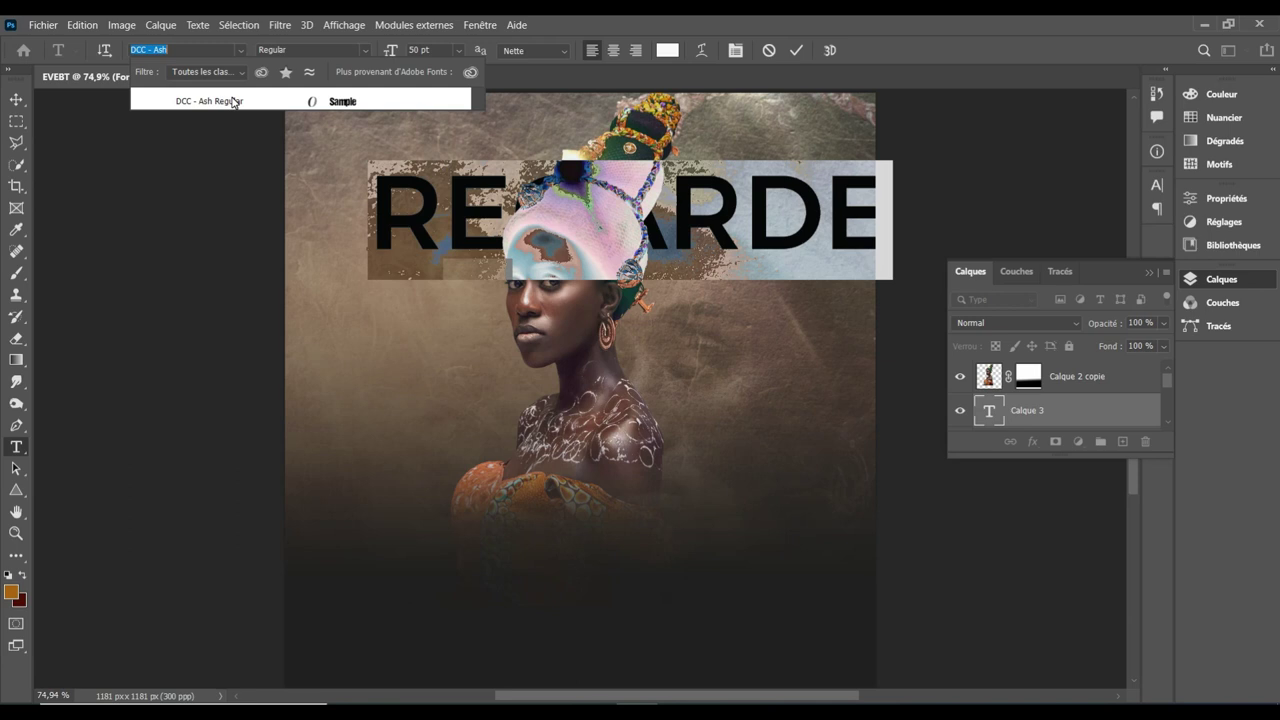
left_click(233, 100)
left_click(233, 101)
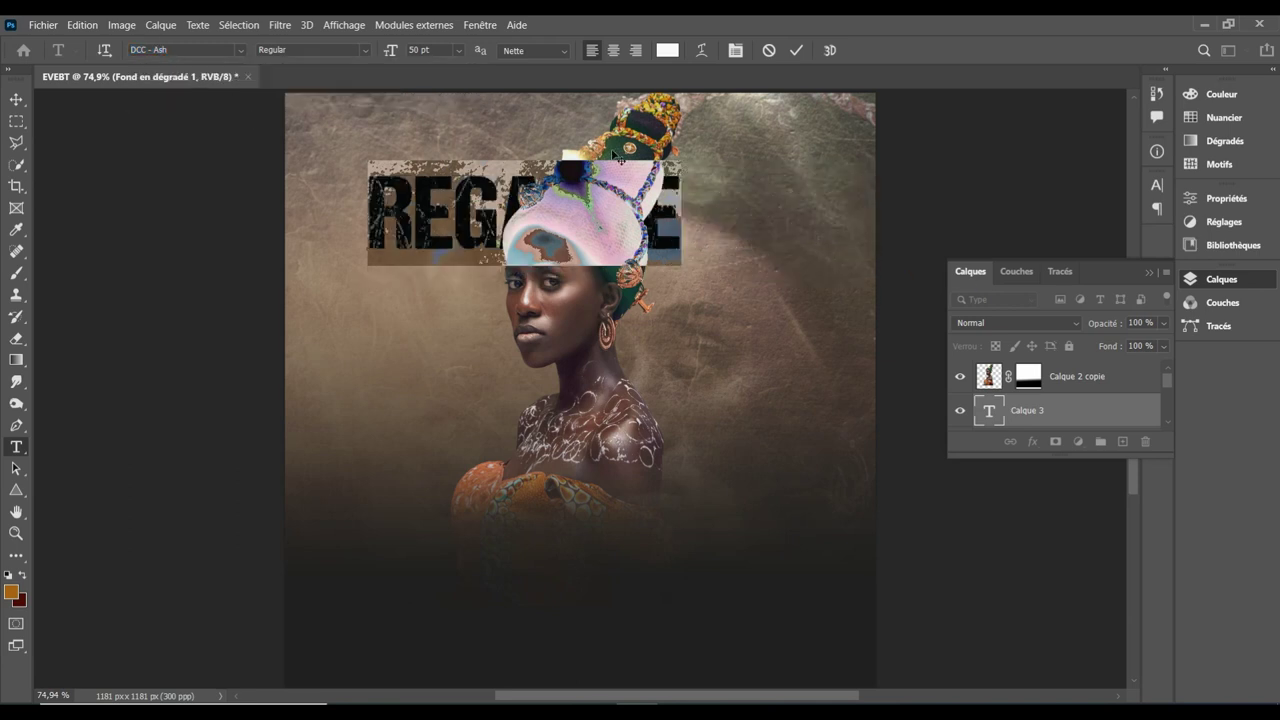
left_click(414, 49)
key("Up")
key("Up")
key("Up")
key("Up")
key("Up")
key("Up")
key("Up")
key("Up")
key("Up")
key("Up")
key("Up")
key("Up")
key("Up")
key("Up")
key("Up")
key("Up")
key("Up")
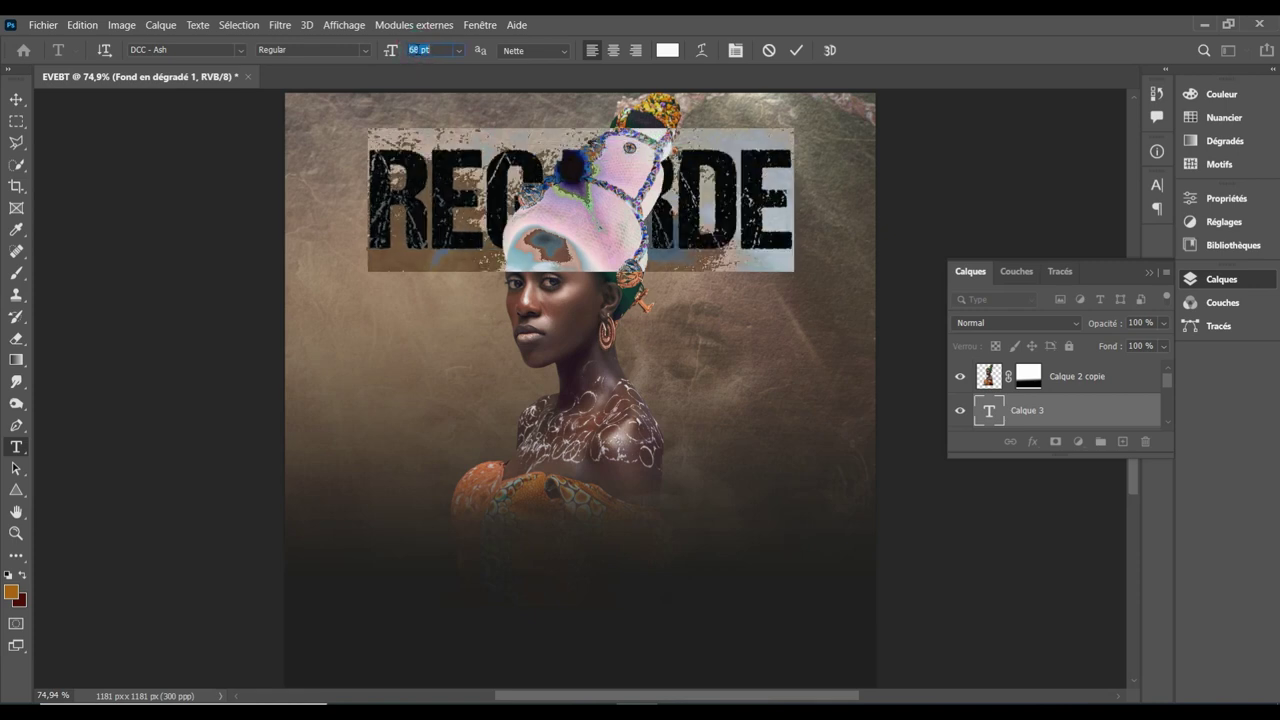
left_click(797, 52)
left_click(17, 100)
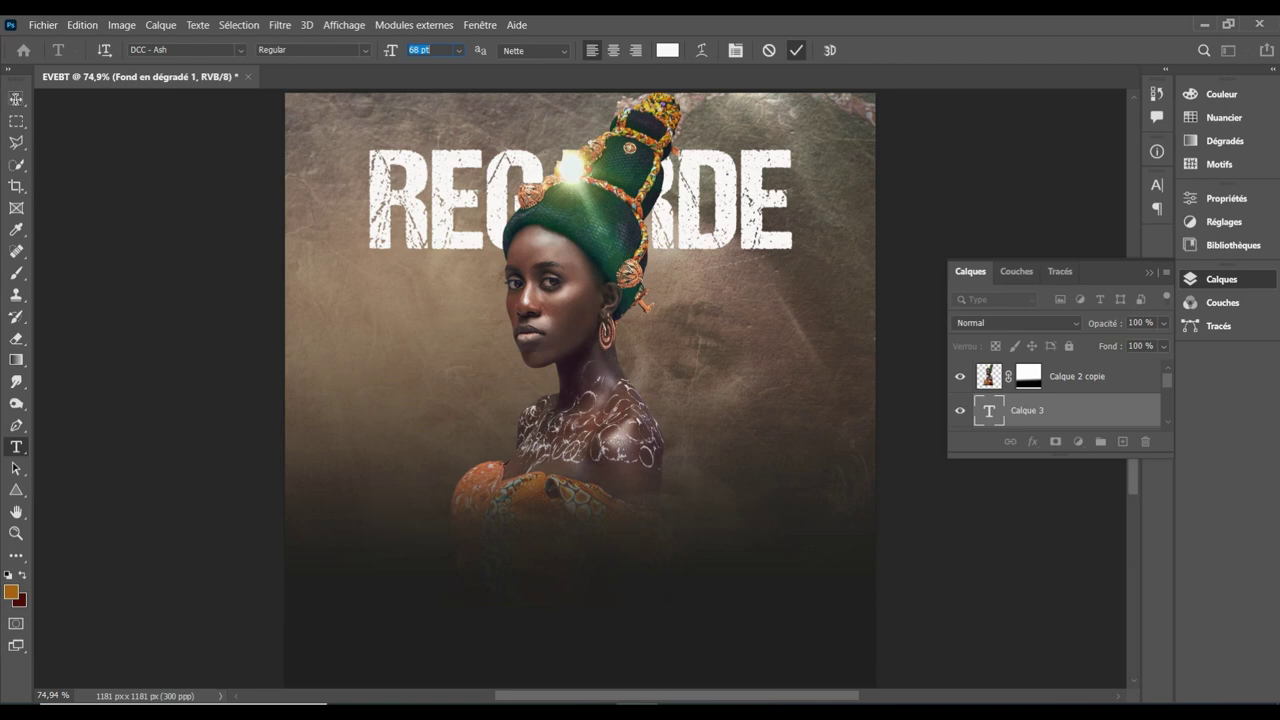
left_click(16, 100)
Move REGARDE down across the face and set its layer to Incrustation blend mode
left_click(16, 101)
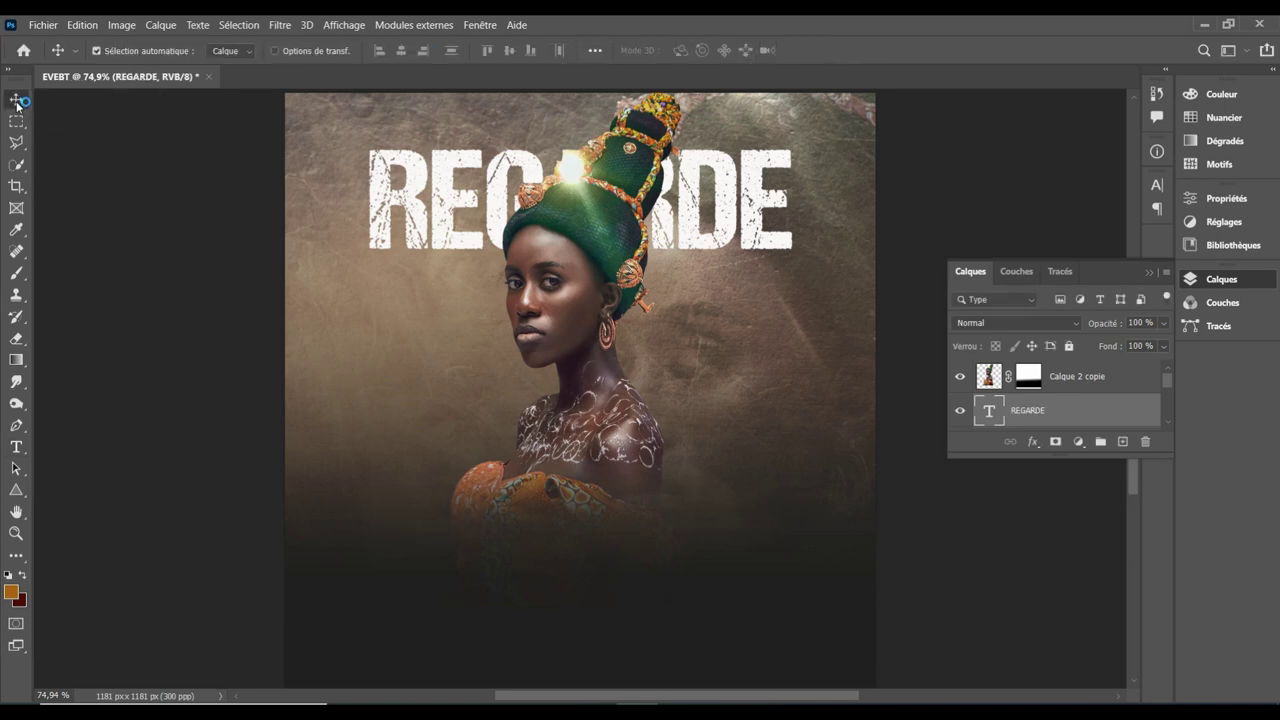
mouse_move(420, 212)
left_mouse_down()
mouse_move(411, 350)
mouse_move(428, 361)
left_mouse_up()
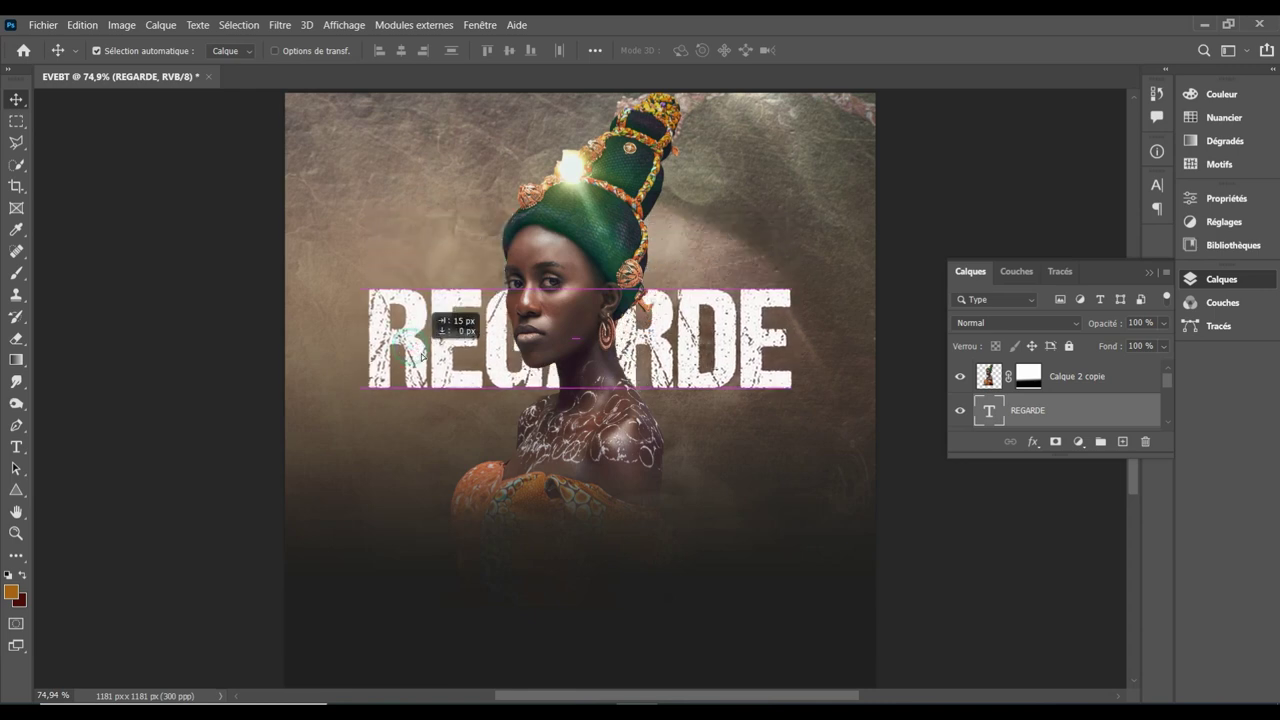
left_click(1071, 322)
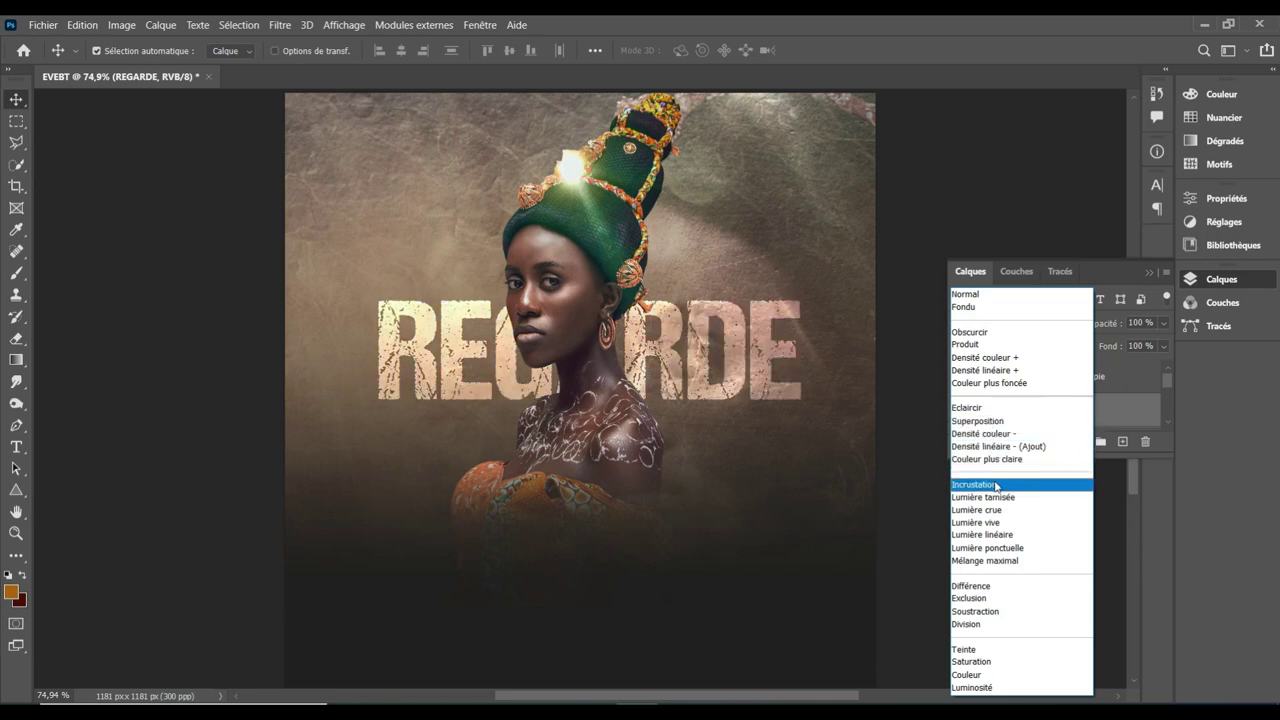
left_click(995, 486)
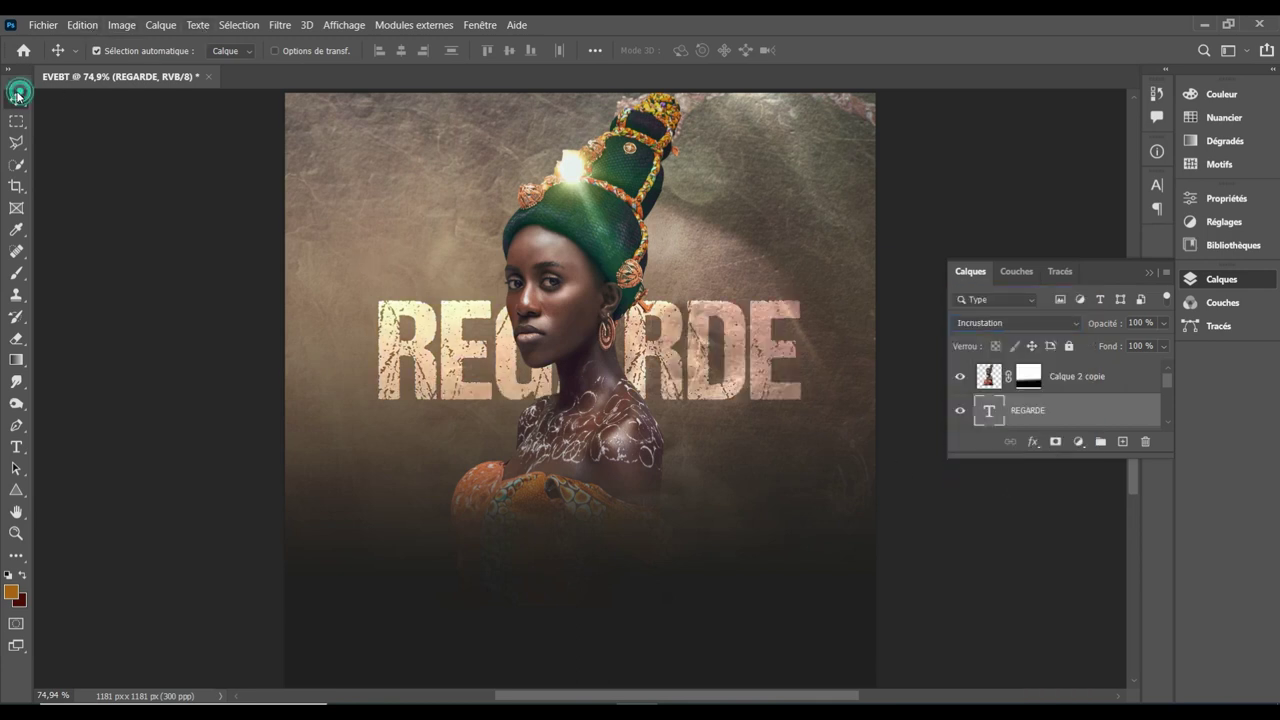
Drag the REGARDE title up toward the top of the poster
left_click(702, 337)
left_click_drag(698, 311, 693, 349)
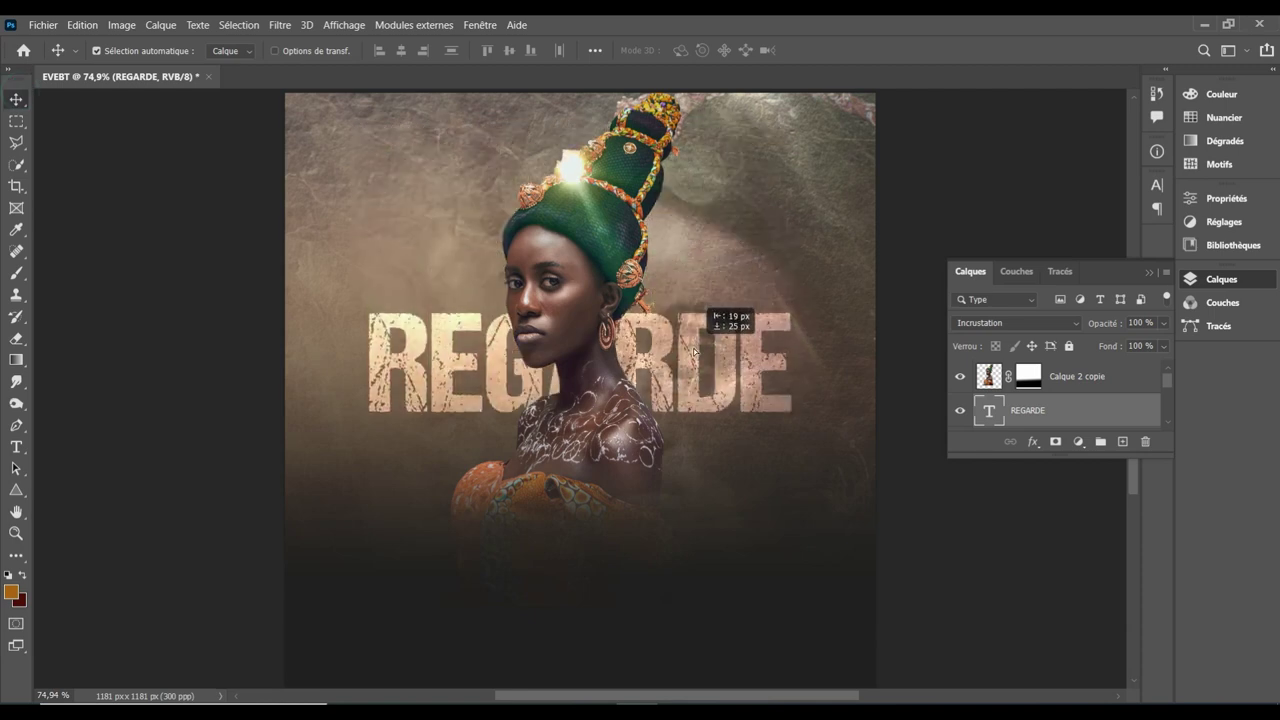
mouse_move(693, 349)
left_mouse_down()
mouse_move(666, 313)
mouse_move(644, 201)
left_mouse_up()
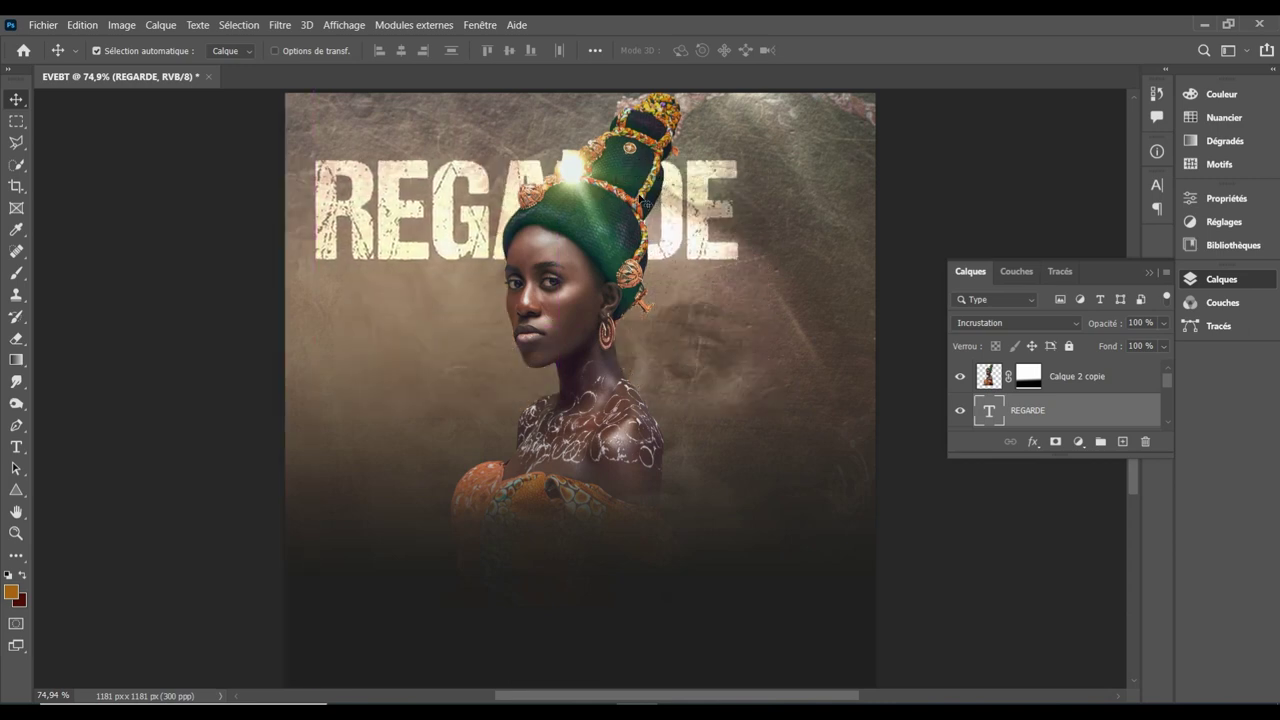
Scale REGARDE to about 57%, shift the woman right, and set REGARDE at upper left
key("ctrl+t")
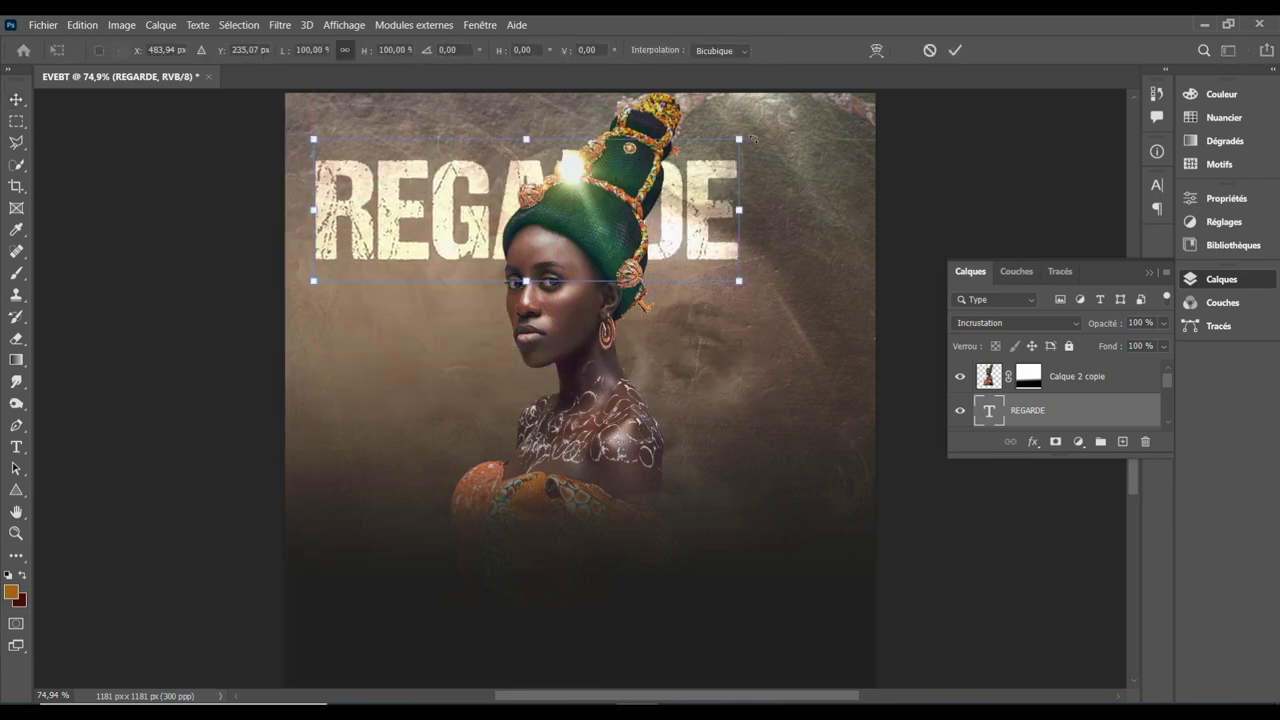
left_click_drag(739, 141, 555, 201)
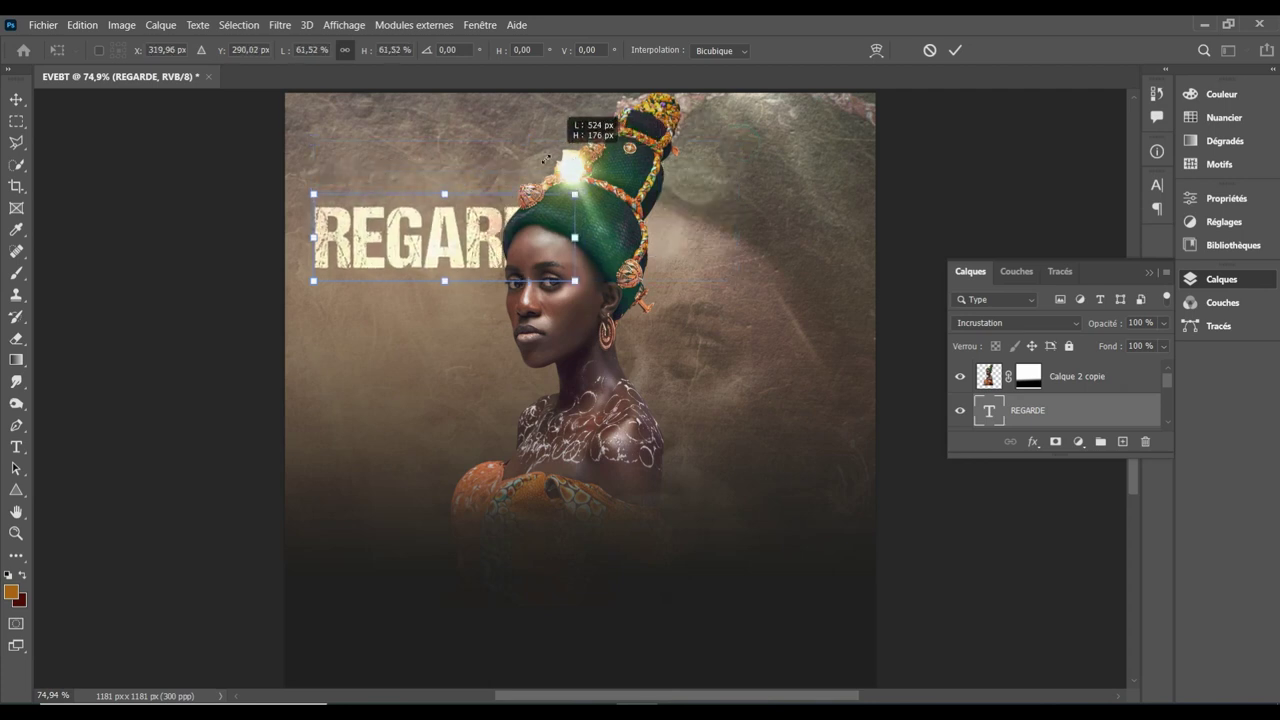
left_click_drag(390, 267, 390, 320)
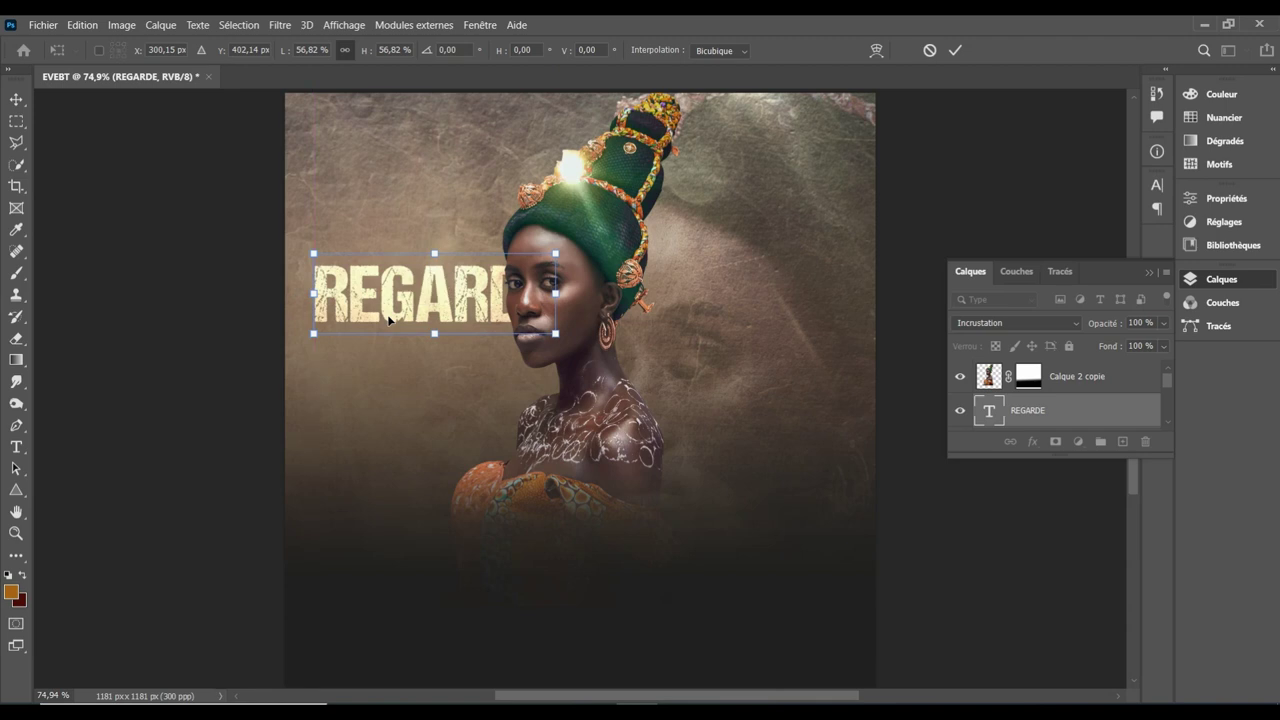
key("Return")
mouse_move(619, 247)
left_mouse_down()
mouse_move(686, 246)
mouse_move(676, 249)
left_mouse_up()
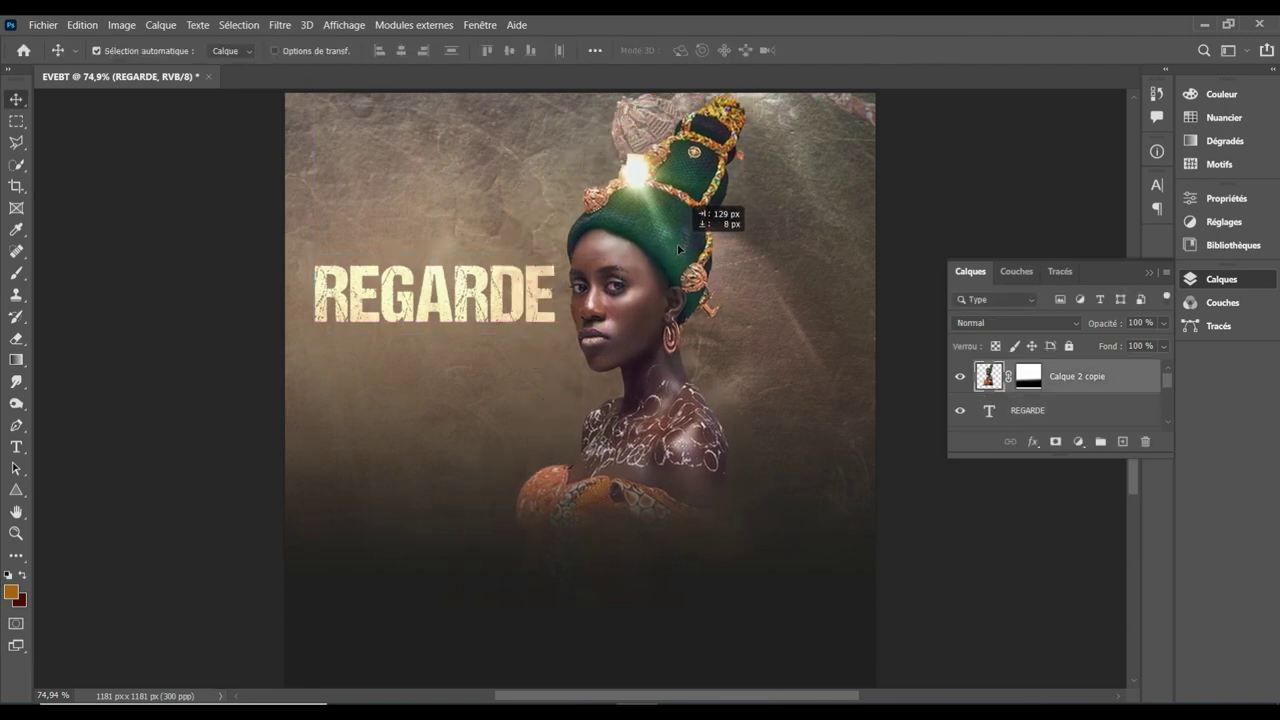
left_click_drag(465, 290, 456, 243)
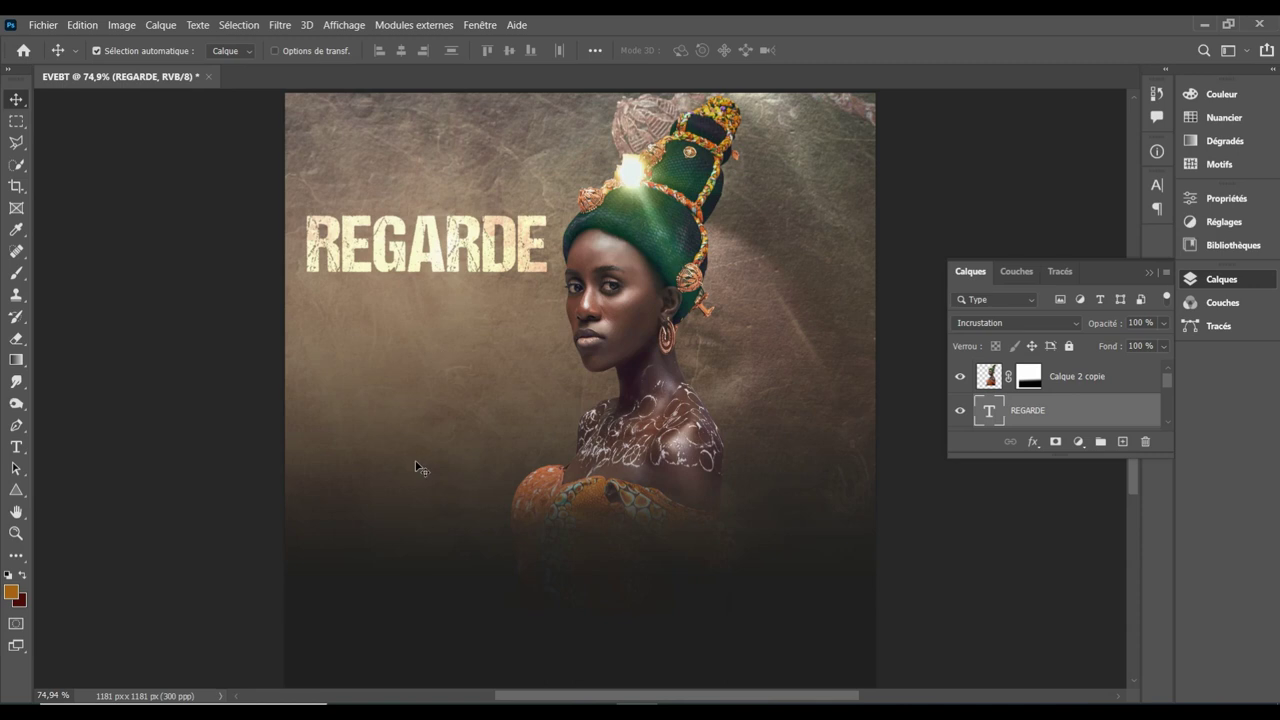
Add a new text line reading d'Afrique at the lower left of the poster
key("t")
left_click(362, 537)
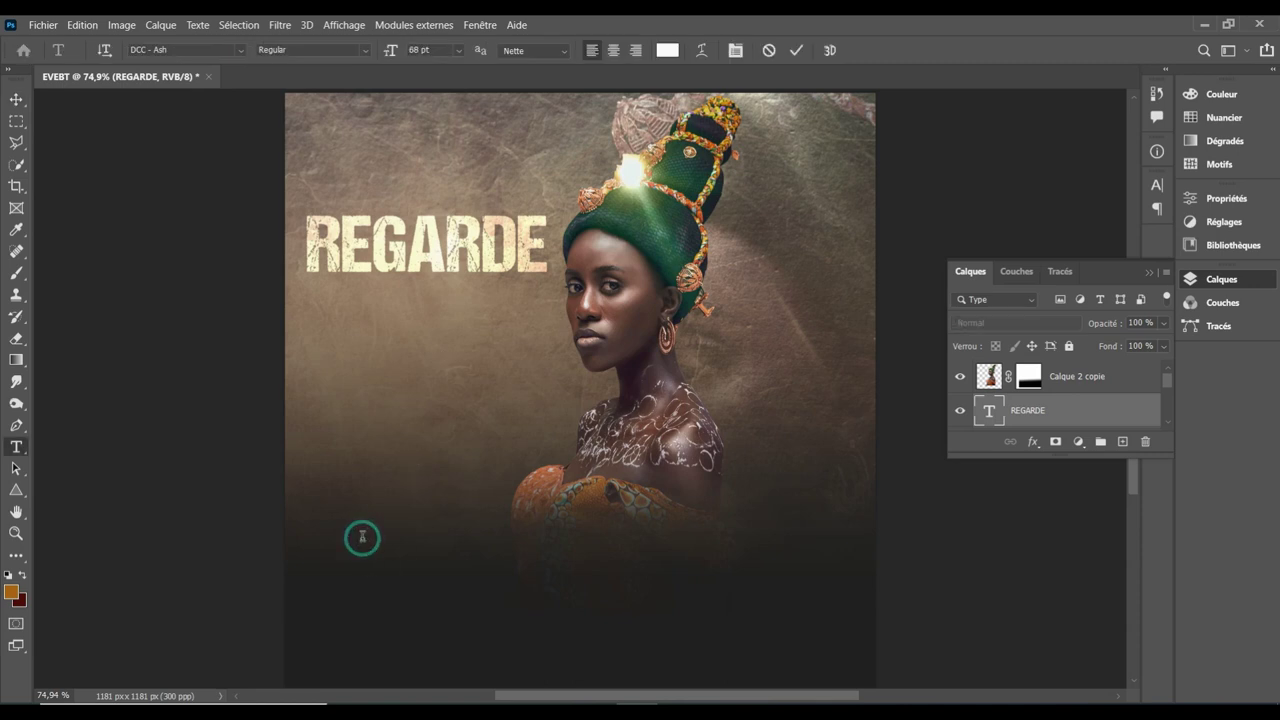
type("D")
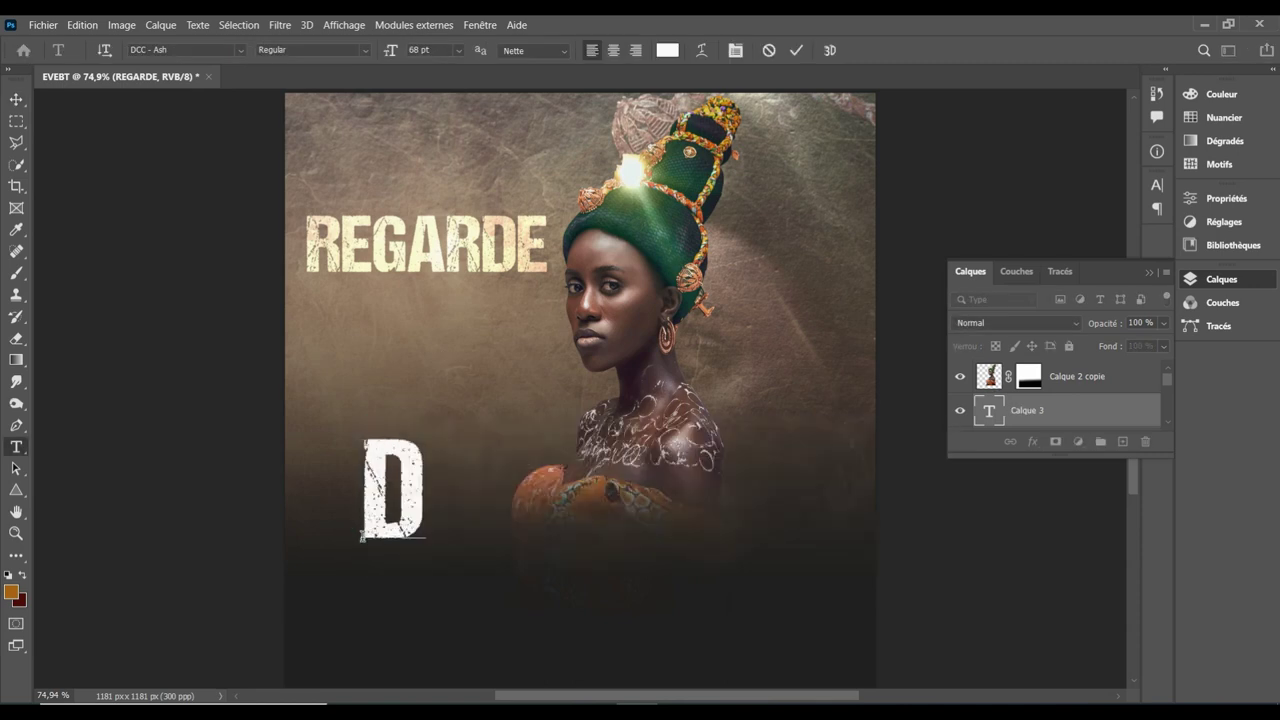
type("'")
key("BackSpace")
key("BackSpace")
type("d")
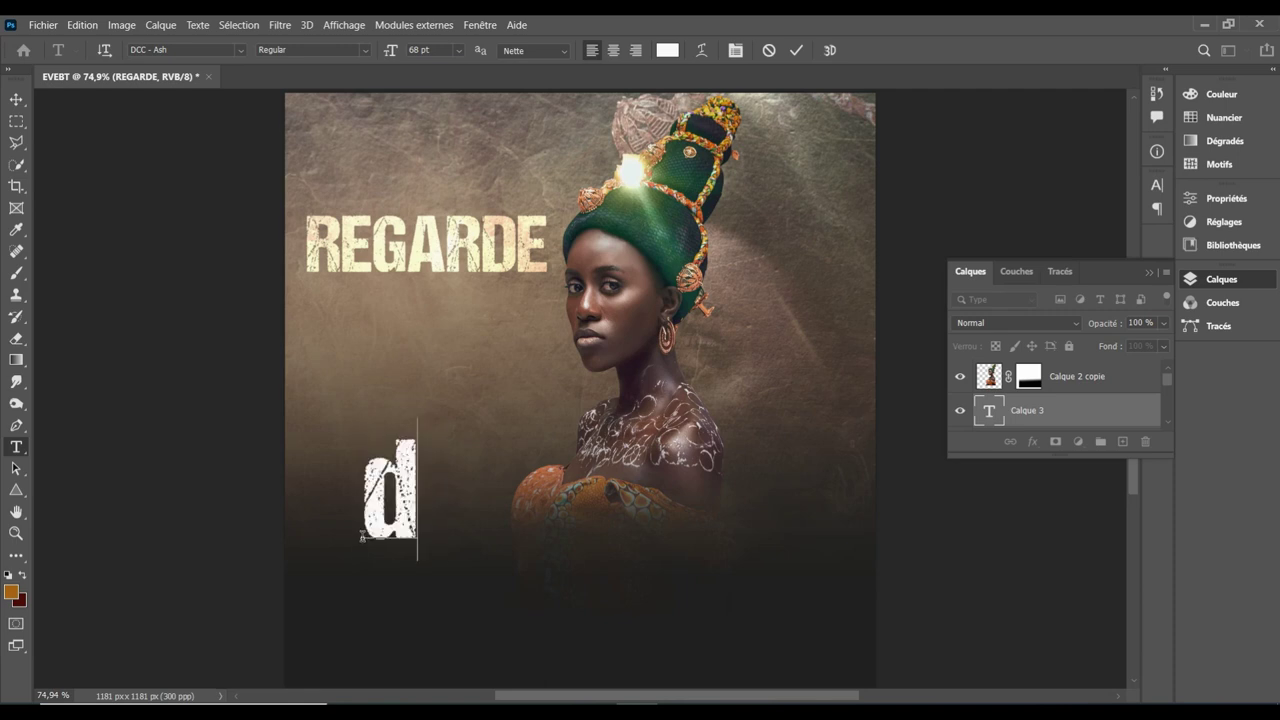
type("4")
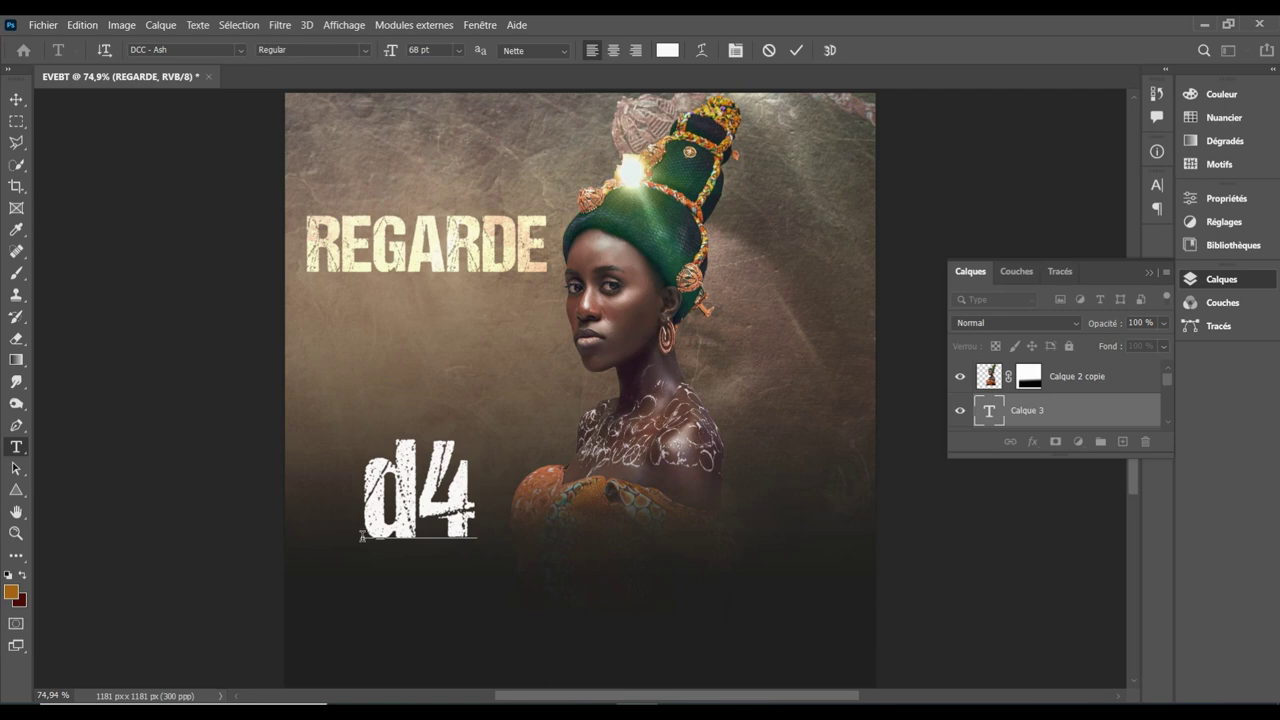
key("BackSpace")
type("’")
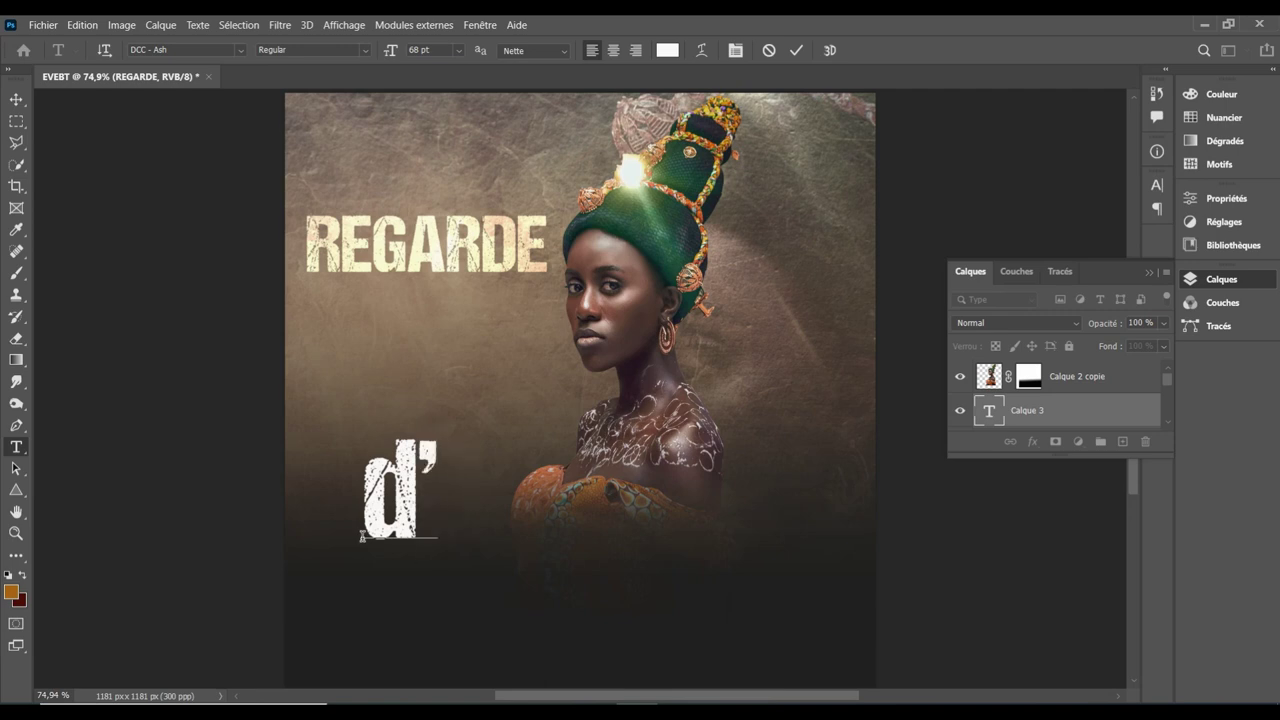
type("Afr")
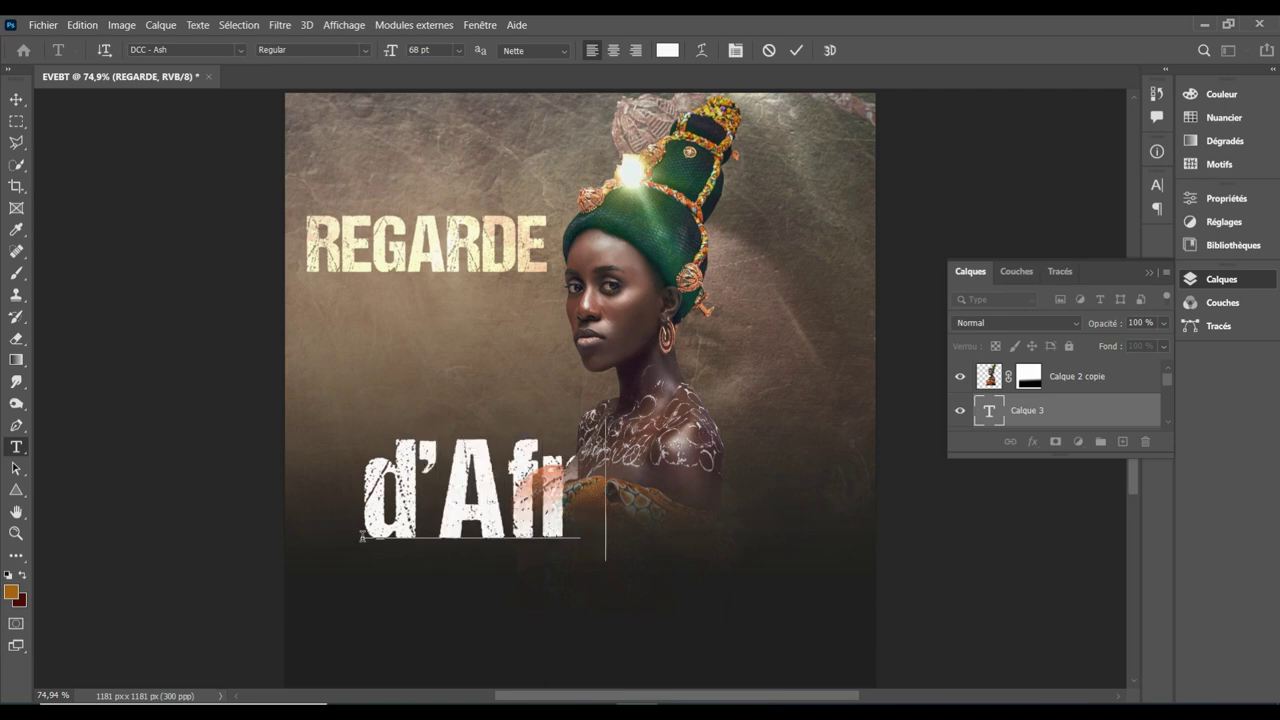
type("iq")
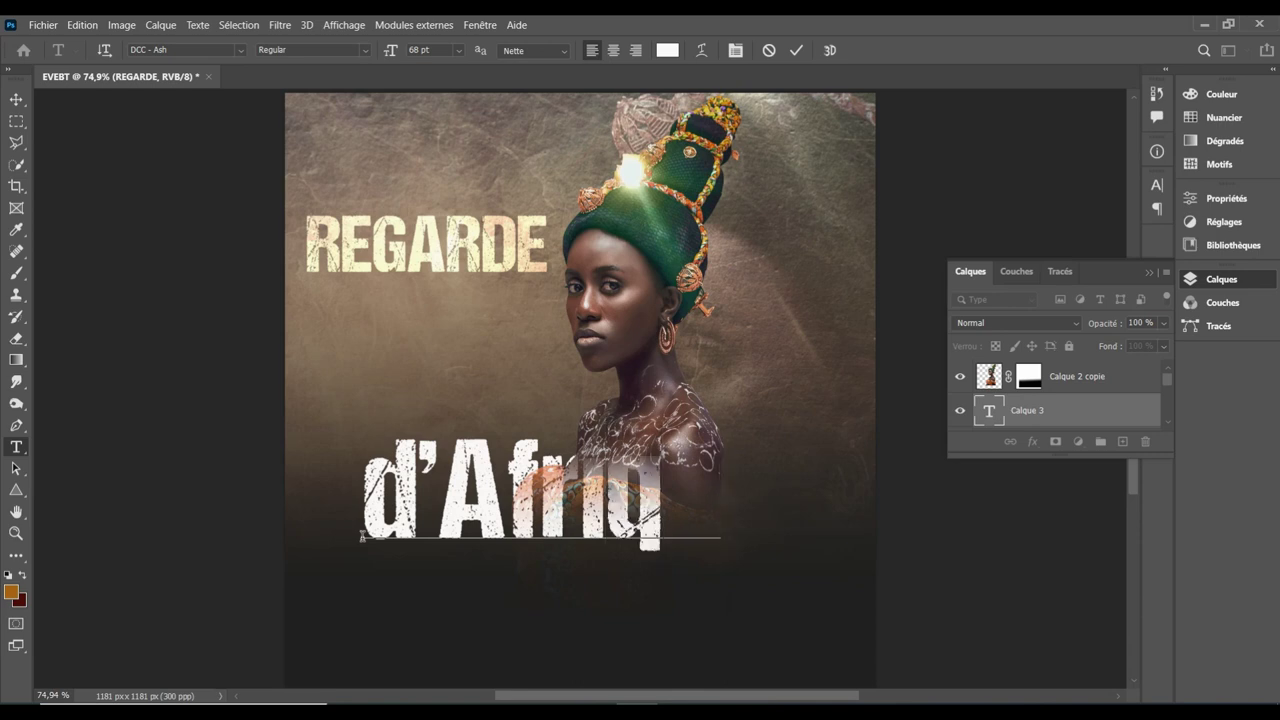
type("ue")
Try the Shailendra Demo font on d'Afrique at 30 pt, then reduce the size
key("ctrl+a")
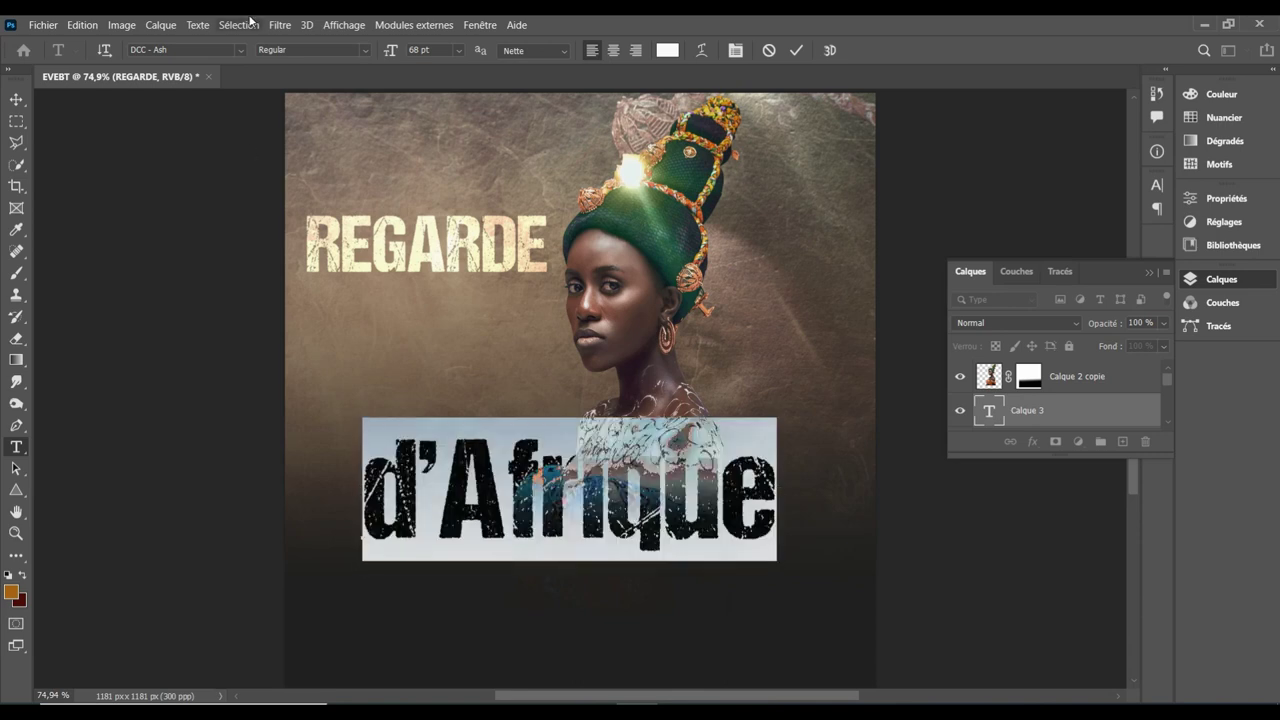
left_click(168, 48)
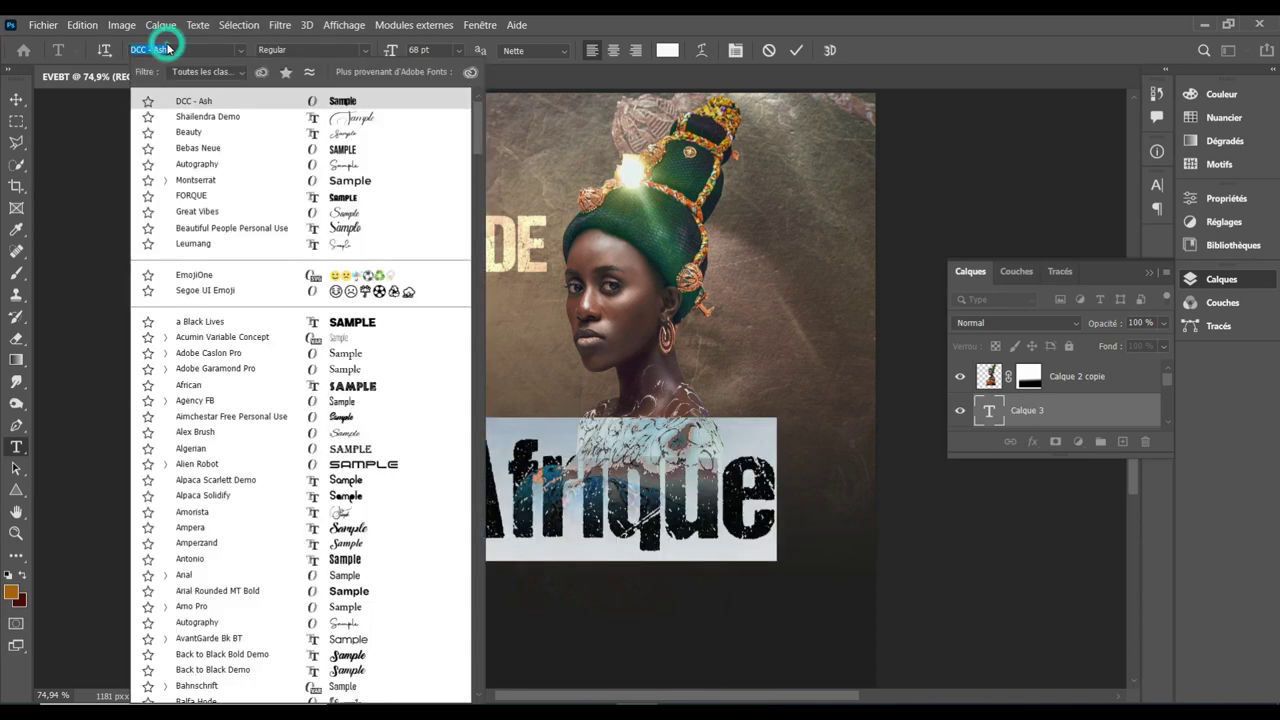
left_click(325, 120)
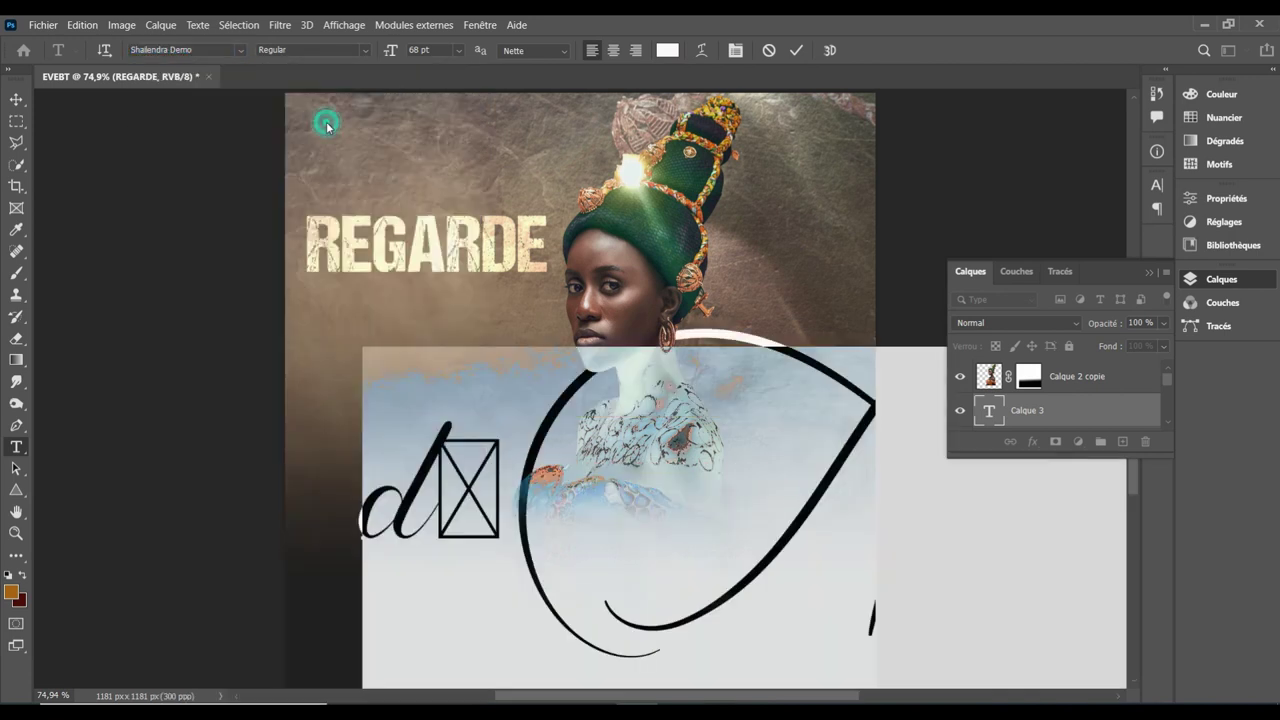
left_click(416, 50)
type("30")
key("Return")
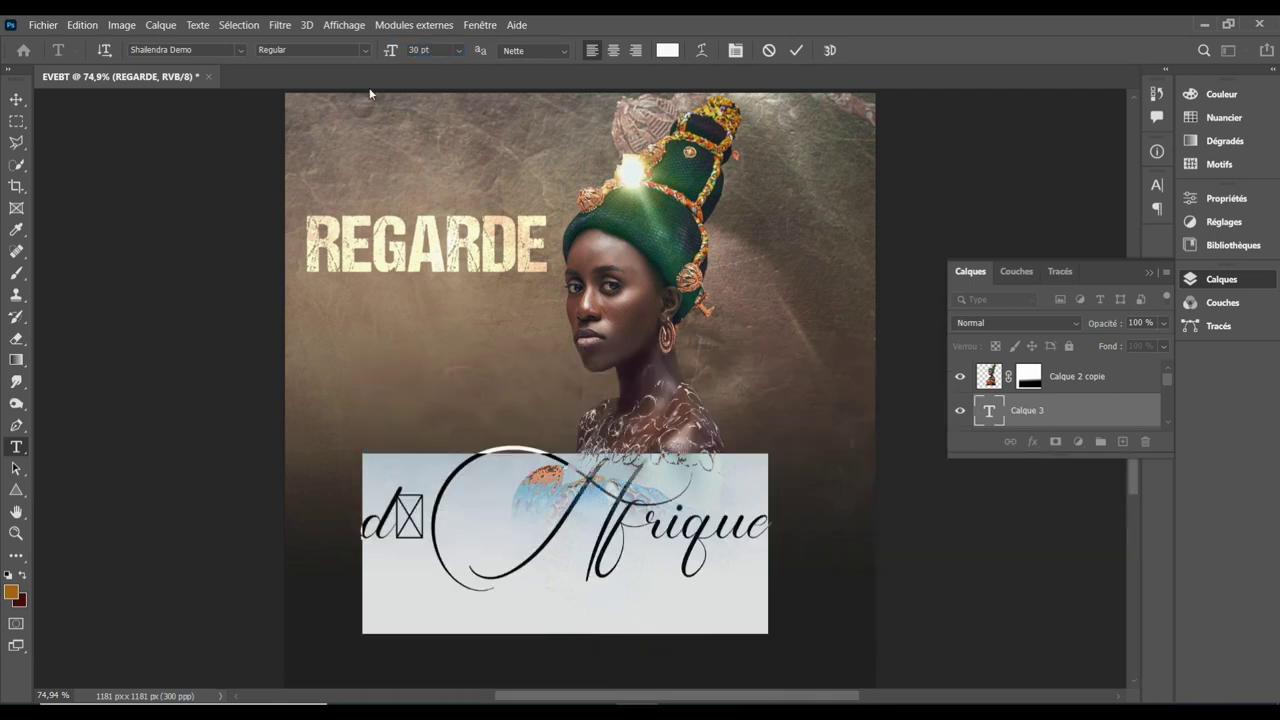
left_click(414, 50)
scroll(414, 50, "down", 4)
scroll(414, 50, "down", 3)
scroll(414, 50, "down", 4)
scroll(414, 50, "down", 1)
scroll(414, 50, "down", 1)
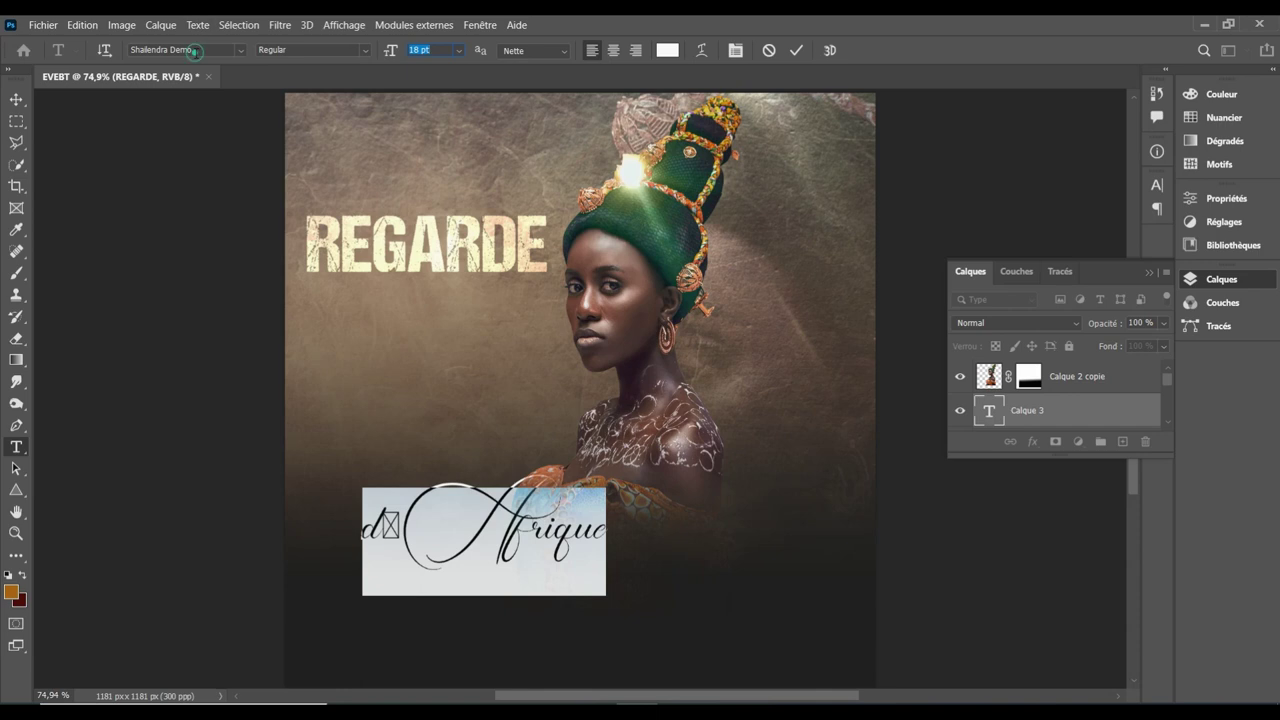
Switch d'Afrique to the Autography font at 41 pt and commit the text
left_click(195, 50)
type("aut")
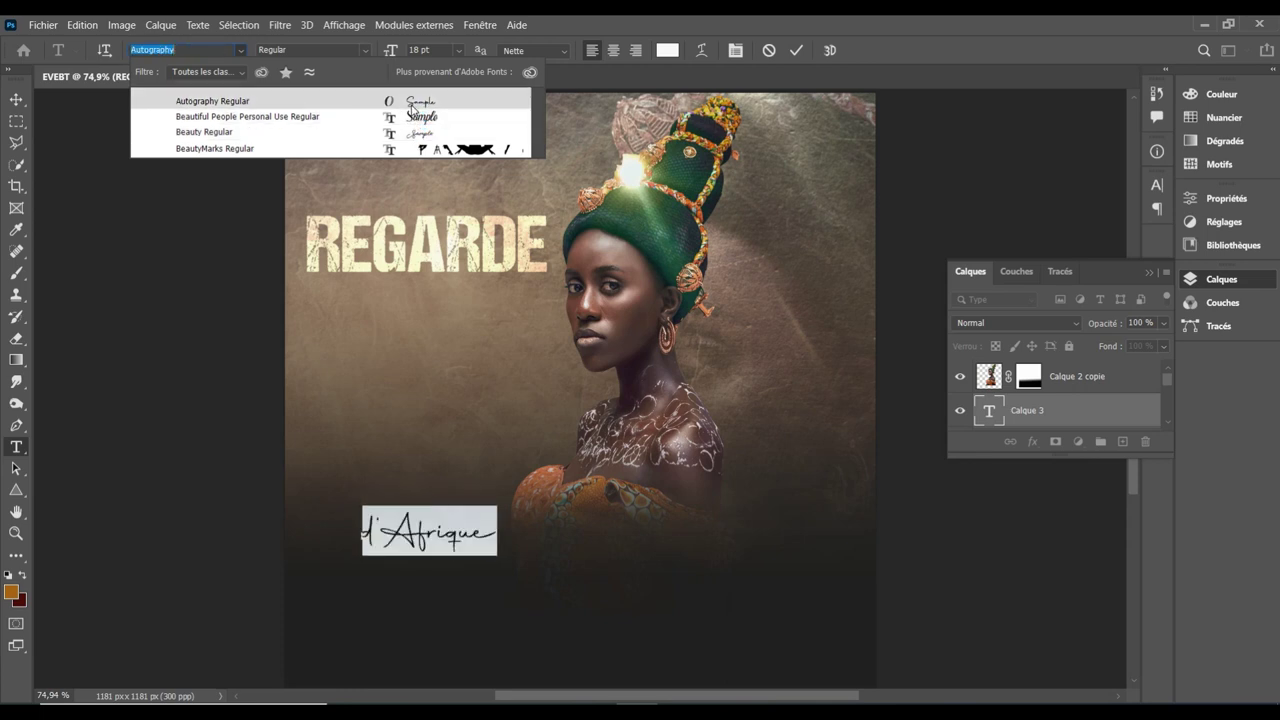
left_click(411, 104)
left_click(417, 49)
key("Up")
key("Up")
key("Up")
key("Up")
key("Up")
key("Up")
key("Up")
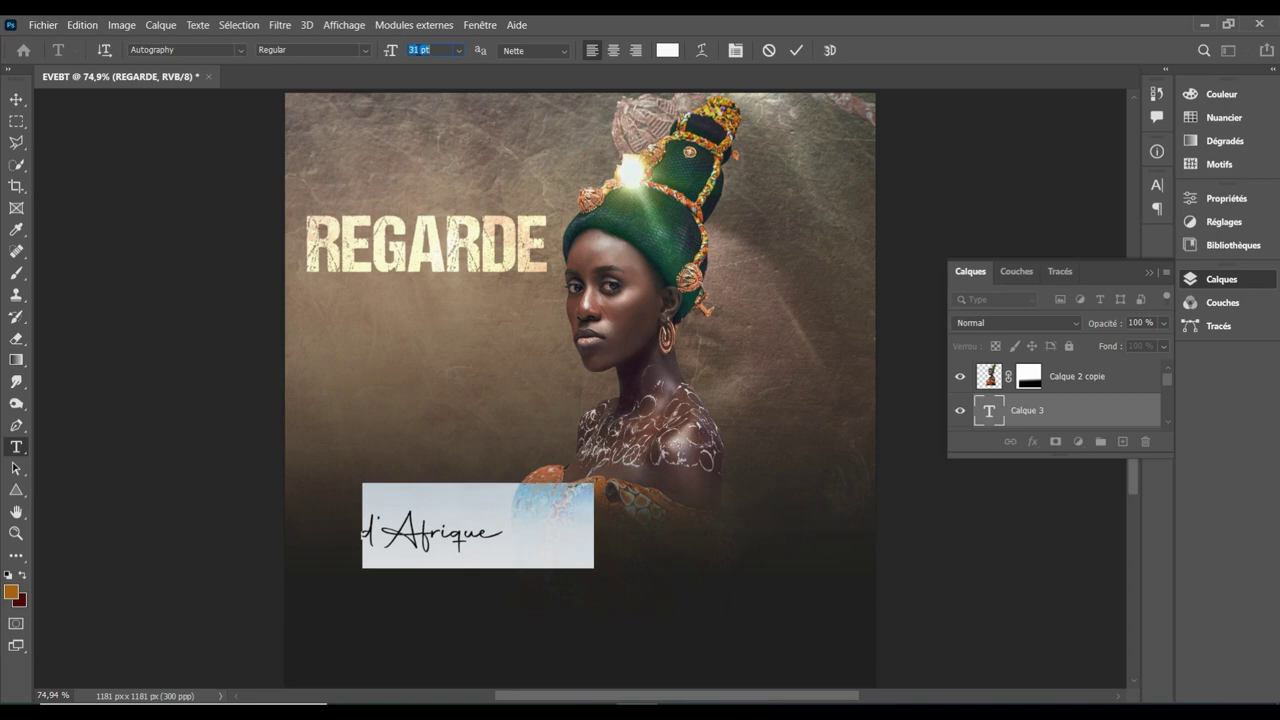
key("Up")
key("Up")
key("Up")
key("Up")
key("Up")
key("Up")
key("Up")
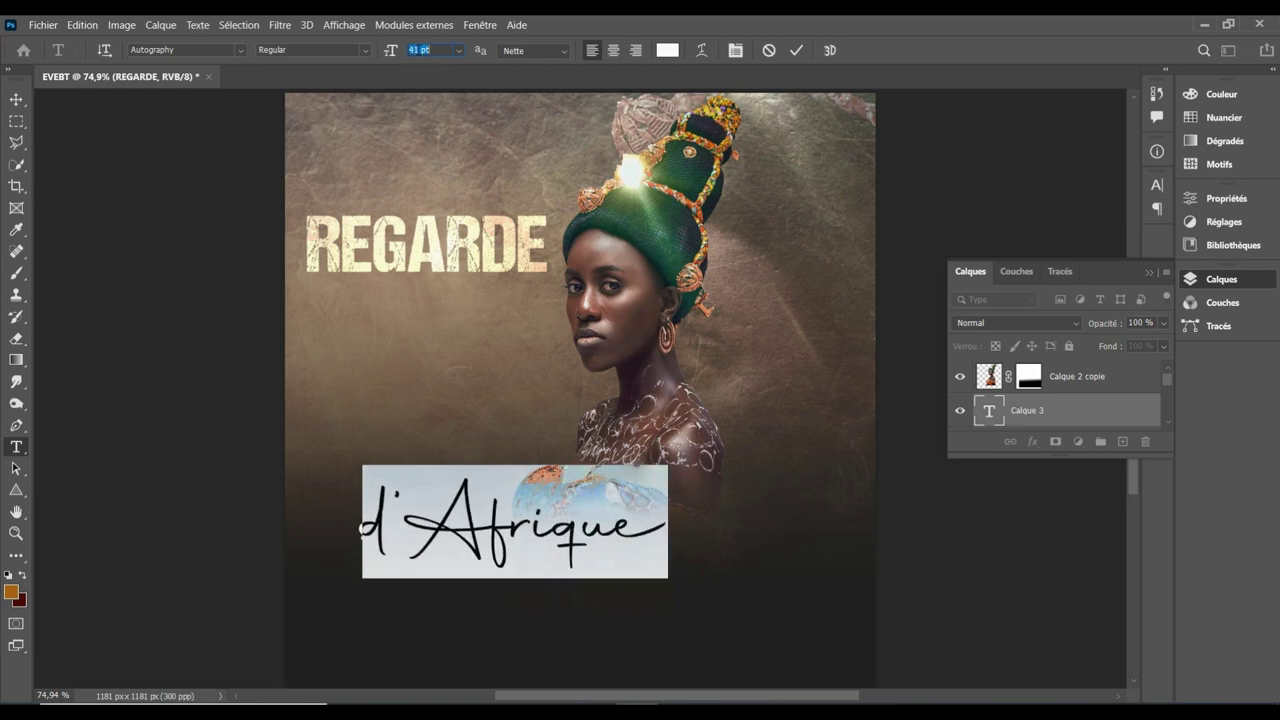
left_click(796, 50)
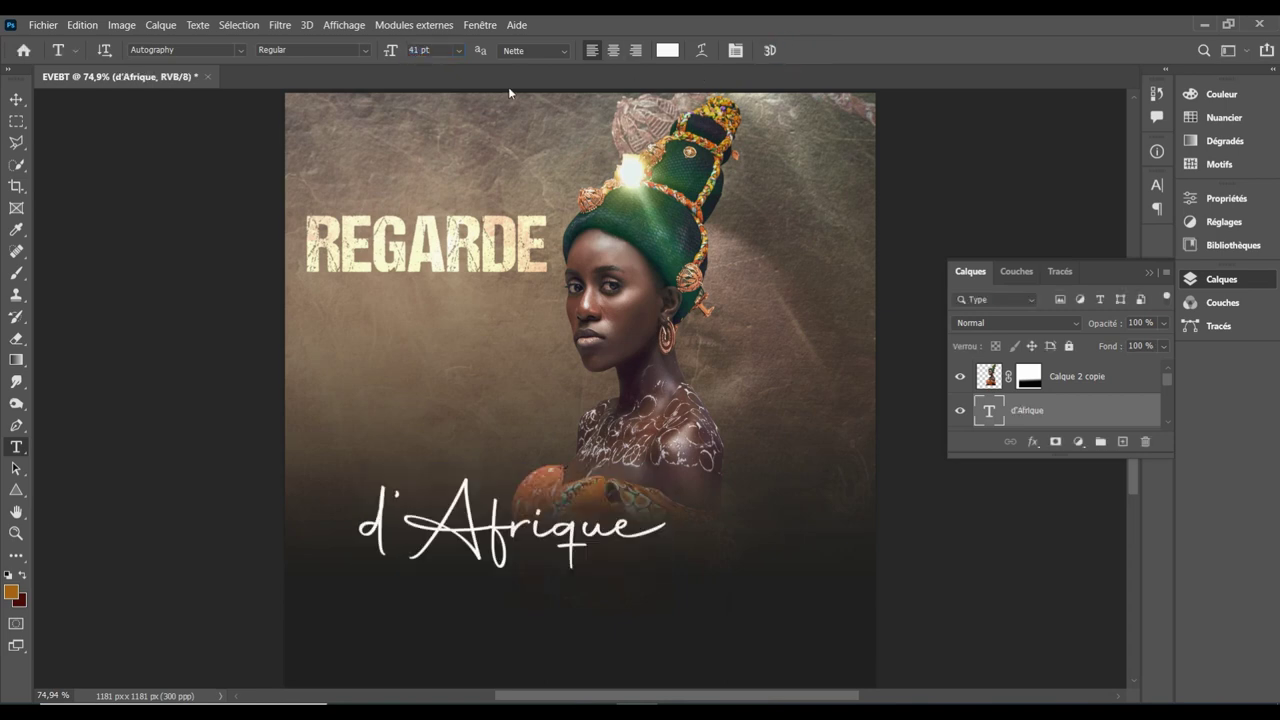
Place d'Afrique under REGARDE's left side and scale it to about 80%
left_click(16, 99)
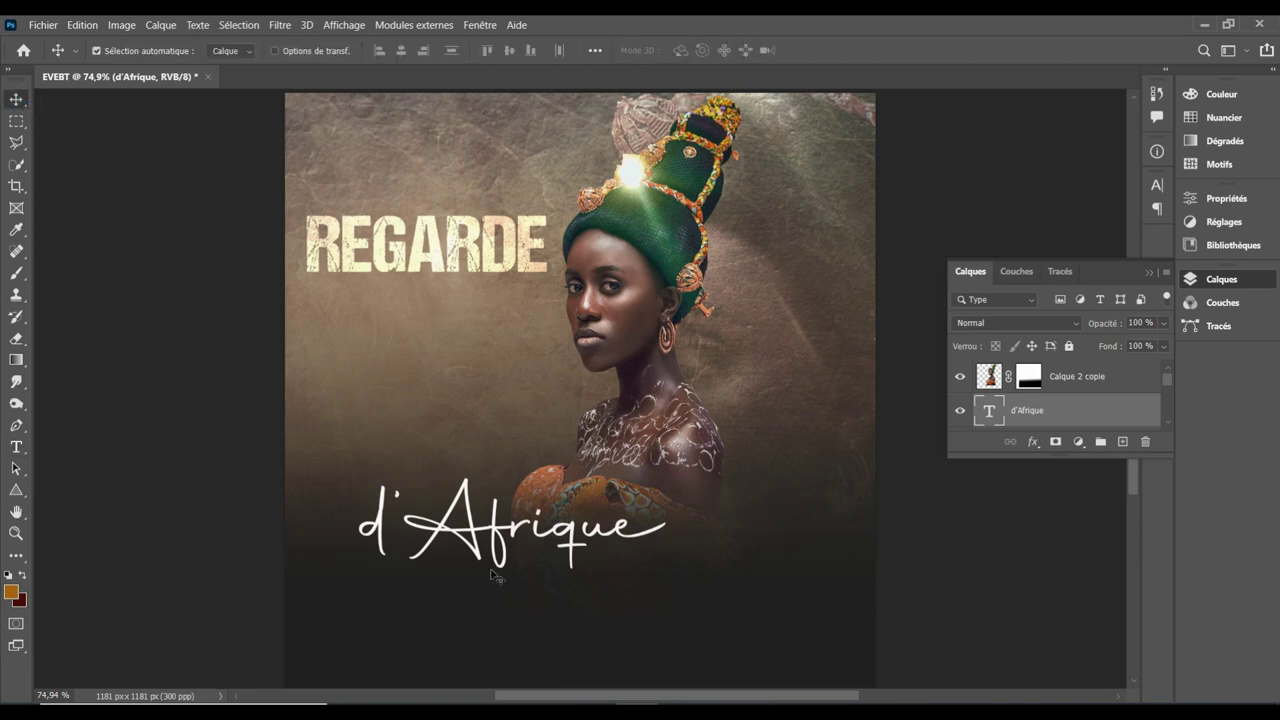
mouse_move(498, 553)
left_mouse_down()
mouse_move(458, 328)
mouse_move(445, 370)
left_mouse_up()
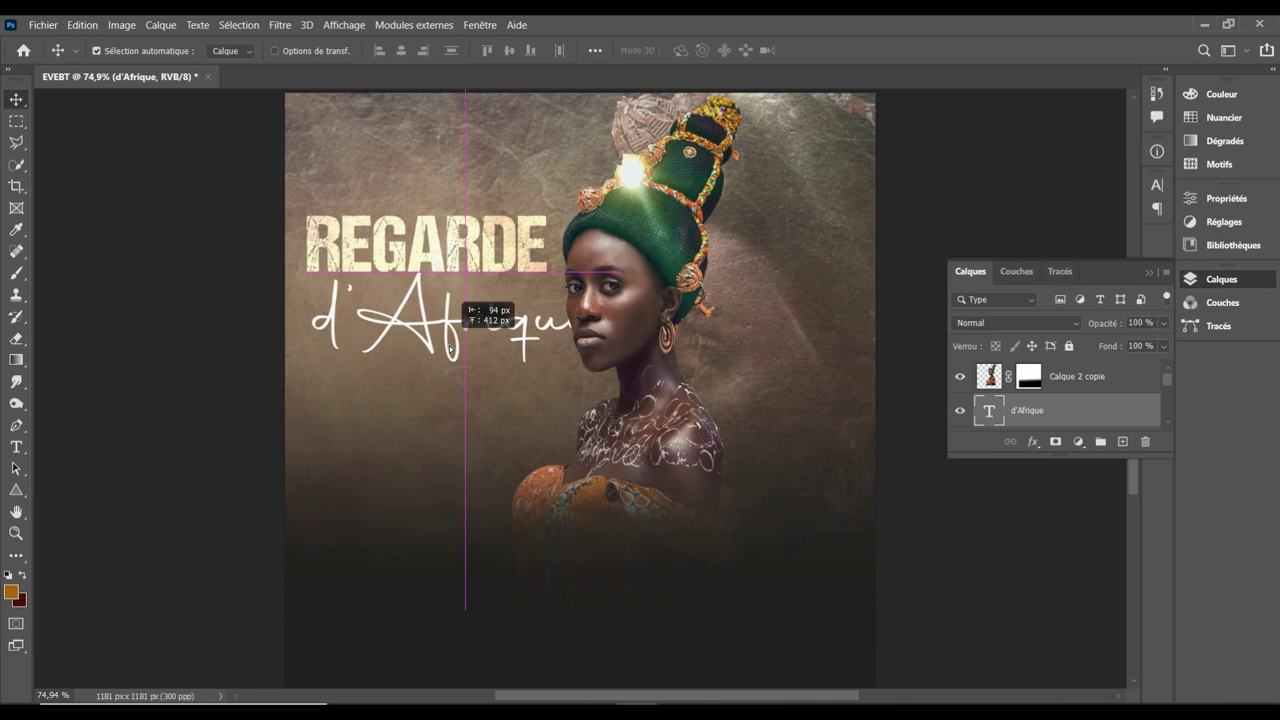
left_click_drag(445, 370, 426, 323)
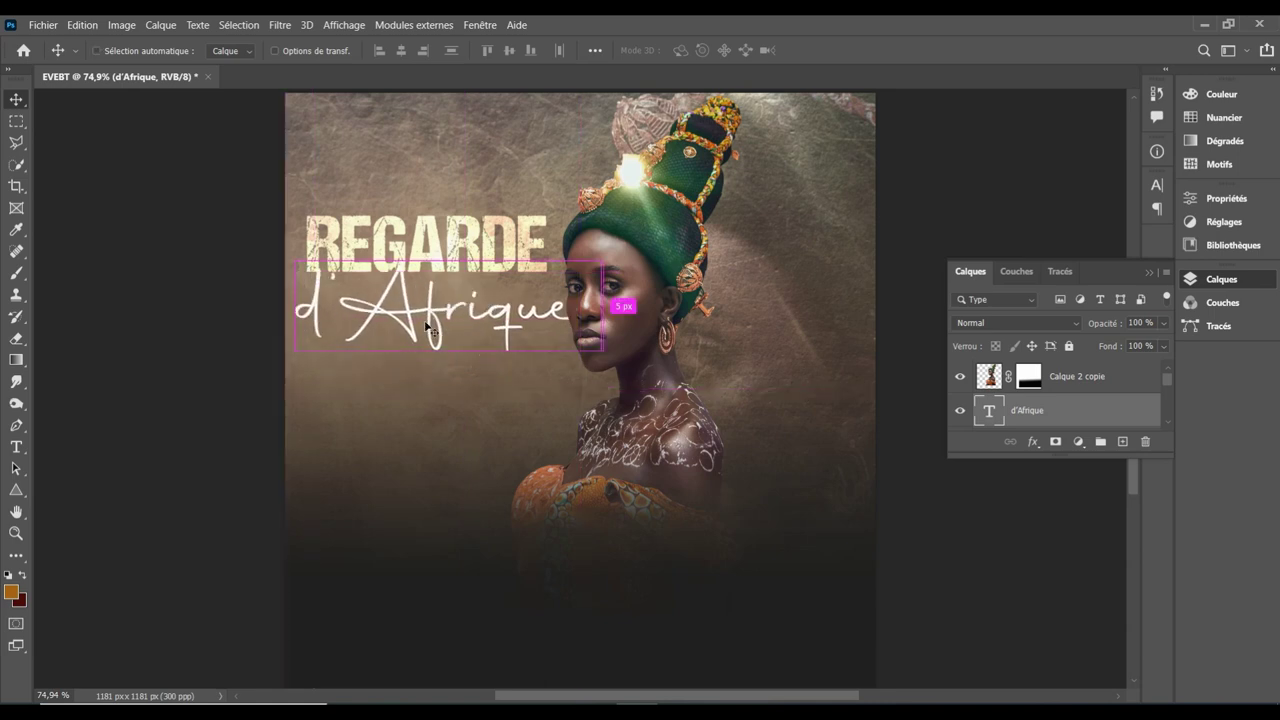
key("ctrl+t")
left_click_drag(604, 247, 546, 282)
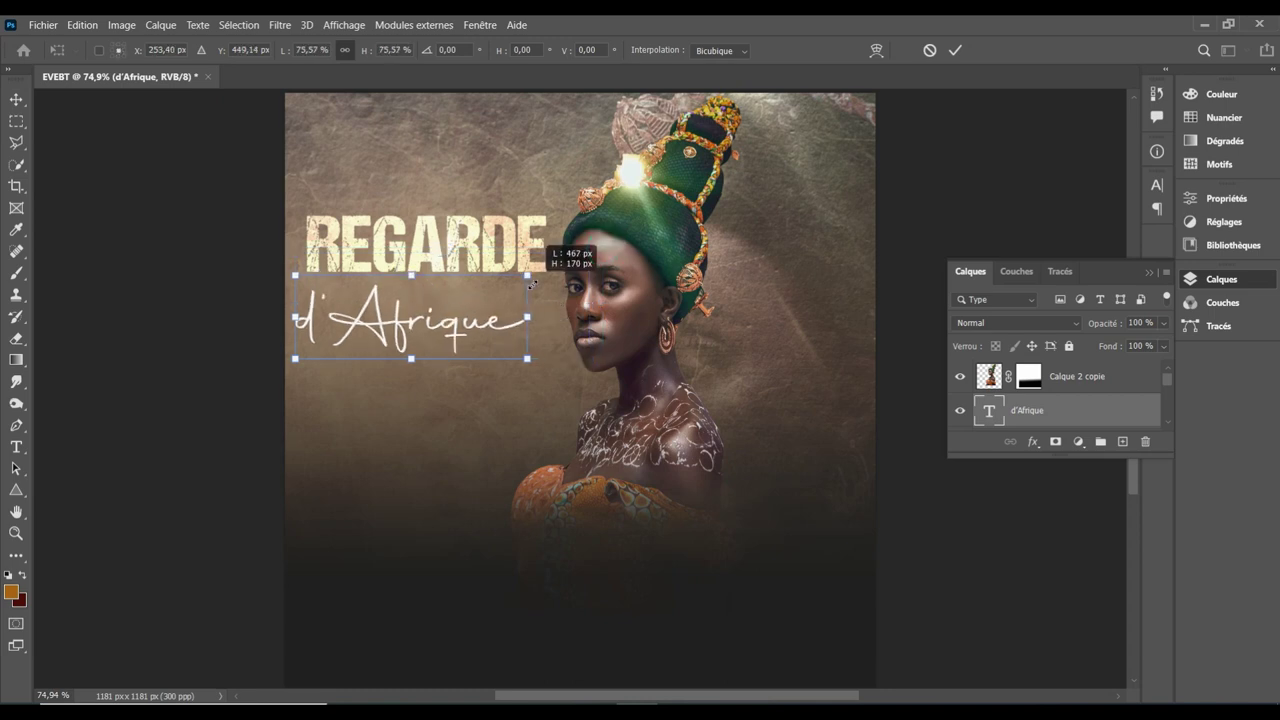
left_click_drag(449, 321, 462, 290)
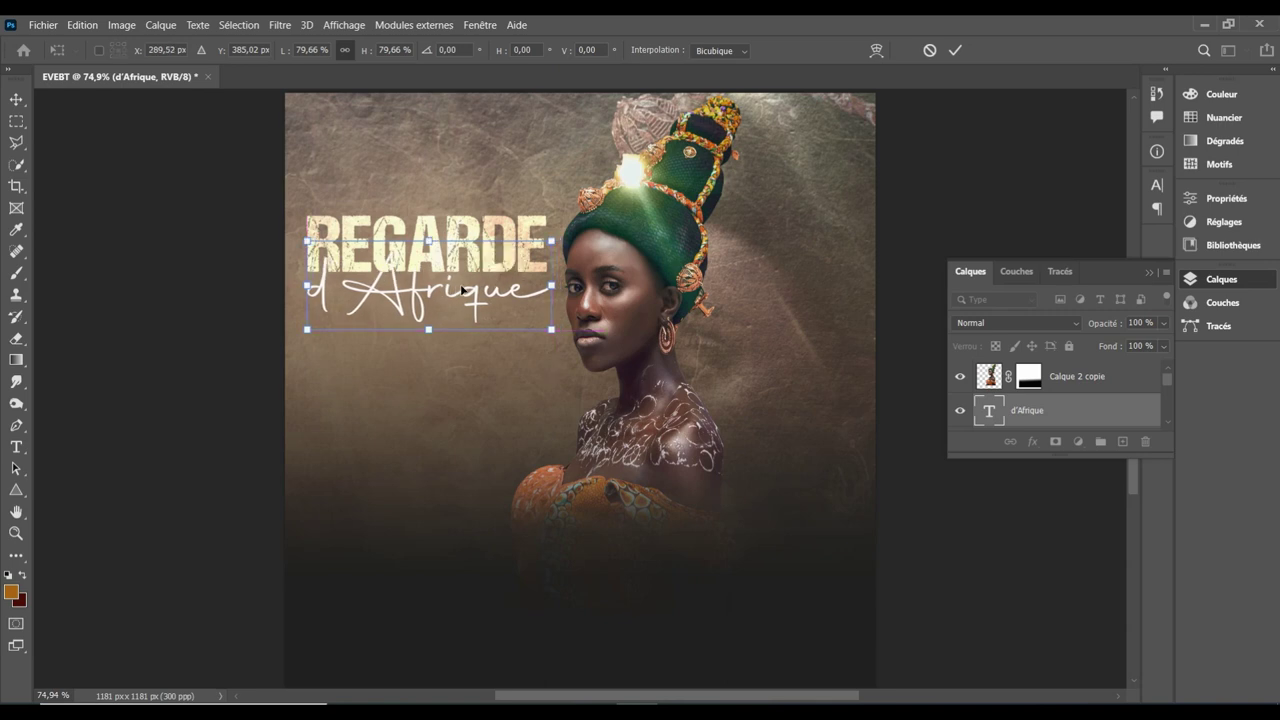
key("Return")
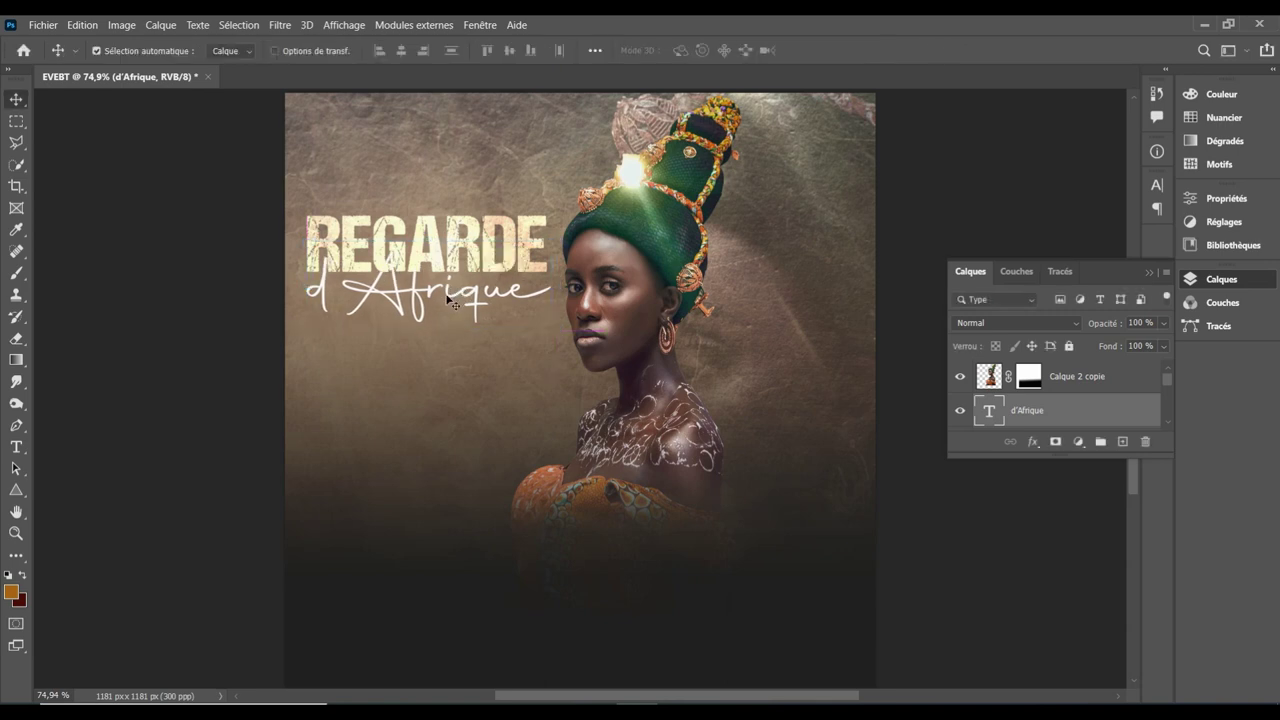
Lower d'Afrique on the poster and set REGARDE just above it
left_click_drag(448, 300, 453, 376)
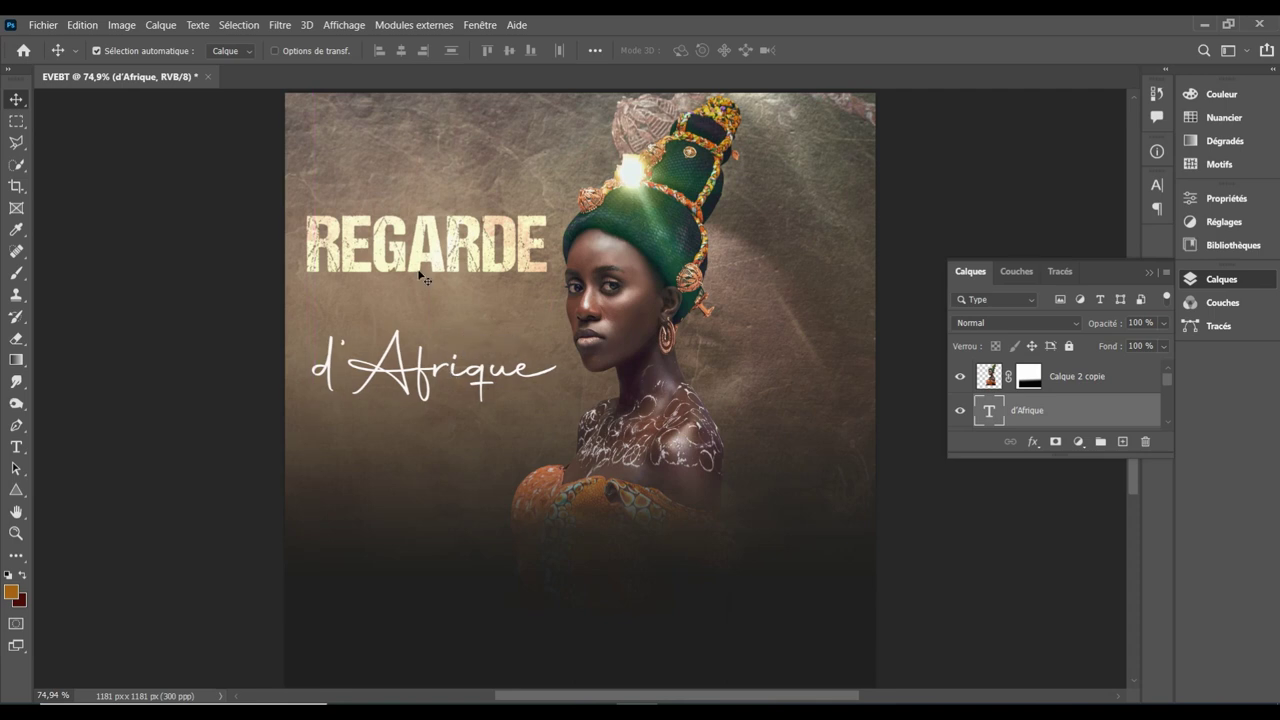
left_click_drag(420, 276, 417, 317)
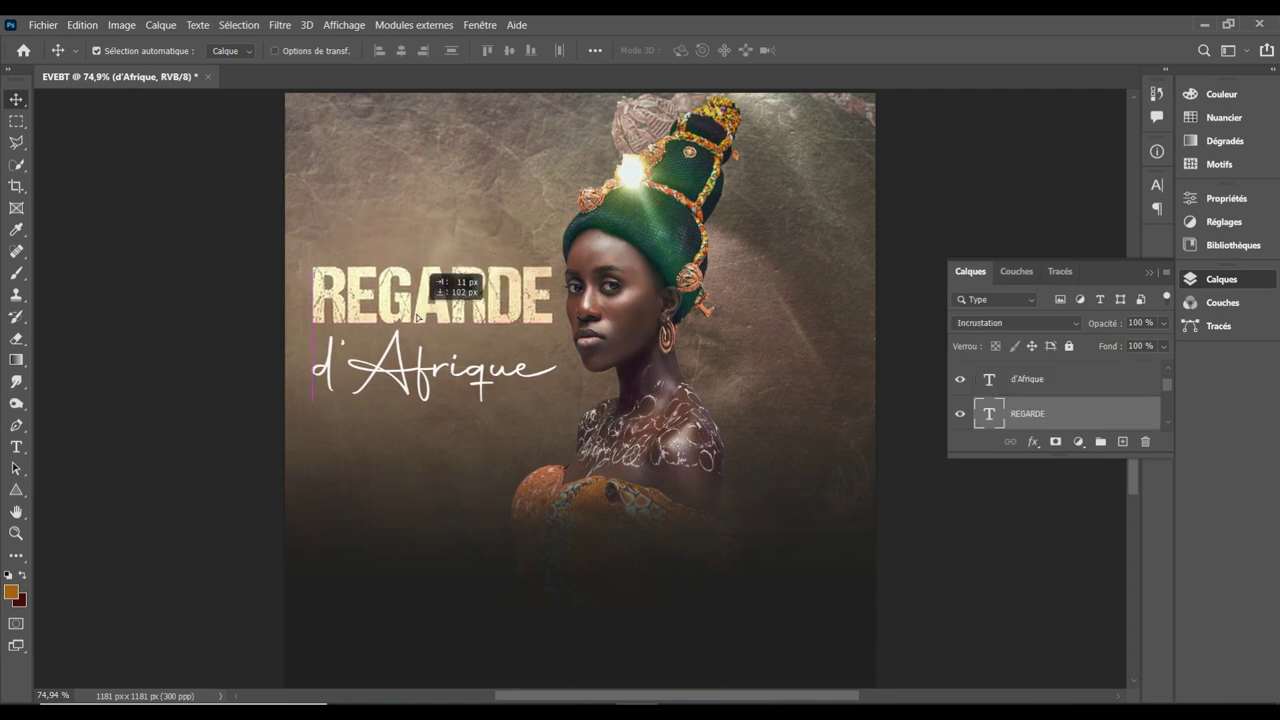
left_click_drag(417, 317, 413, 311)
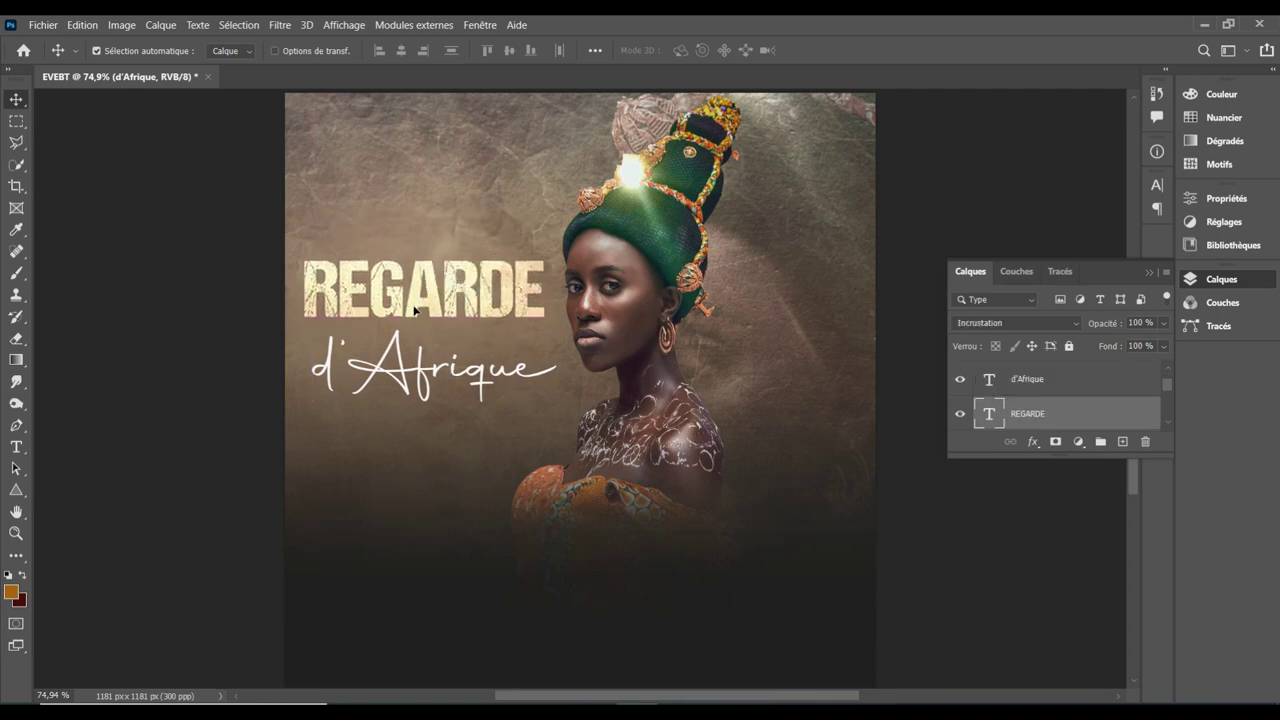
left_click(17, 449)
Draw a paragraph text box at the poster bottom at 10 pt, then 7 pt
left_click_drag(343, 580, 764, 665)
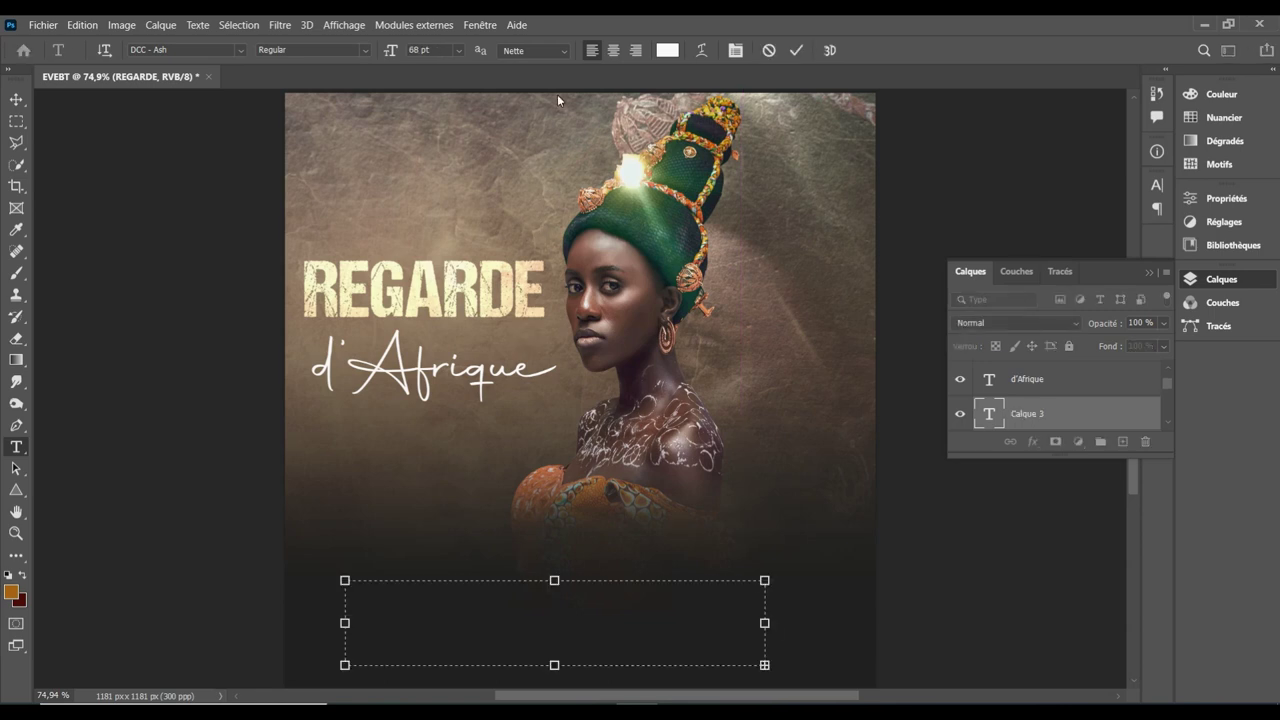
double_click(418, 50)
type("10")
key("Return")
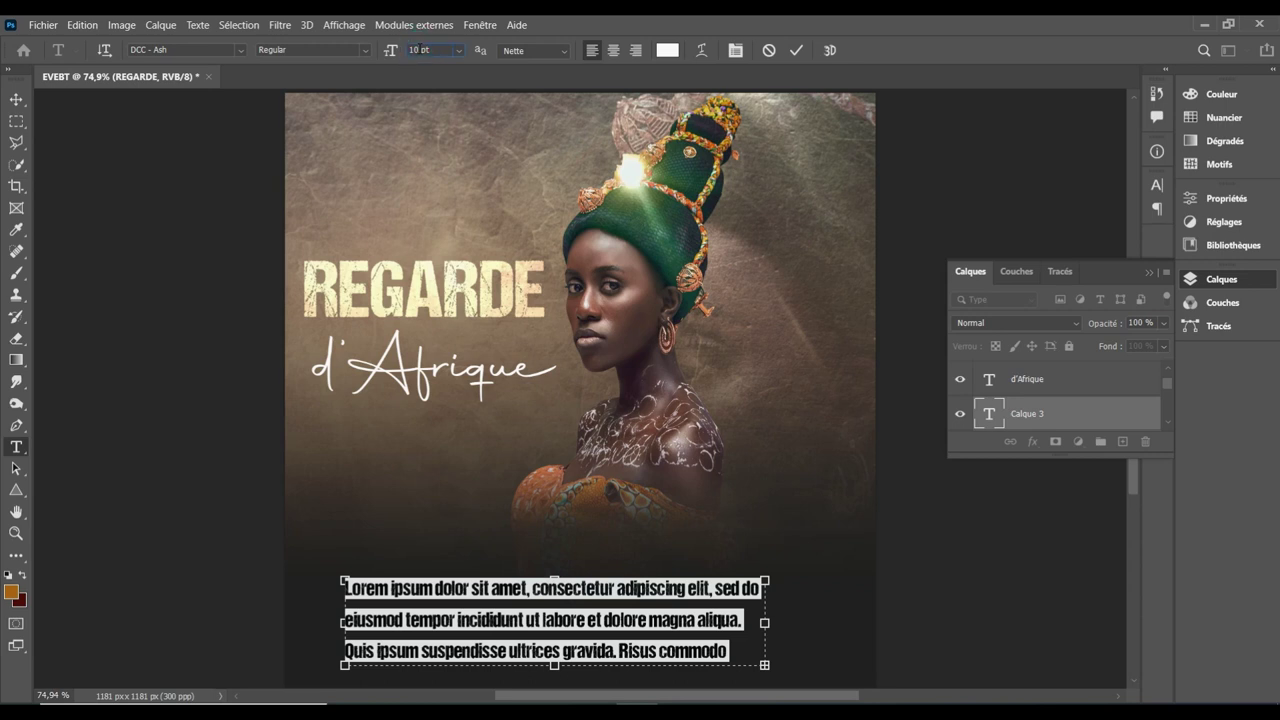
key("Down")
key("Down")
key("Down")
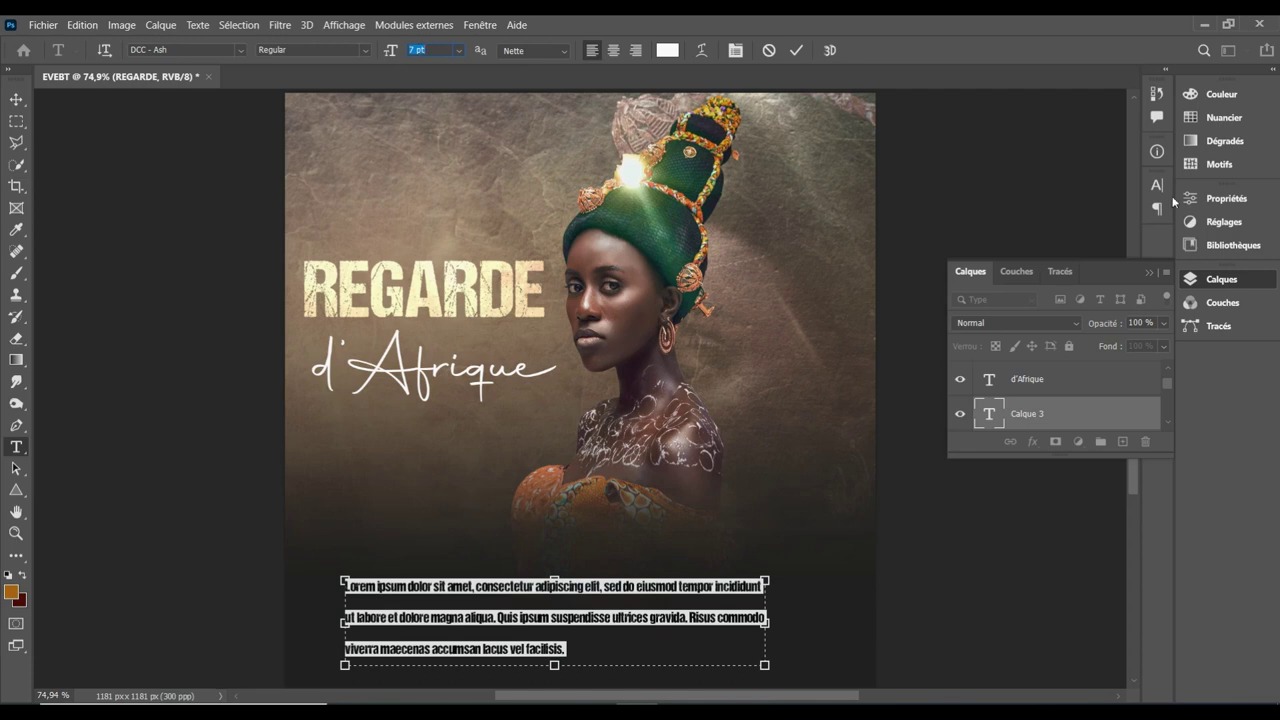
Centre-align the paragraph and set its line spacing to 7 pt
left_click(1156, 186)
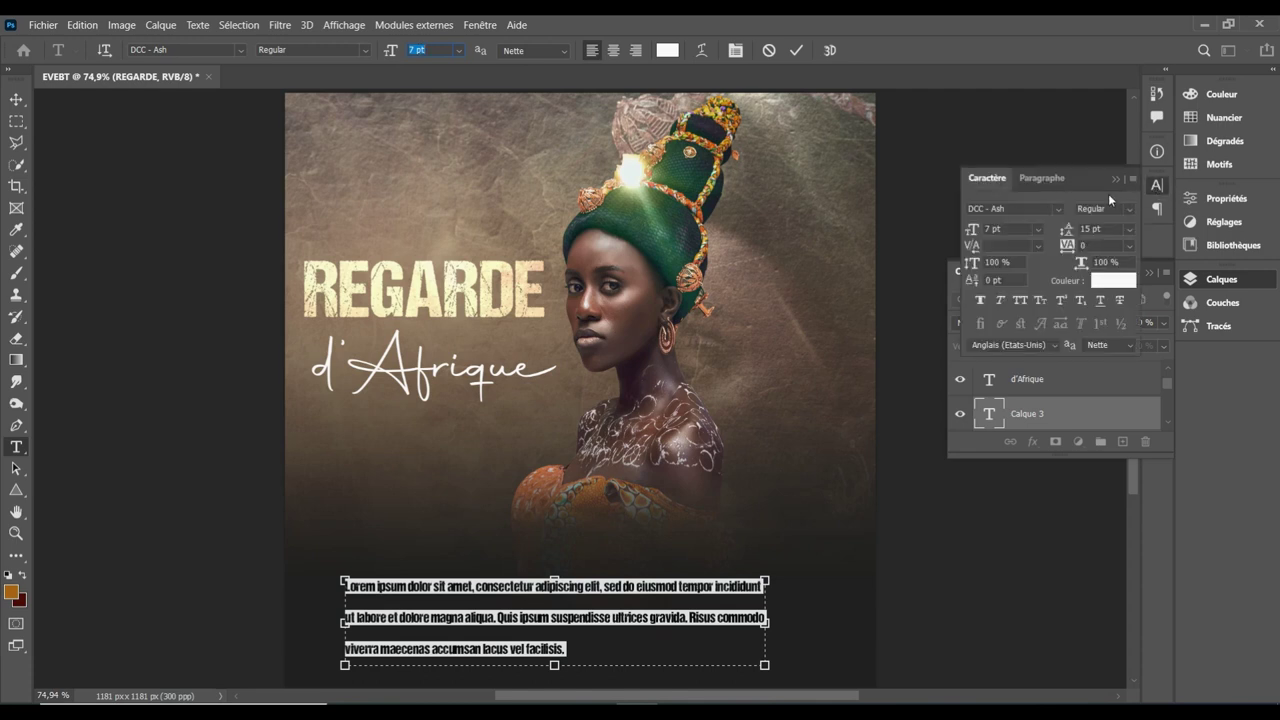
key("Down")
key("Down")
key("Down")
key("Down")
key("Up")
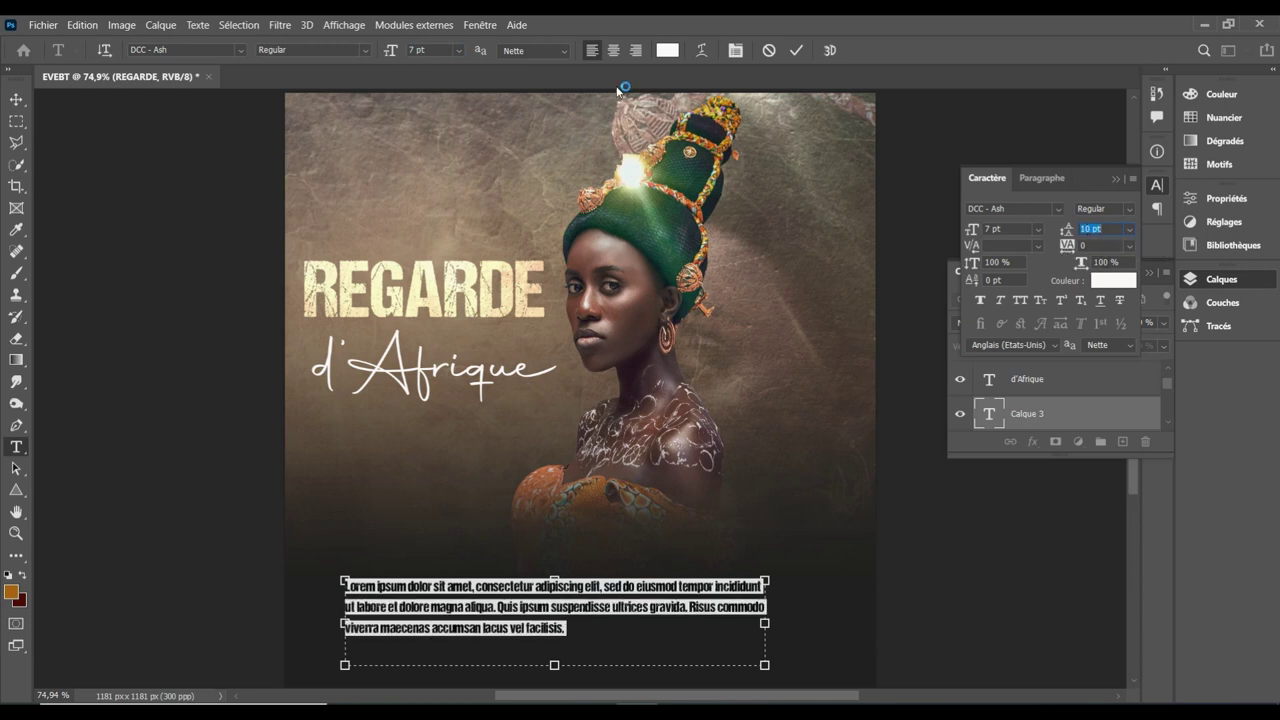
left_click(614, 55)
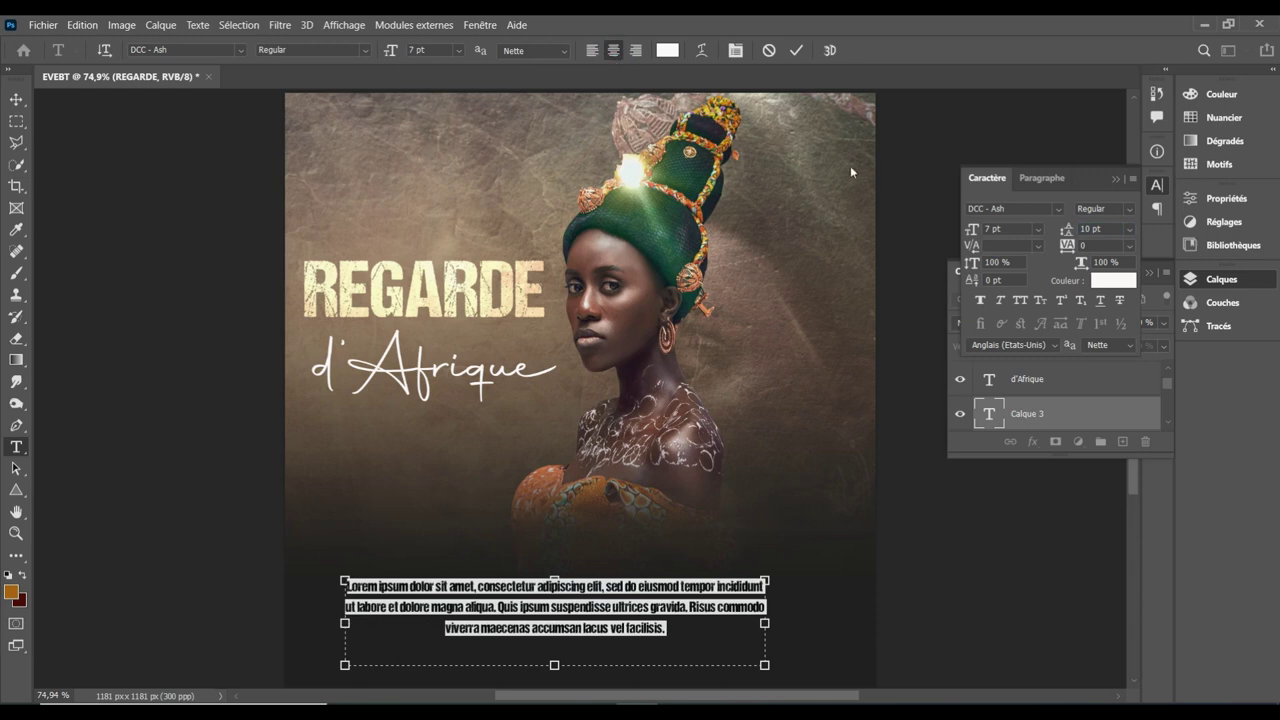
left_click(796, 50)
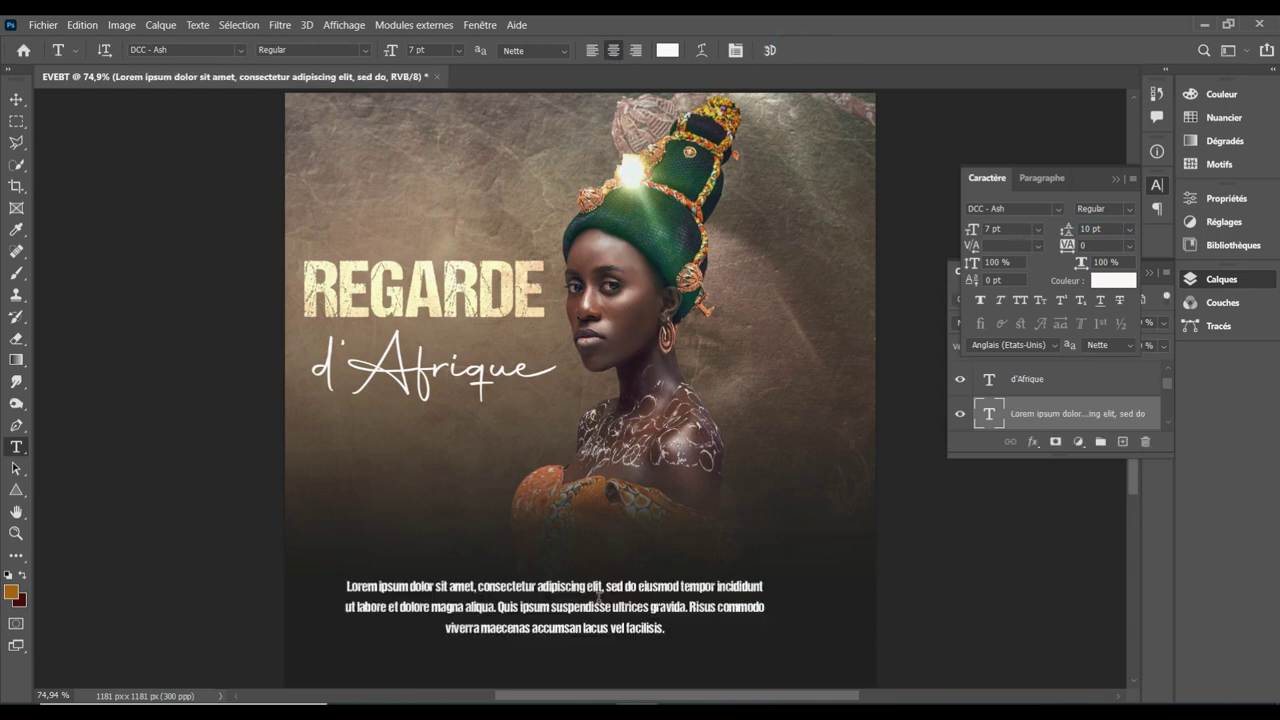
left_click(597, 602)
key("ctrl+a")
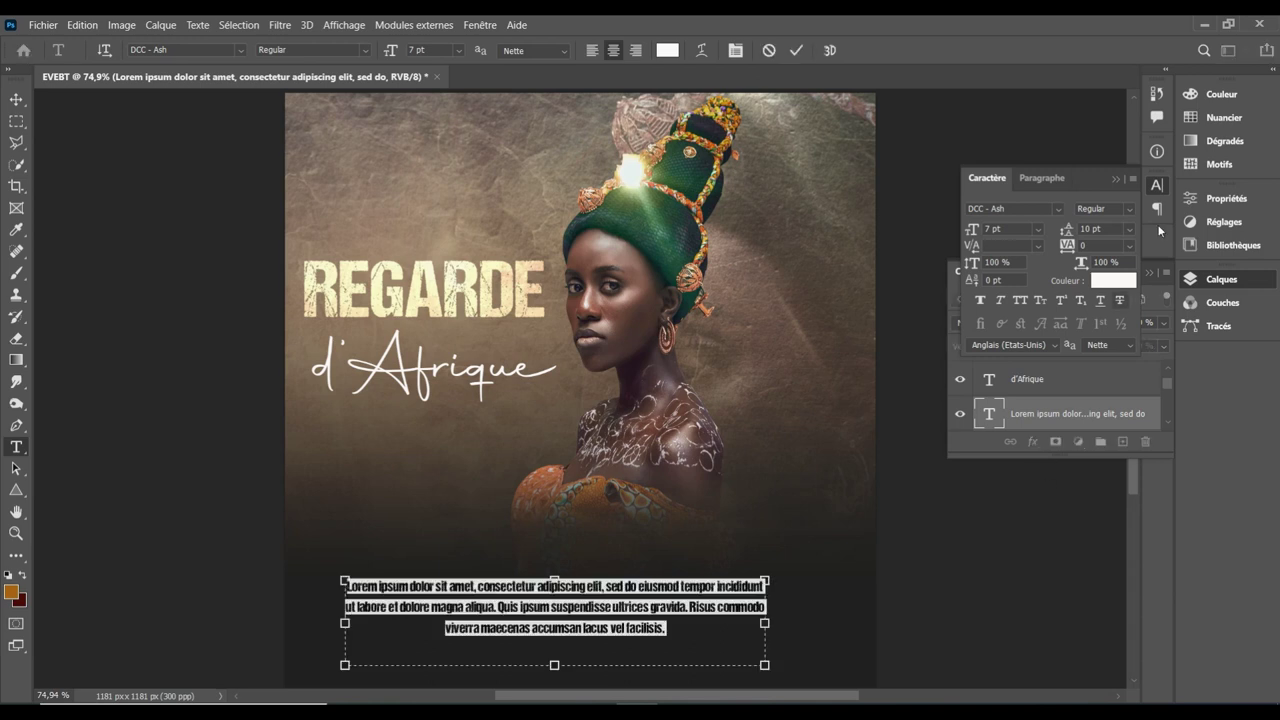
key("Down")
key("Down")
key("Down")
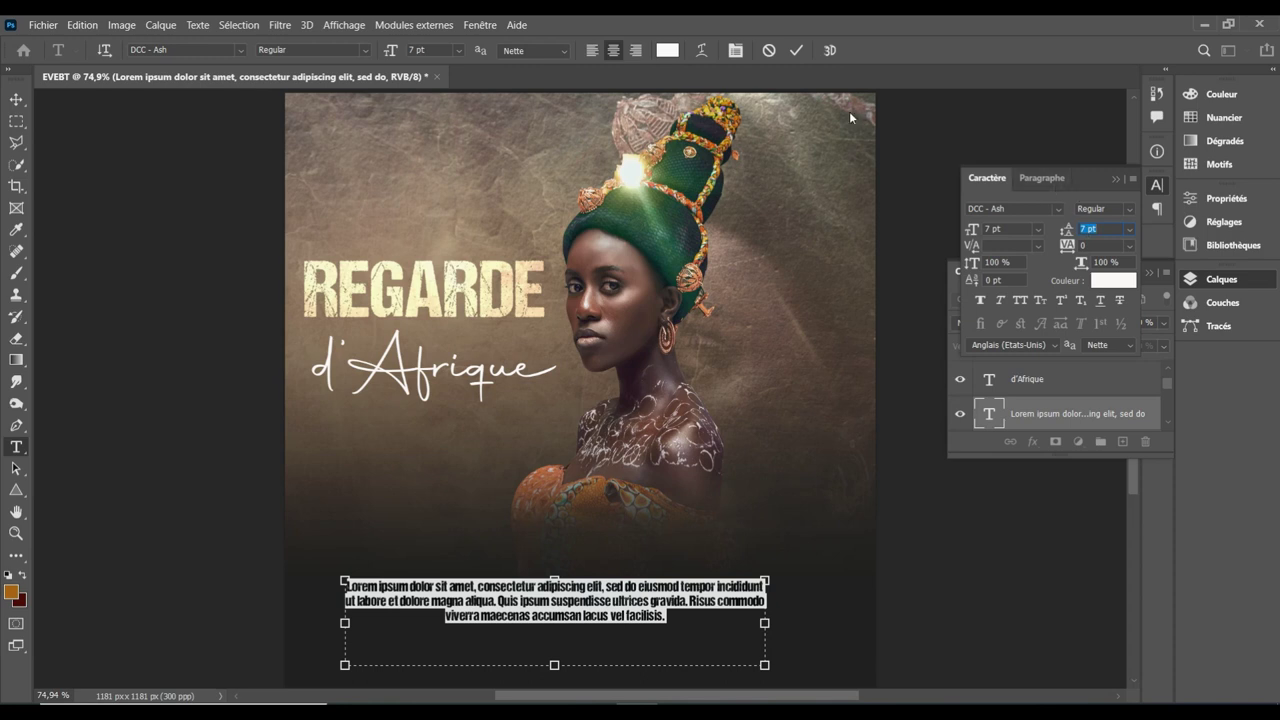
left_click(796, 52)
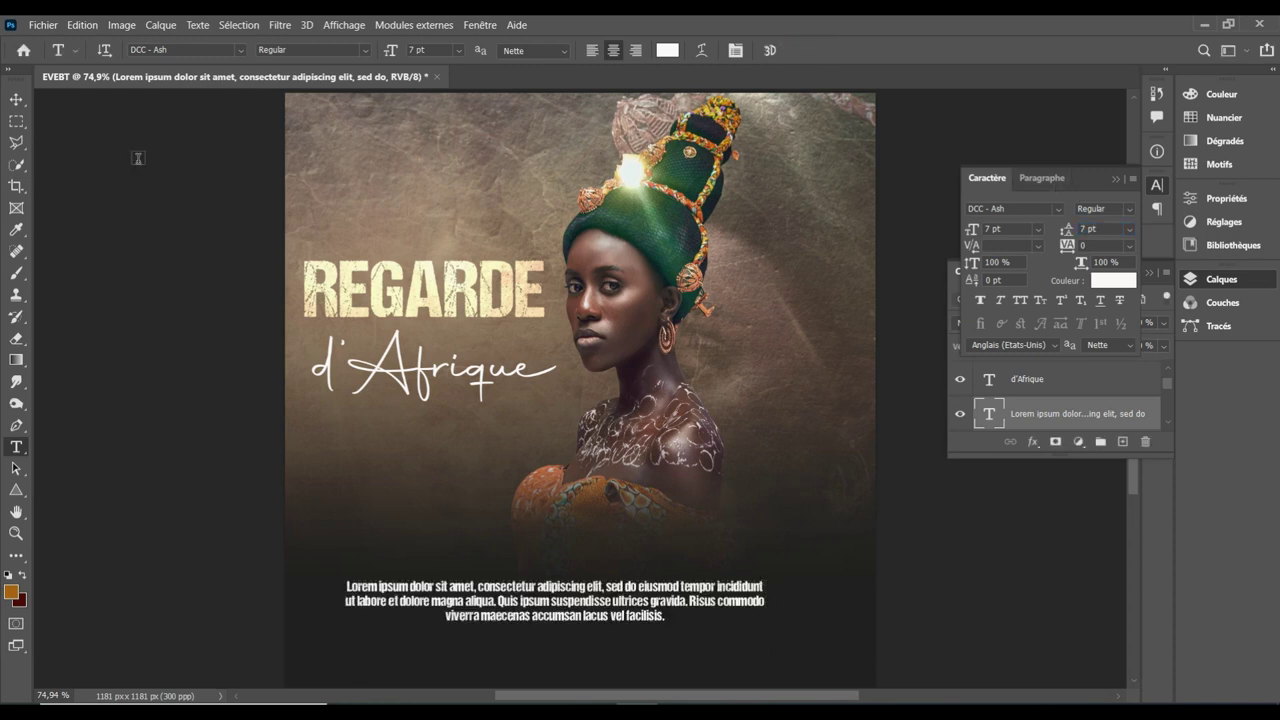
Move the paragraph to the poster bottom and nudge REGARDE slightly lower
left_click(15, 100)
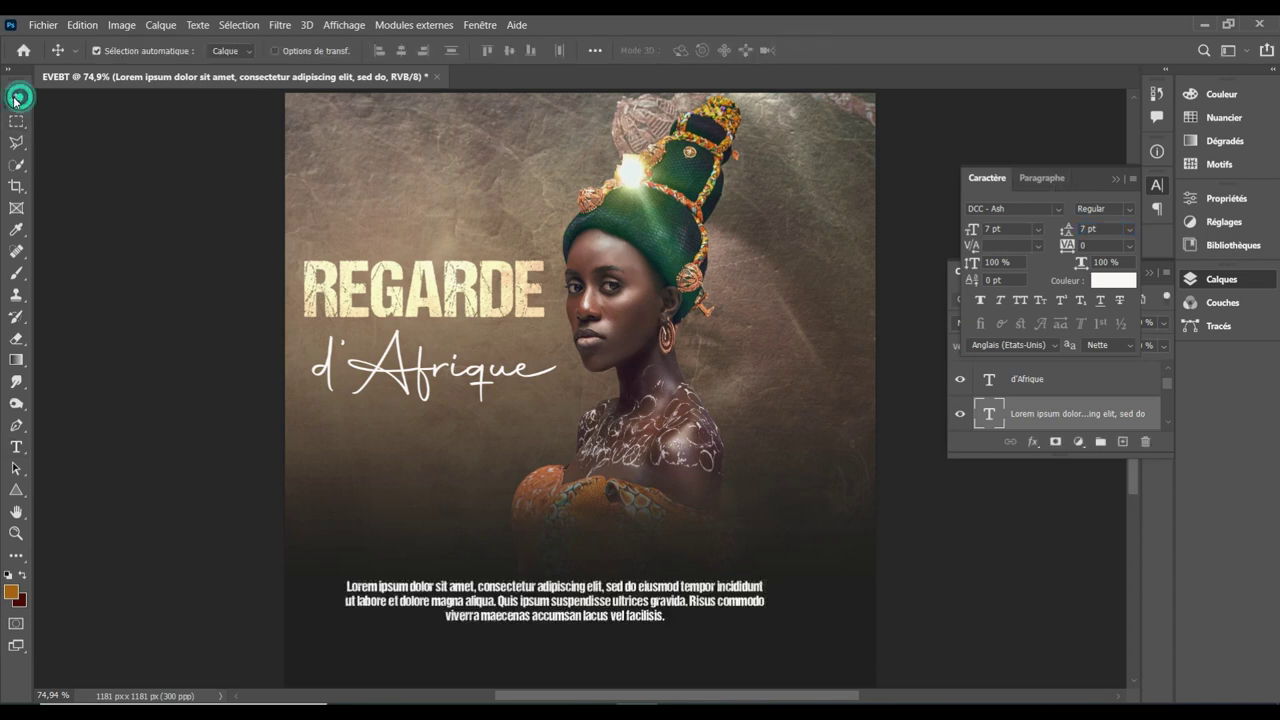
left_click_drag(530, 604, 561, 645)
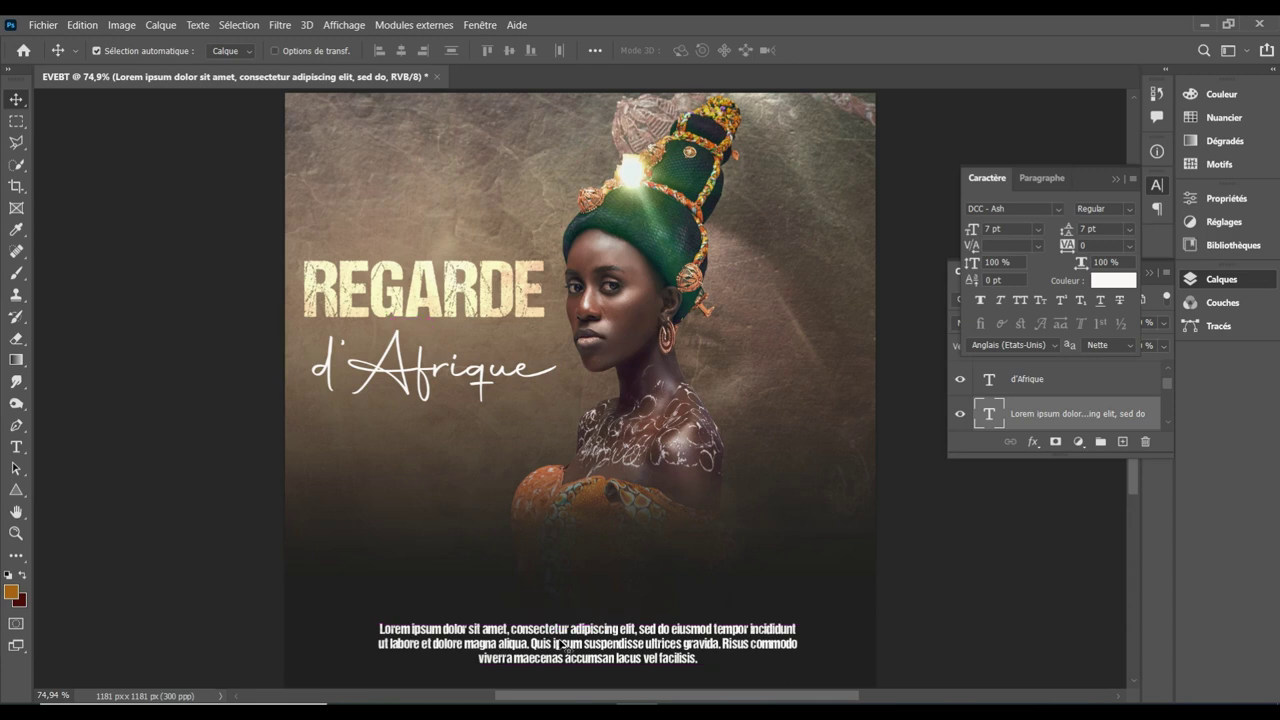
left_click_drag(437, 310, 436, 317)
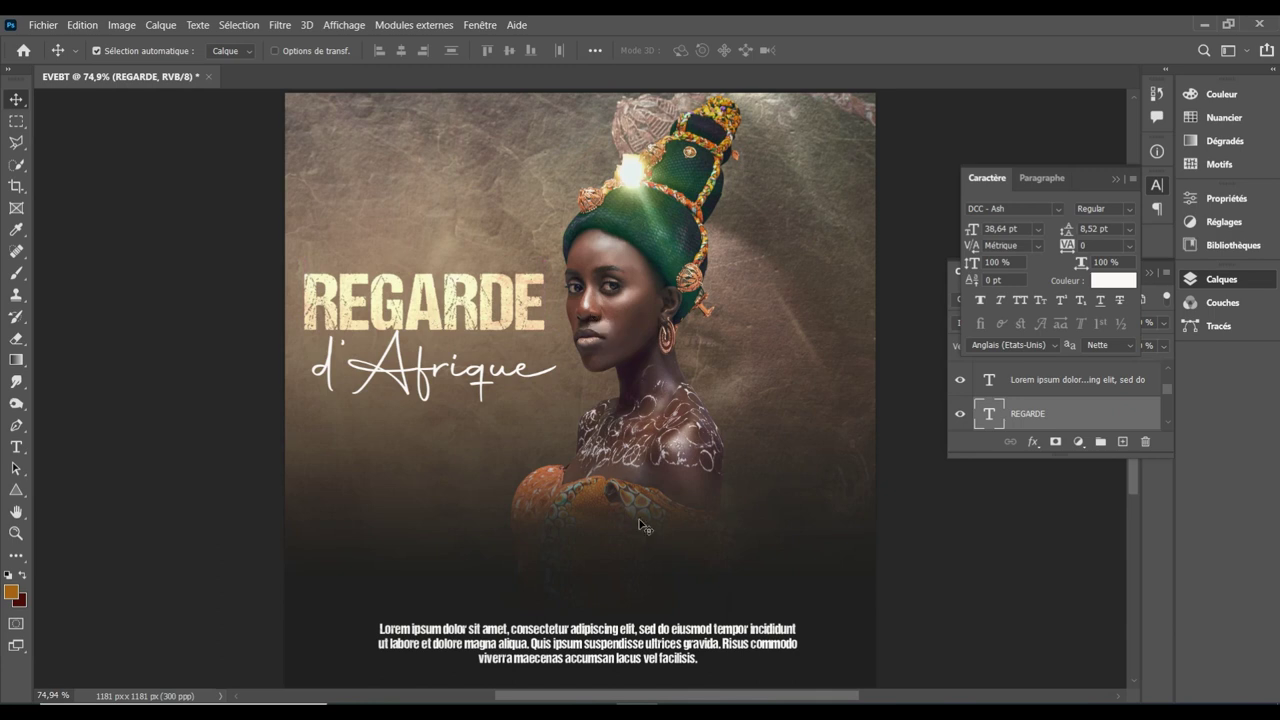
left_click_drag(595, 659, 590, 634)
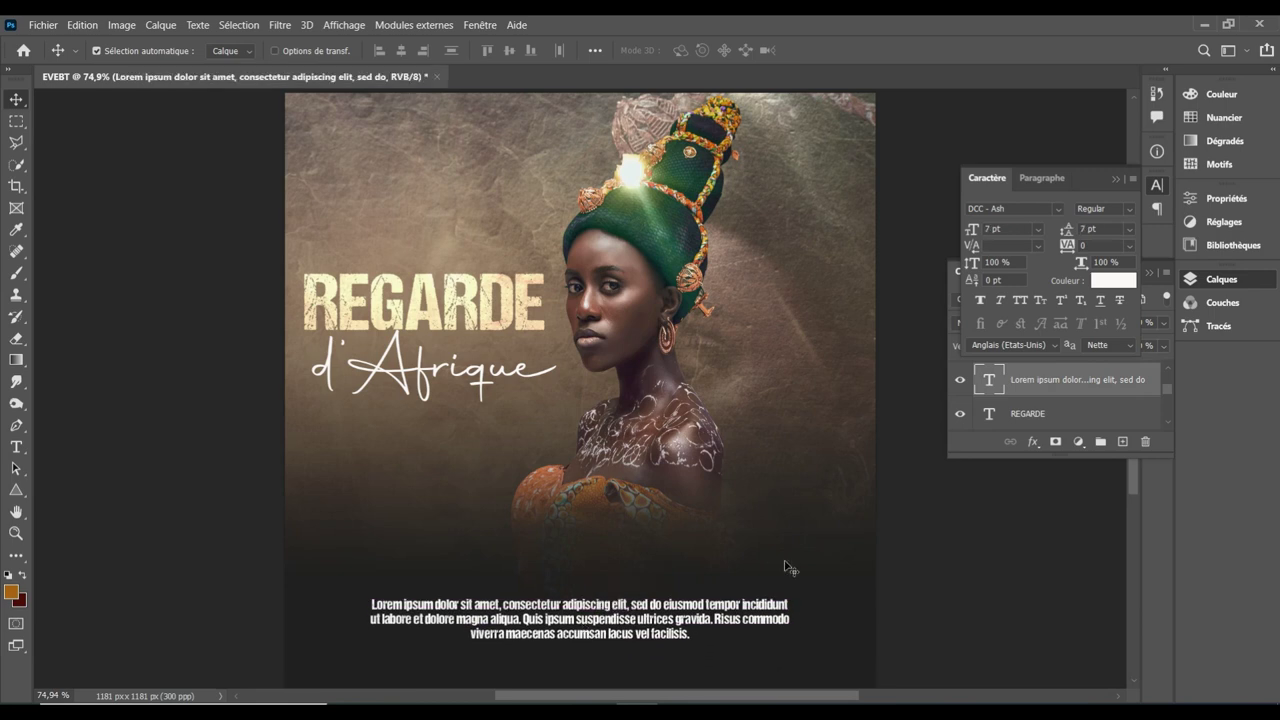
key("ctrl+minus")
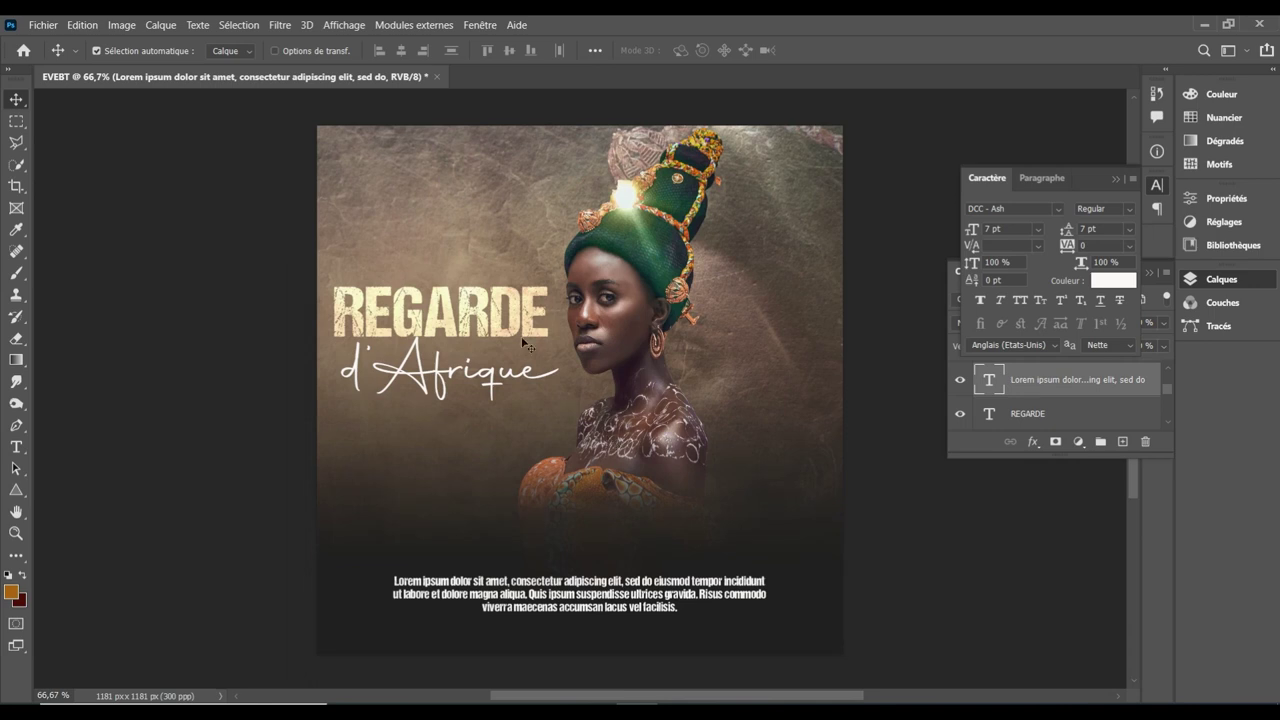
Enlarge the REGARDE title slightly, to about 109-114%
left_click(515, 336)
key("ctrl+t")
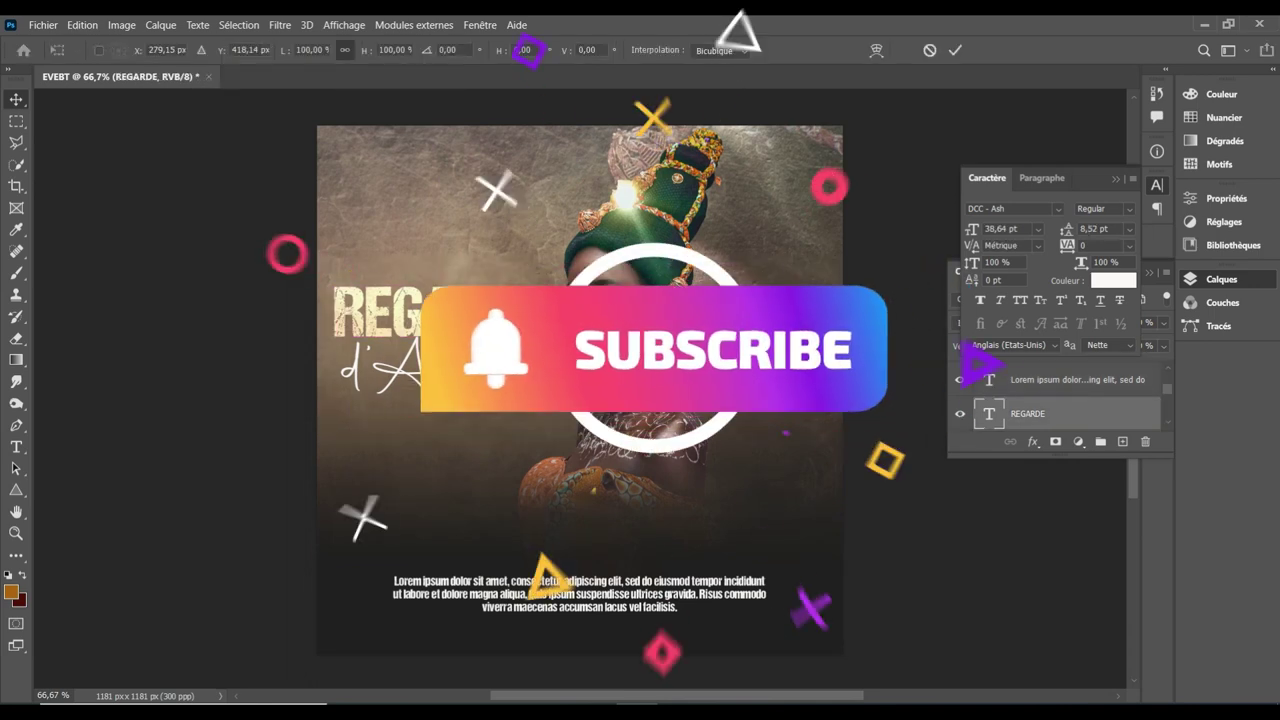
mouse_move(548, 275)
left_mouse_down()
mouse_move(586, 263)
mouse_move(568, 261)
left_mouse_up()
key("Down")
key("Down")
key("Down")
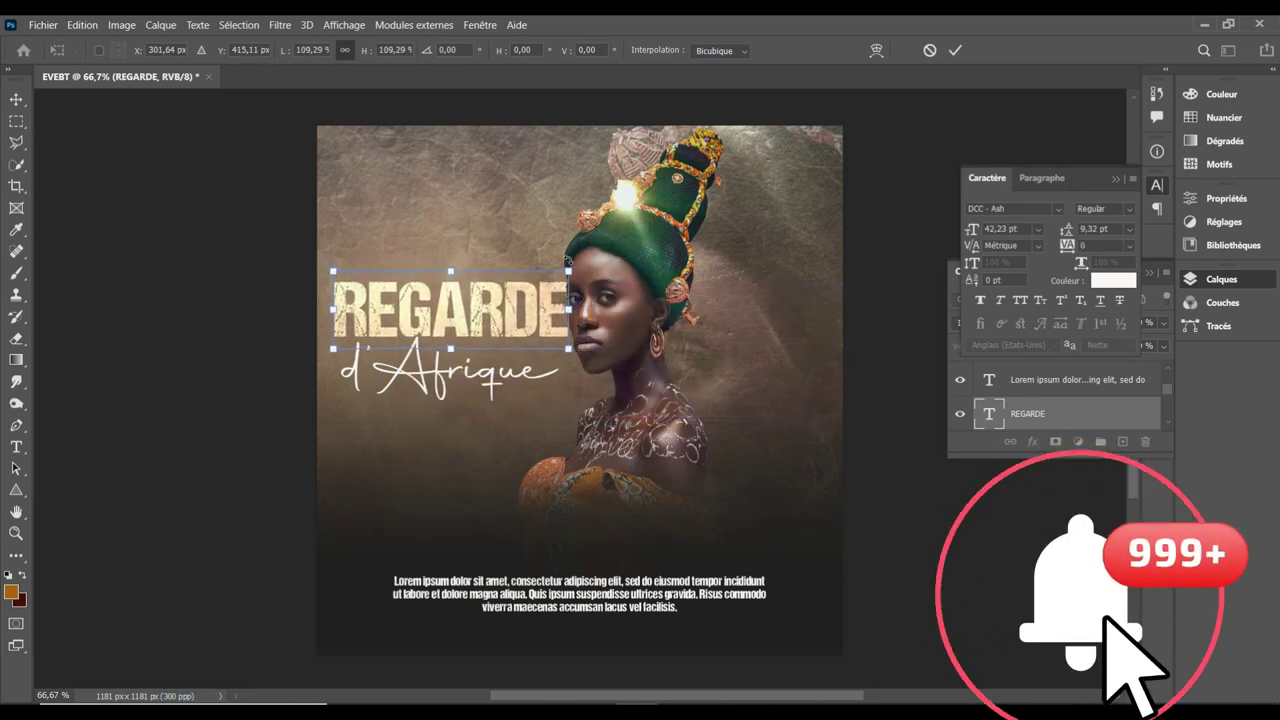
key("Return")
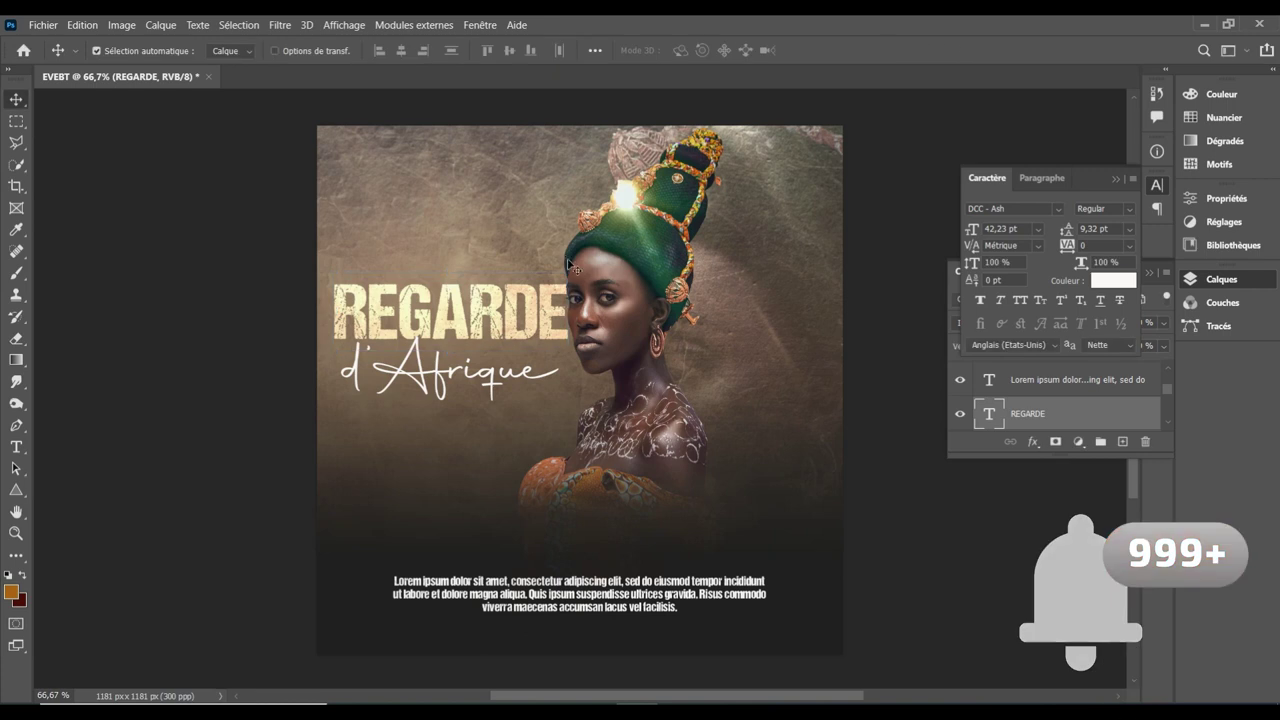
Nudge d'Afrique slightly right and down and move the paragraph up a little
left_click(490, 376)
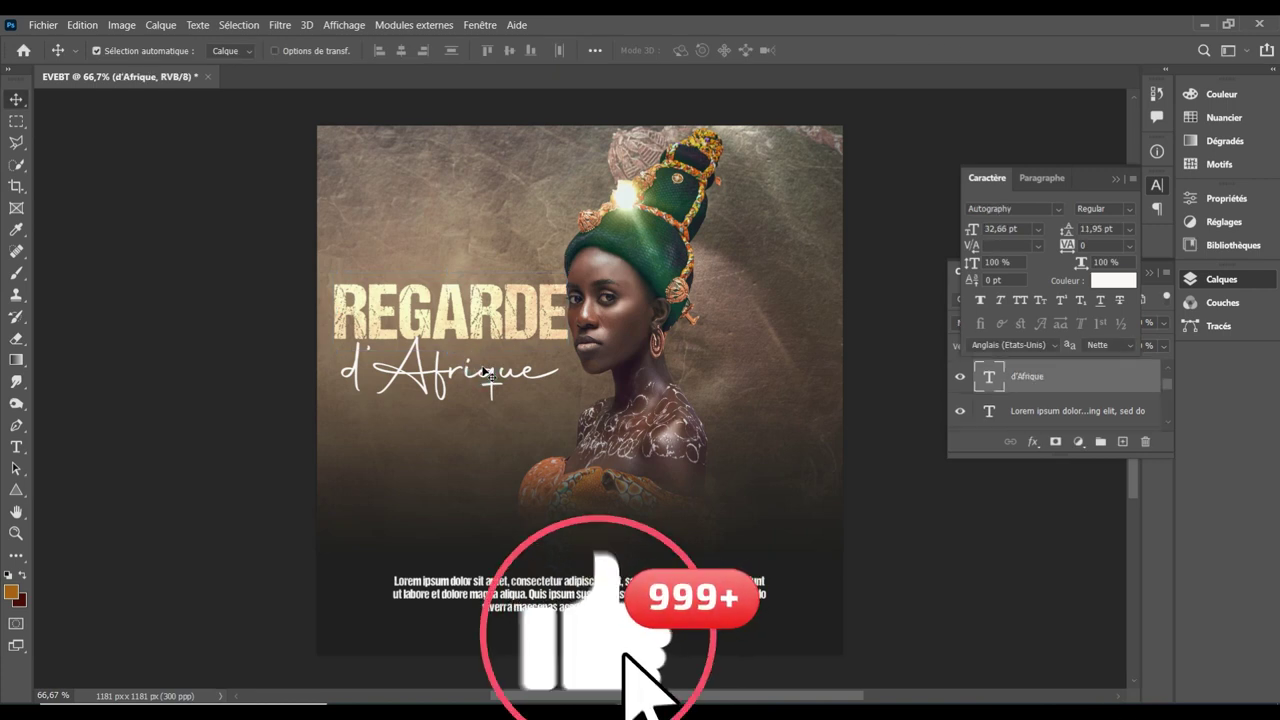
left_click_drag(490, 376, 494, 378)
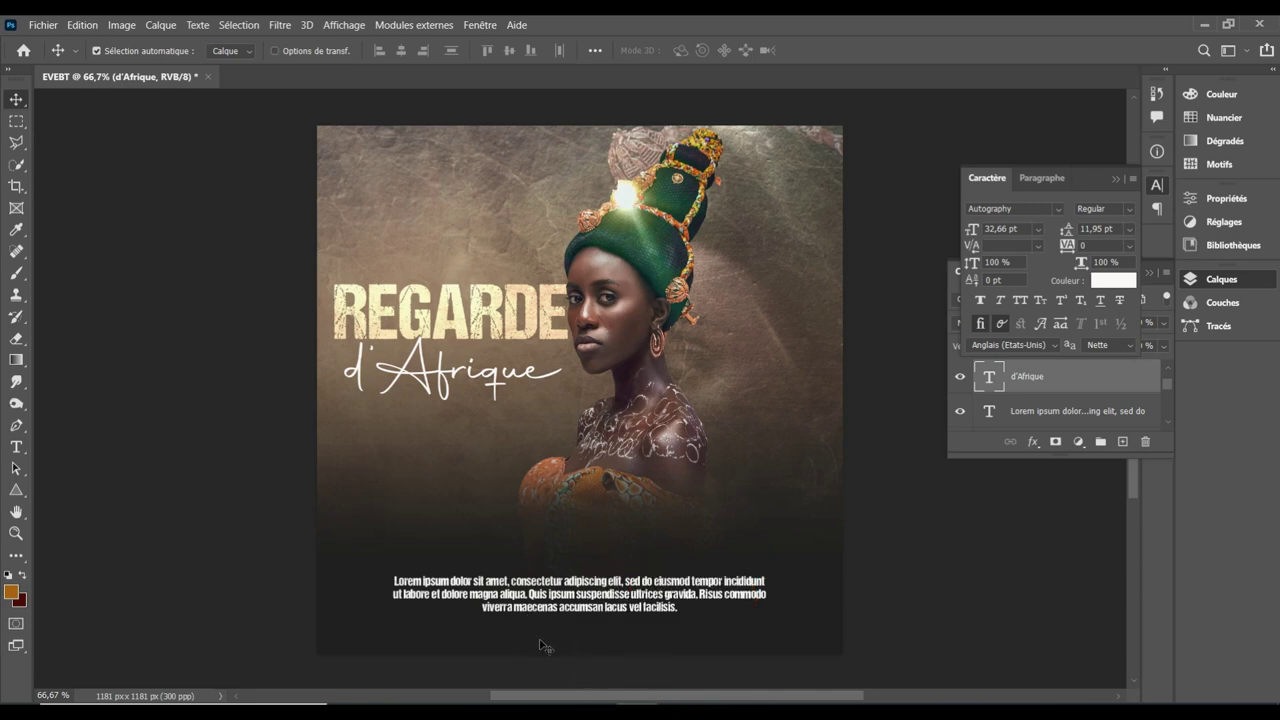
left_click_drag(578, 610, 570, 600)
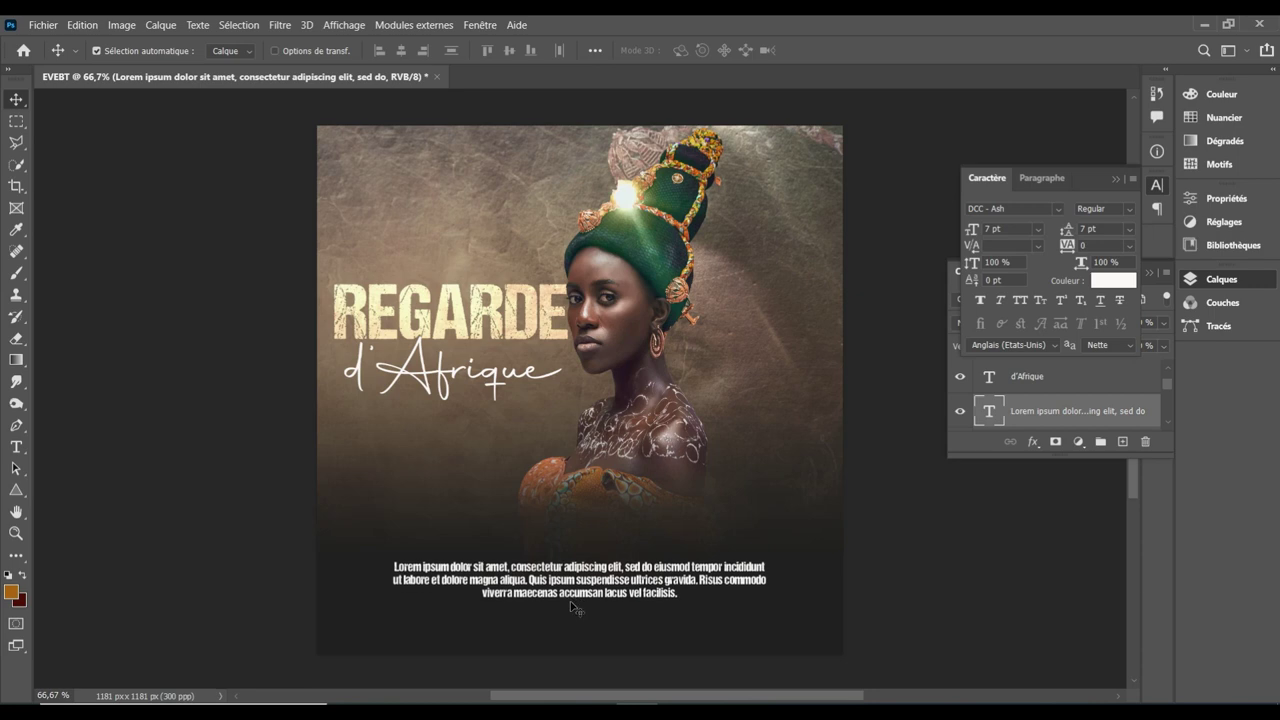